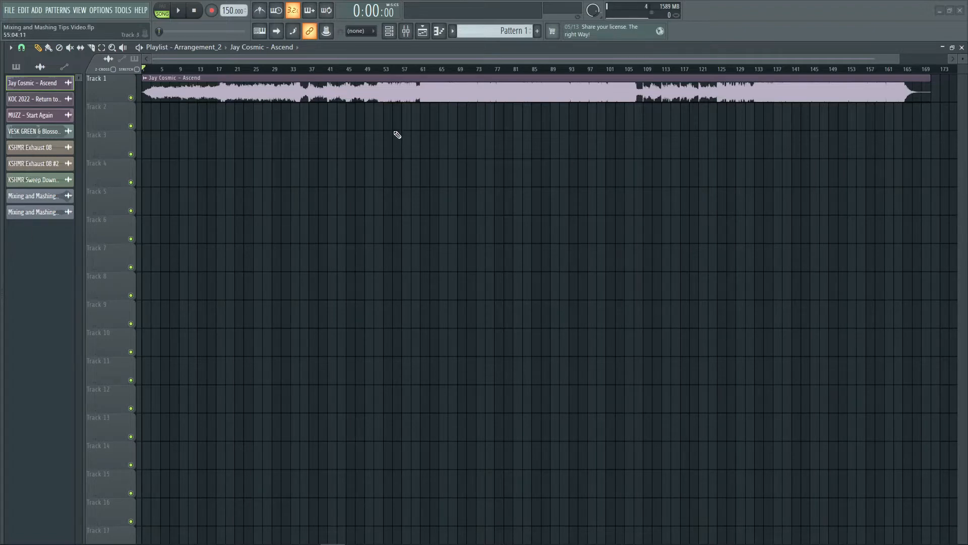
- Open the channel settings of the Jay Cosmic - Ascend clip and set its time-stretching mode to Stretch
{"action": "double_click", "coordinate": [401, 90]}
{"action": "left_click_drag", "start_coordinate": [335, 126], "coordinate": [435, 144]}
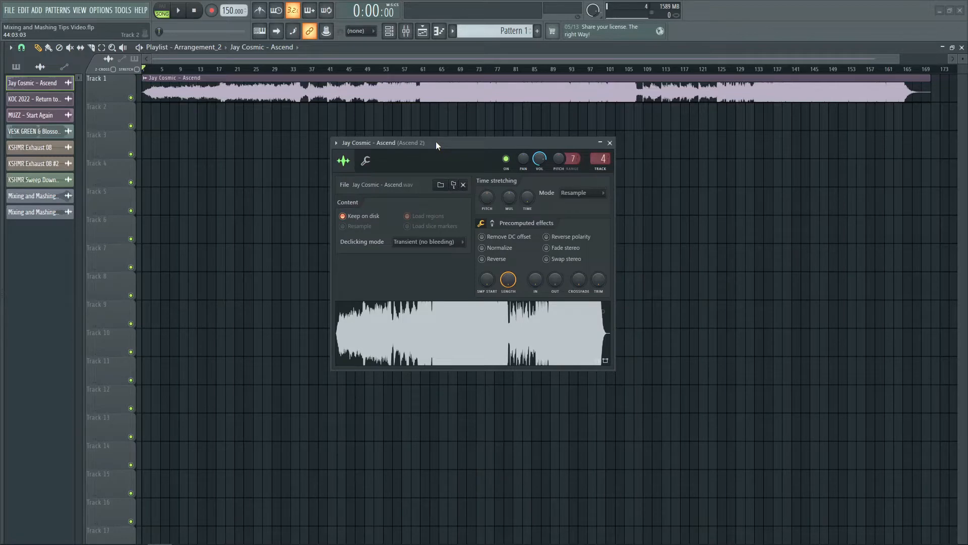
{"action": "left_click", "coordinate": [584, 193]}
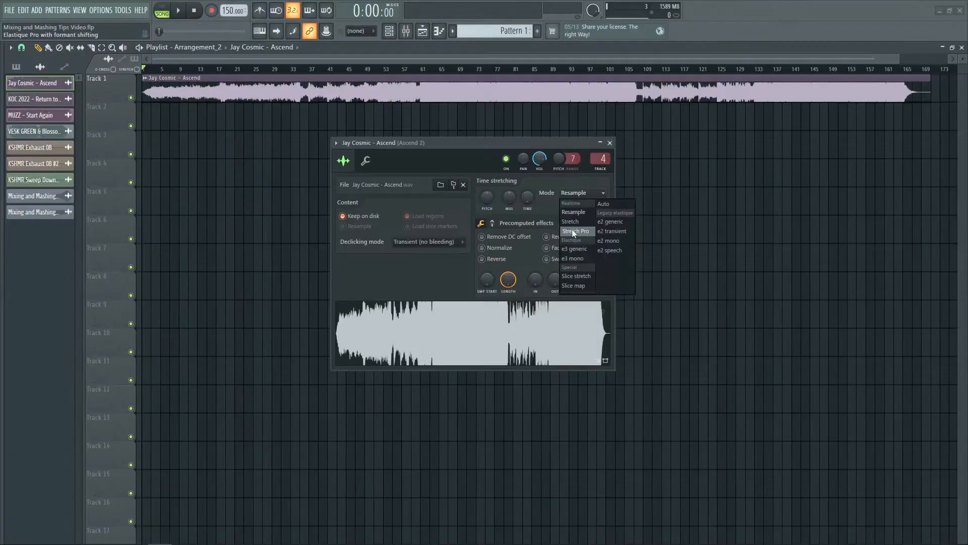
{"action": "left_click", "coordinate": [573, 212]}
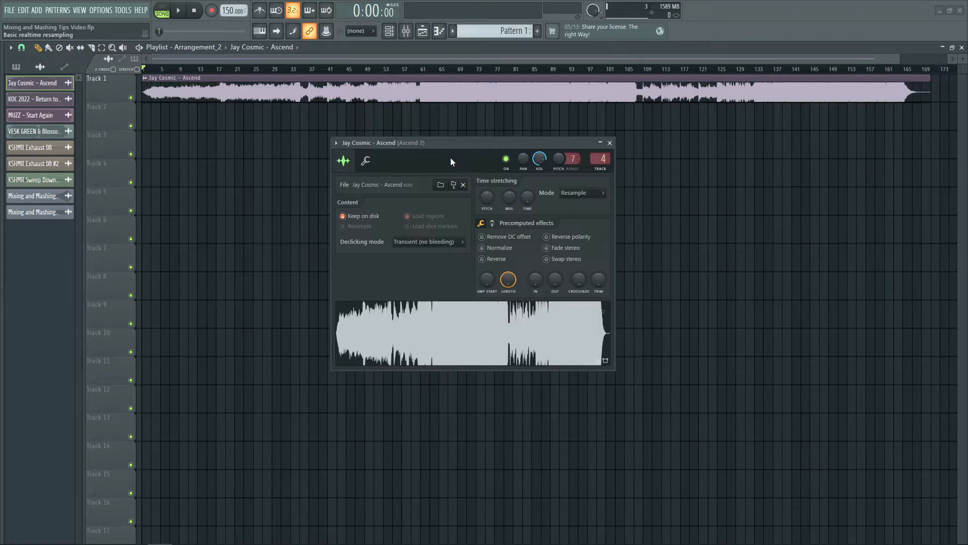
{"action": "left_click", "coordinate": [585, 193]}
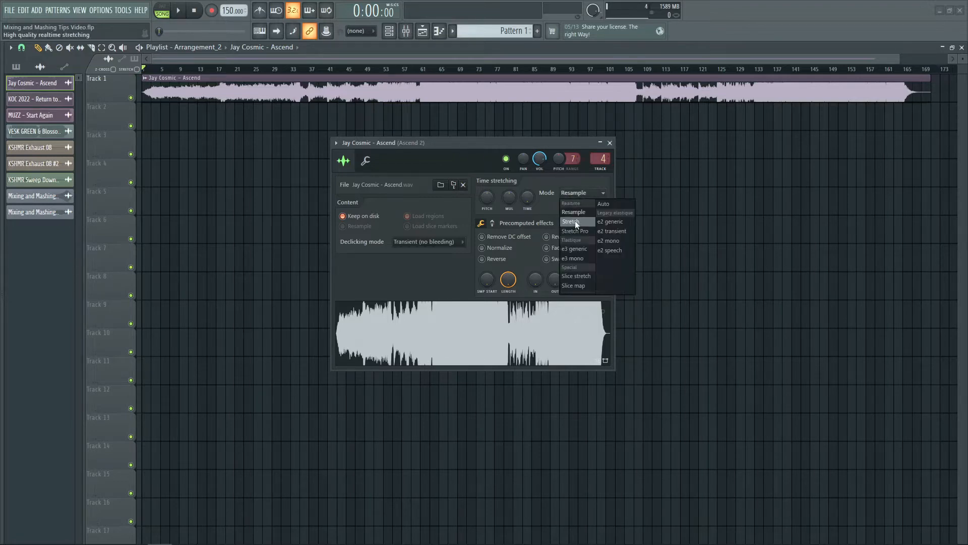
{"action": "left_click", "coordinate": [577, 223]}
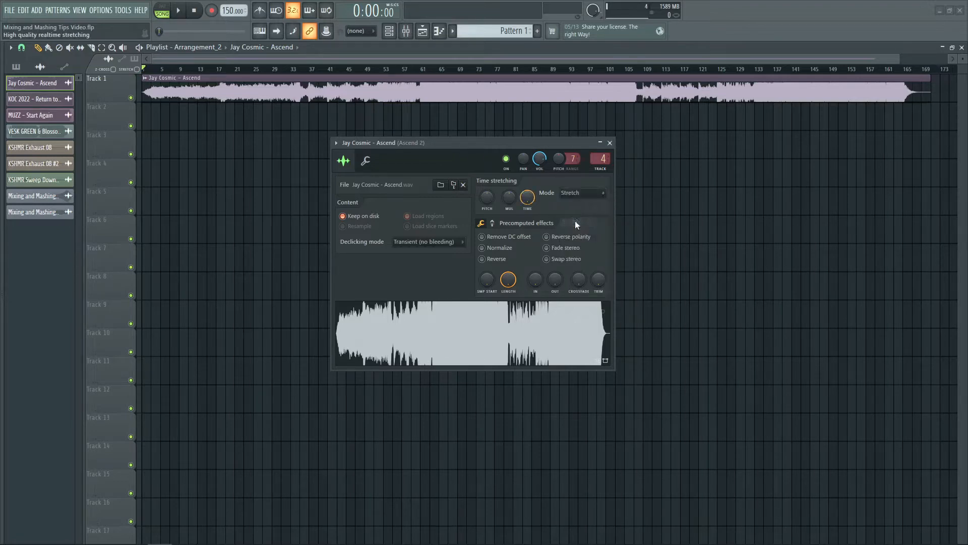
- Set the project tempo to 140 BPM
{"action": "right_click", "coordinate": [223, 10]}
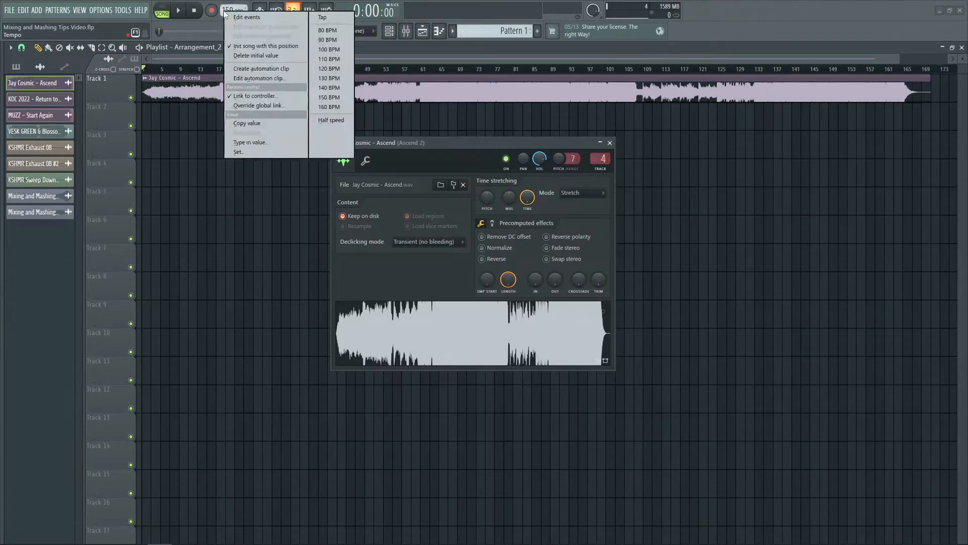
{"action": "left_click", "coordinate": [247, 143]}
{"action": "type", "text": "140"}
{"action": "key", "text": "Return"}
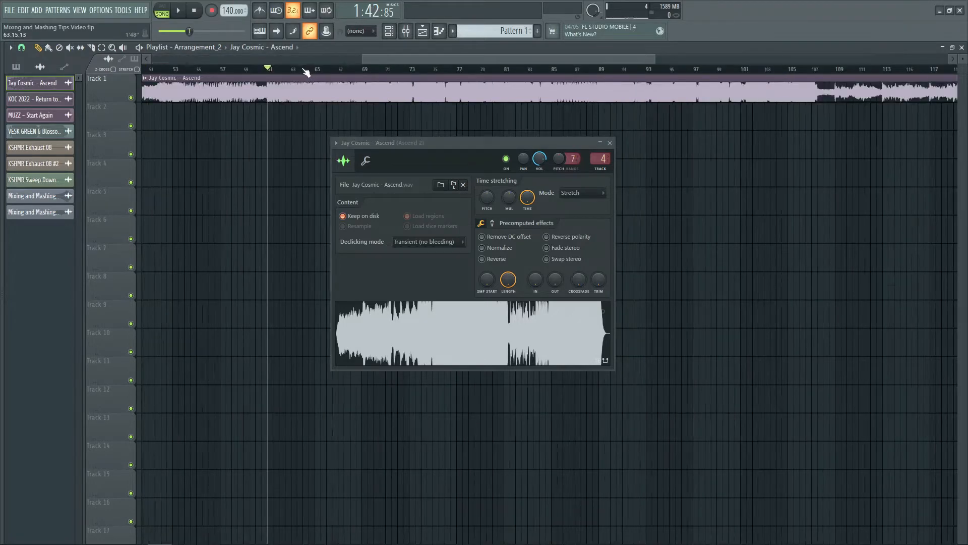
- Play the Ascend clip from bar 65 to audition it in Stretch mode
{"action": "scroll", "coordinate": [304, 70], "scroll_direction": "up", "scroll_amount": 3}
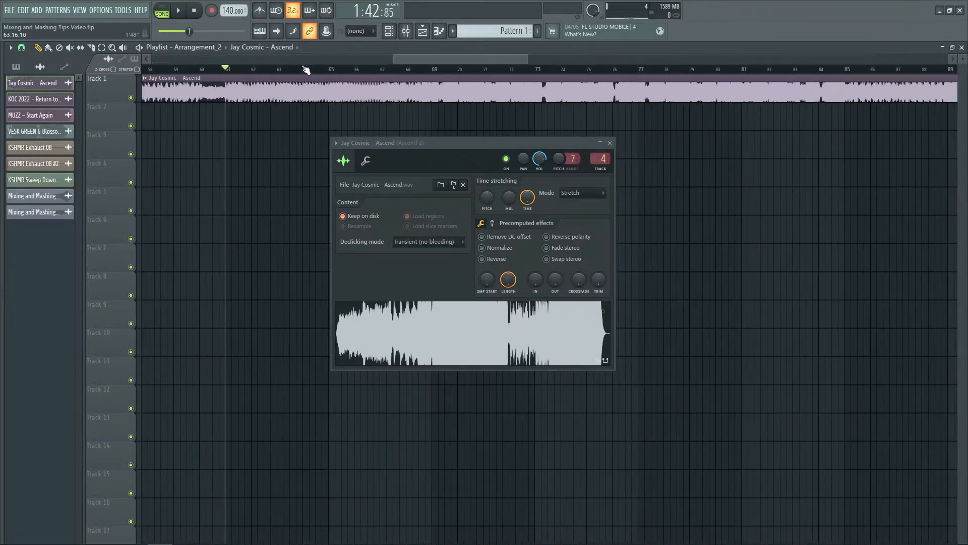
{"action": "left_click", "coordinate": [328, 69]}
{"action": "key", "text": "space"}
{"action": "left_click_drag", "start_coordinate": [446, 56], "coordinate": [462, 48]}
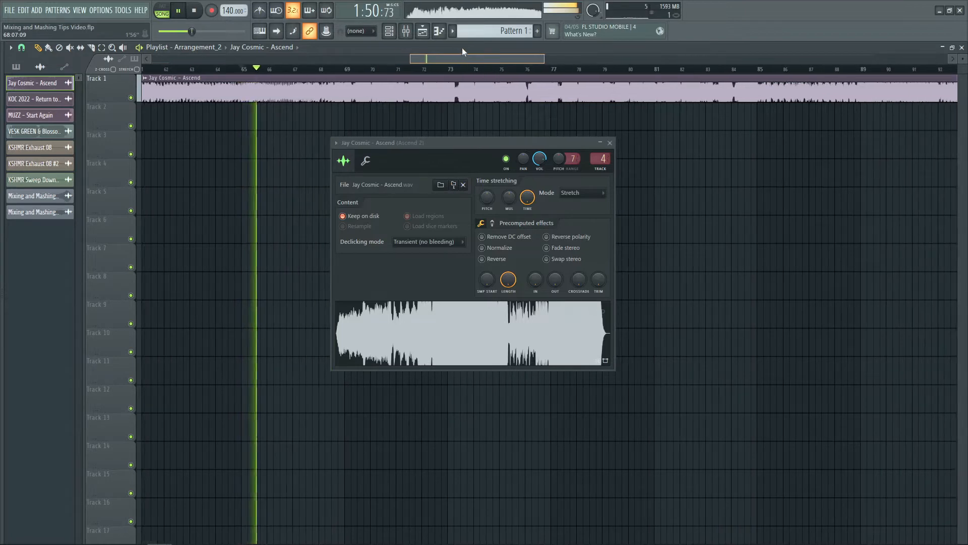
{"action": "scroll", "coordinate": [435, 68], "scroll_direction": "down", "scroll_amount": 1}
{"action": "scroll", "coordinate": [437, 70], "scroll_direction": "up", "scroll_amount": 3}
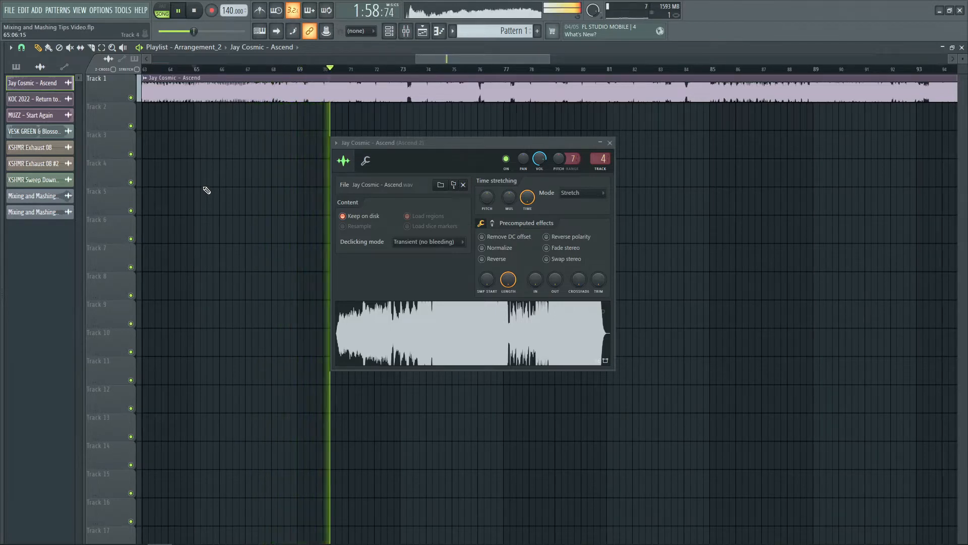
{"action": "key", "text": "space"}
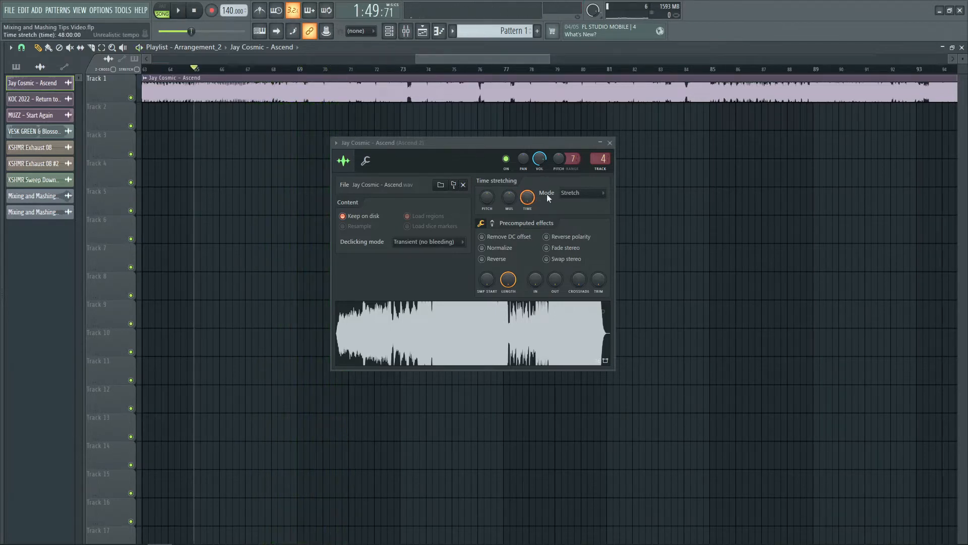
- Switch the clip's time-stretching mode to Resample and play the song from bar 65 to compare the sound
{"action": "left_click", "coordinate": [570, 193]}
{"action": "left_click", "coordinate": [575, 211]}
{"action": "left_click_drag", "start_coordinate": [448, 140], "coordinate": [442, 139]}
{"action": "key", "text": "space"}
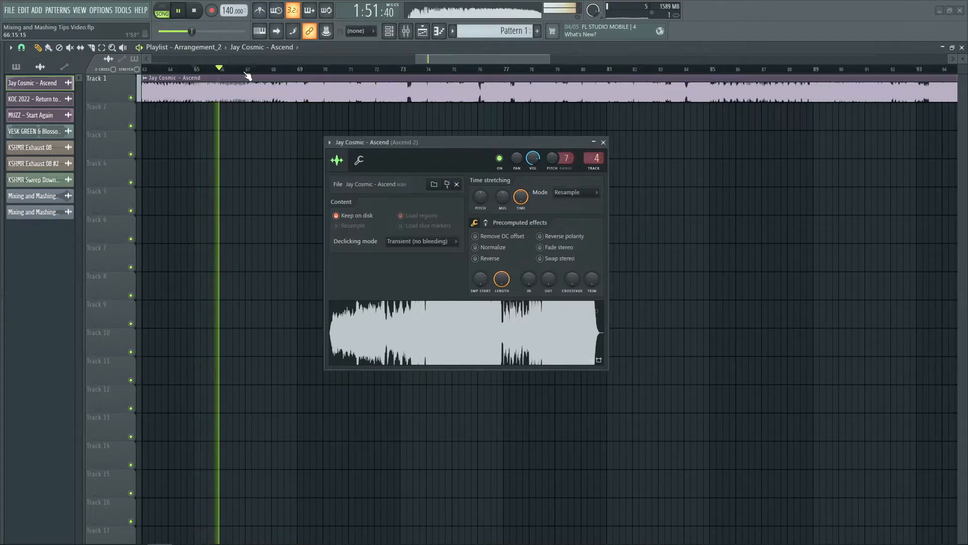
{"action": "scroll", "coordinate": [328, 73], "scroll_direction": "up", "scroll_amount": 3}
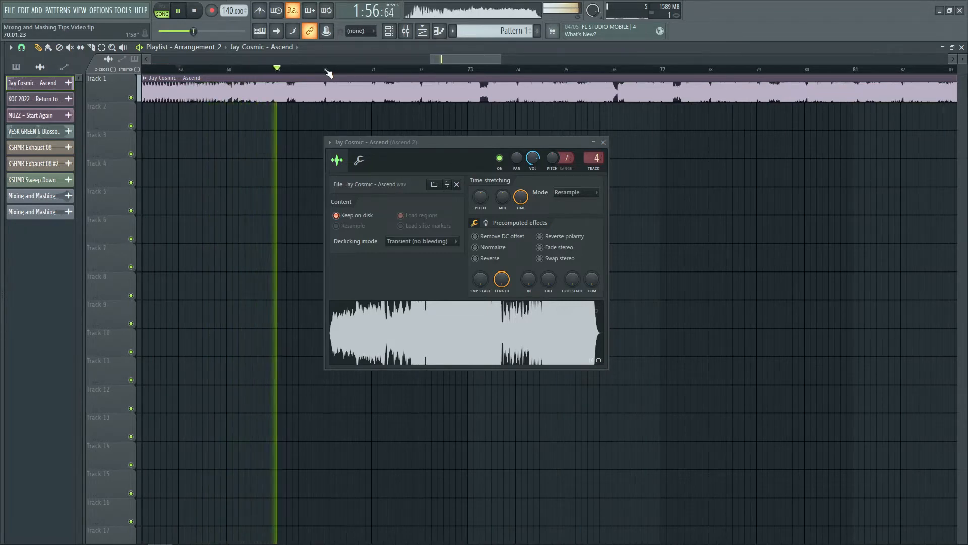
{"action": "scroll", "coordinate": [328, 73], "scroll_direction": "up", "scroll_amount": 2}
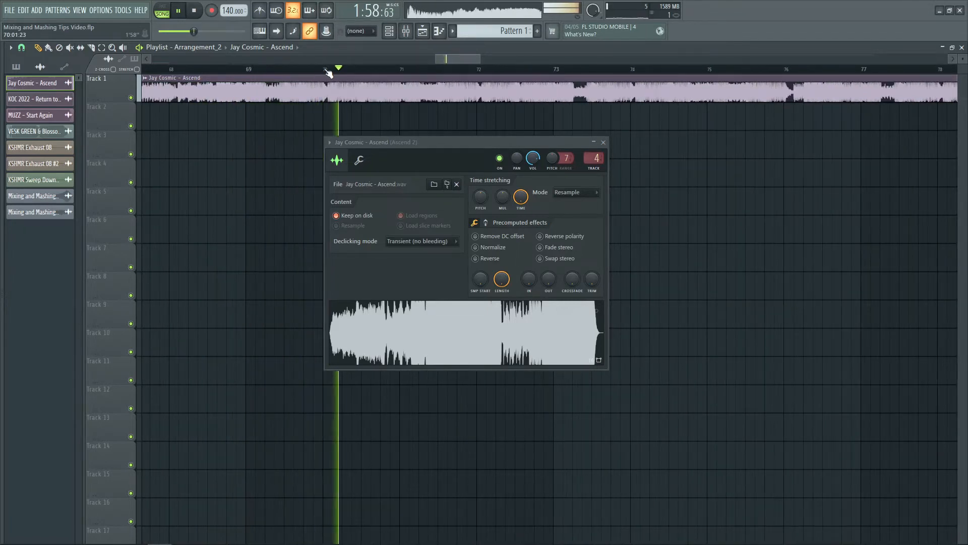
{"action": "scroll", "coordinate": [328, 73], "scroll_direction": "down", "scroll_amount": 1}
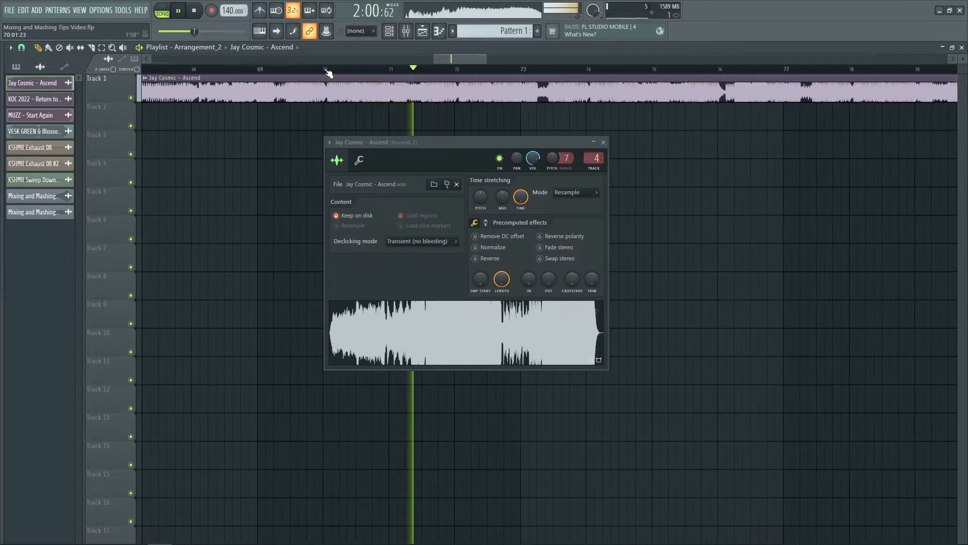
{"action": "key", "text": "space"}
- Audition the clip in Resample mode from bar 69
{"action": "left_click", "coordinate": [258, 72]}
{"action": "scroll", "coordinate": [260, 73], "scroll_direction": "up", "scroll_amount": 3}
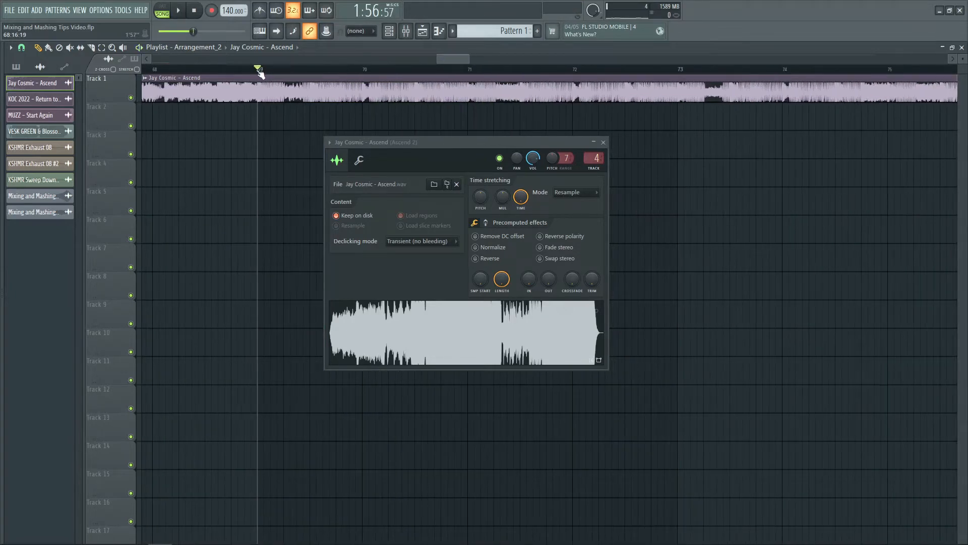
{"action": "scroll", "coordinate": [260, 74], "scroll_direction": "down", "scroll_amount": 1}
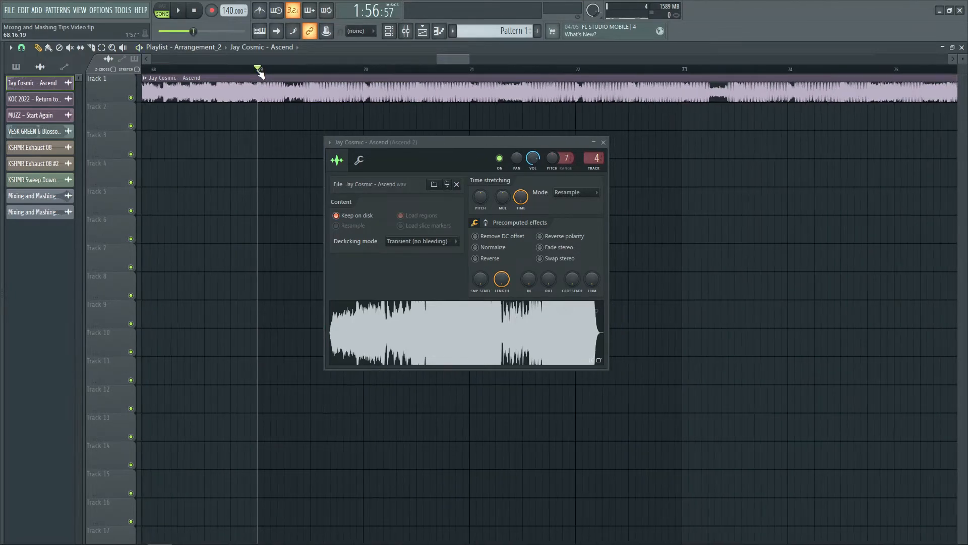
{"action": "key", "text": "space"}
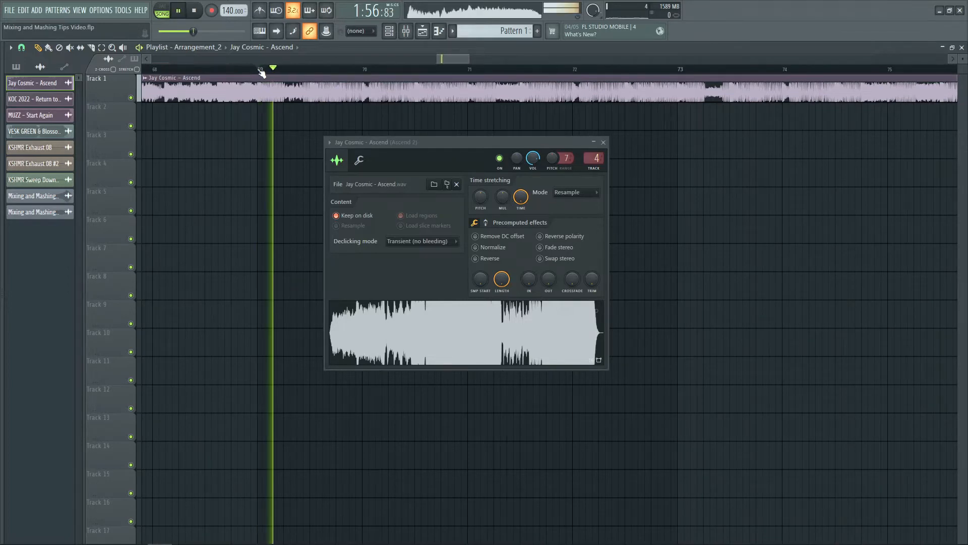
{"action": "scroll", "coordinate": [397, 73], "scroll_direction": "up", "scroll_amount": 2}
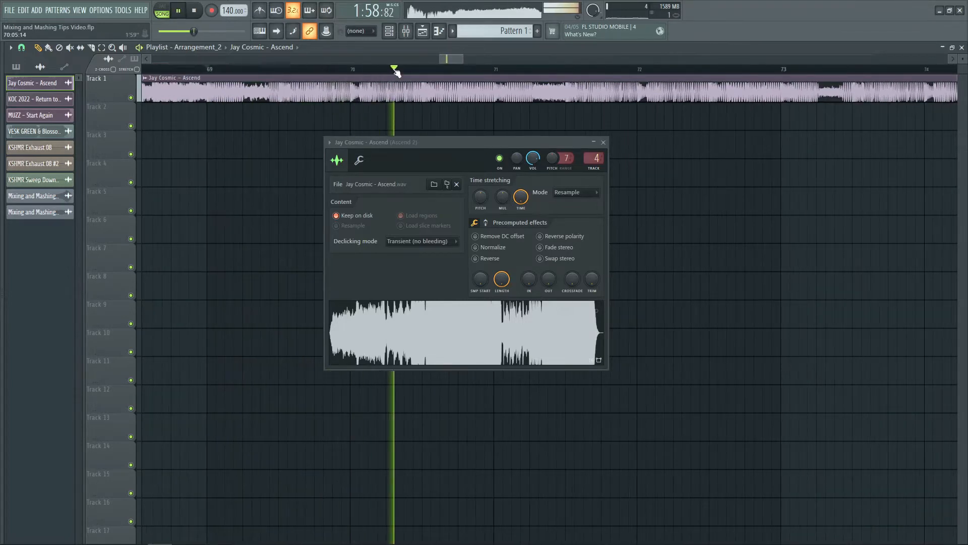
{"action": "key", "text": "space"}
- Switch the clip's time-stretching mode to Stretch and play the same section from bar 69 for comparison
{"action": "left_click", "coordinate": [575, 192]}
{"action": "left_click", "coordinate": [569, 222]}
{"action": "key", "text": "space"}
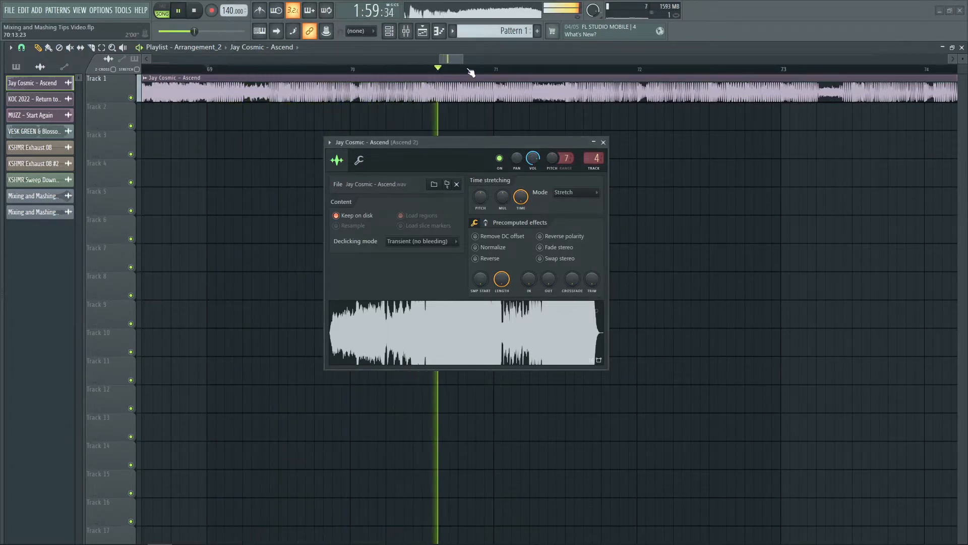
{"action": "key", "text": "space"}
- Move the song position to bar 67 and set the clip's time-stretching mode to Stretch Pro
{"action": "scroll", "coordinate": [471, 72], "scroll_direction": "down", "scroll_amount": 3}
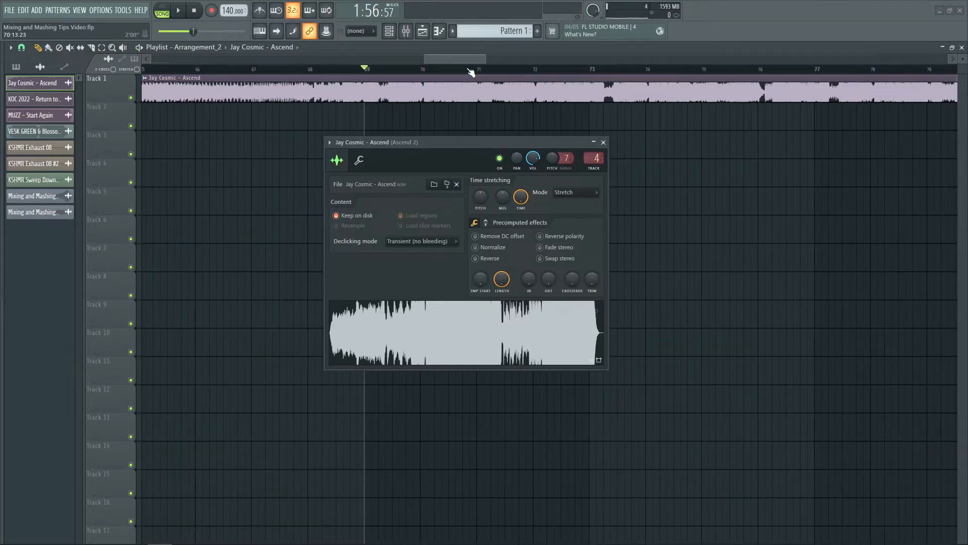
{"action": "left_click", "coordinate": [251, 71]}
{"action": "scroll", "coordinate": [254, 72], "scroll_direction": "down", "scroll_amount": 1}
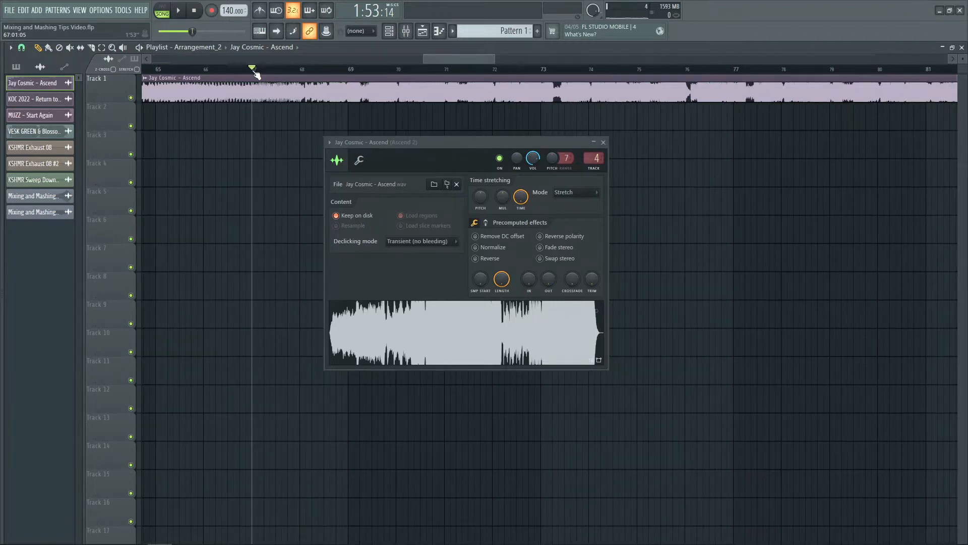
{"action": "scroll", "coordinate": [256, 74], "scroll_direction": "down", "scroll_amount": 1}
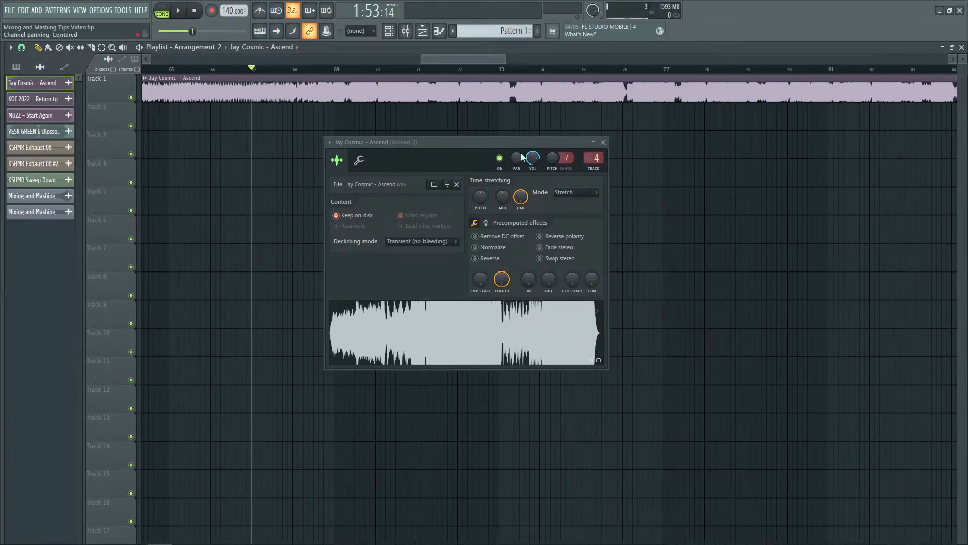
{"action": "left_click", "coordinate": [573, 192]}
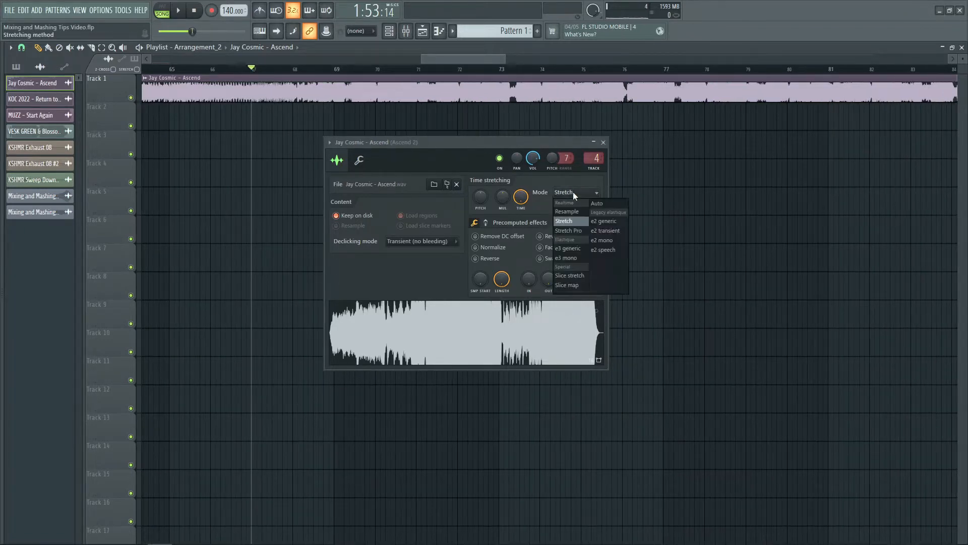
{"action": "left_click", "coordinate": [568, 230]}
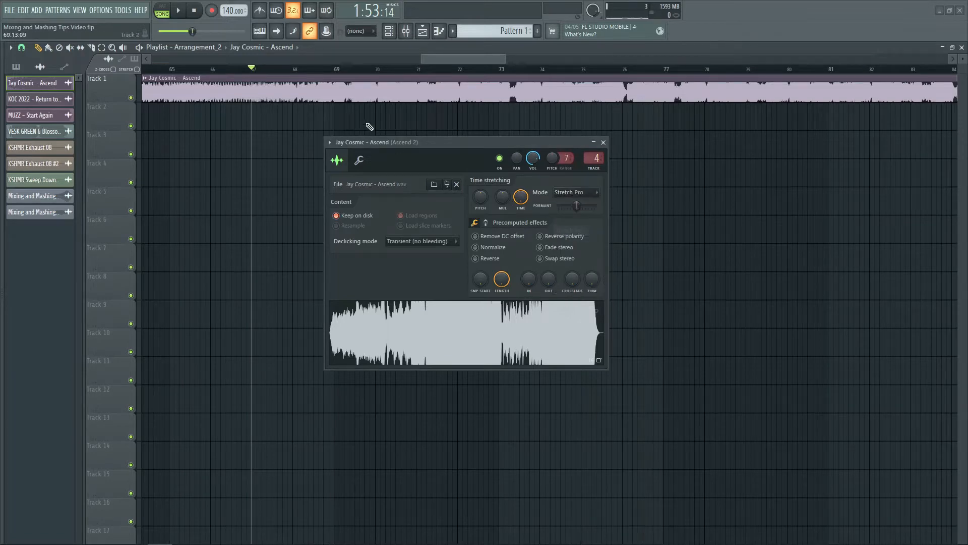
- Audition the clip in Stretch Pro mode from bar 67
{"action": "scroll", "coordinate": [310, 70], "scroll_direction": "up", "scroll_amount": 2}
{"action": "key", "text": "space"}
{"action": "scroll", "coordinate": [313, 71], "scroll_direction": "up", "scroll_amount": 1}
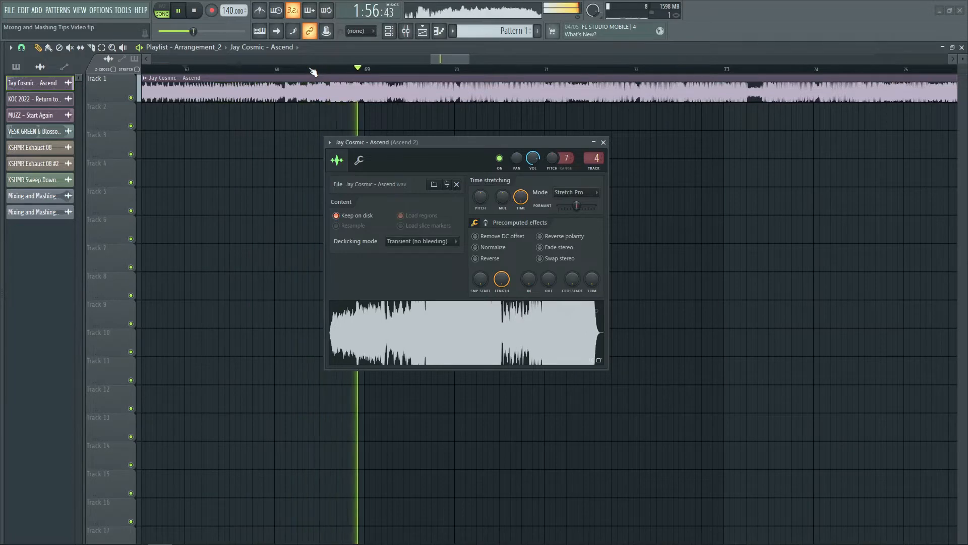
{"action": "scroll", "coordinate": [427, 76], "scroll_direction": "up", "scroll_amount": 1}
{"action": "scroll", "coordinate": [427, 76], "scroll_direction": "up", "scroll_amount": 1}
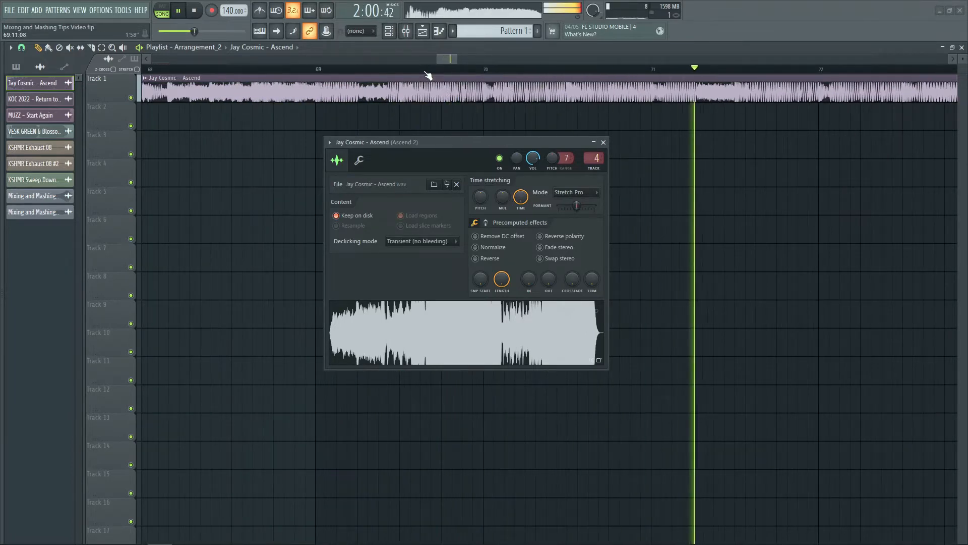
{"action": "key", "text": "space"}
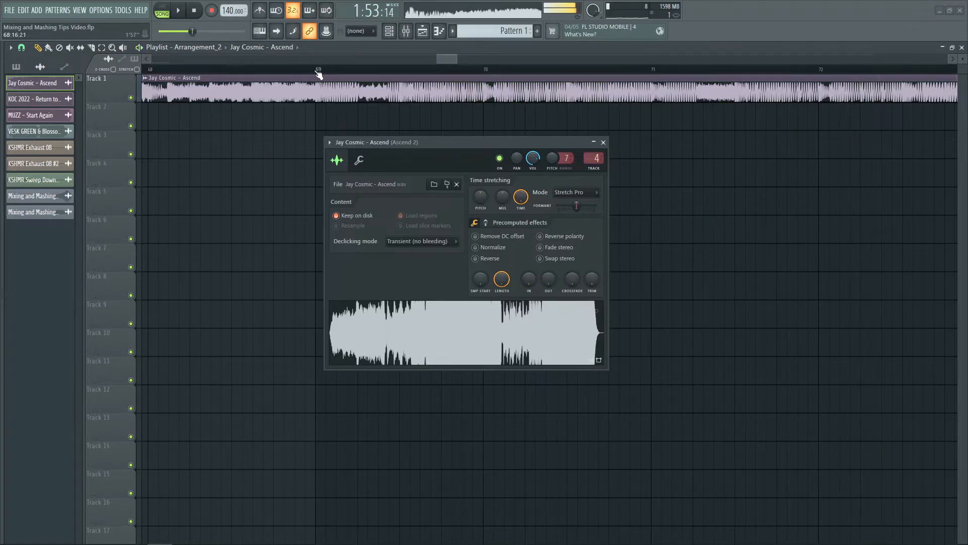
- Set the clip's time-stretching mode back to Stretch and play the section from bar 69
{"action": "left_click", "coordinate": [560, 192]}
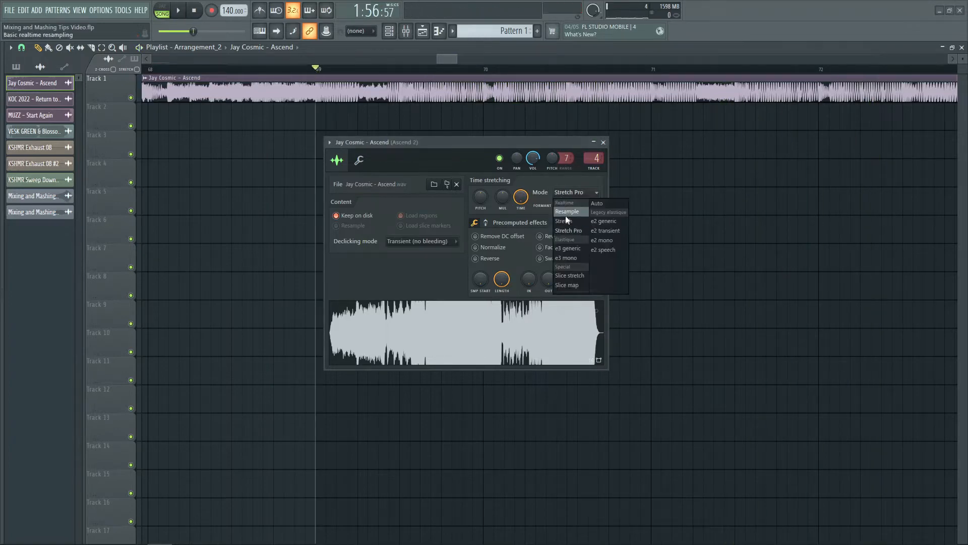
{"action": "left_click", "coordinate": [566, 221]}
{"action": "scroll", "coordinate": [375, 76], "scroll_direction": "down", "scroll_amount": 2}
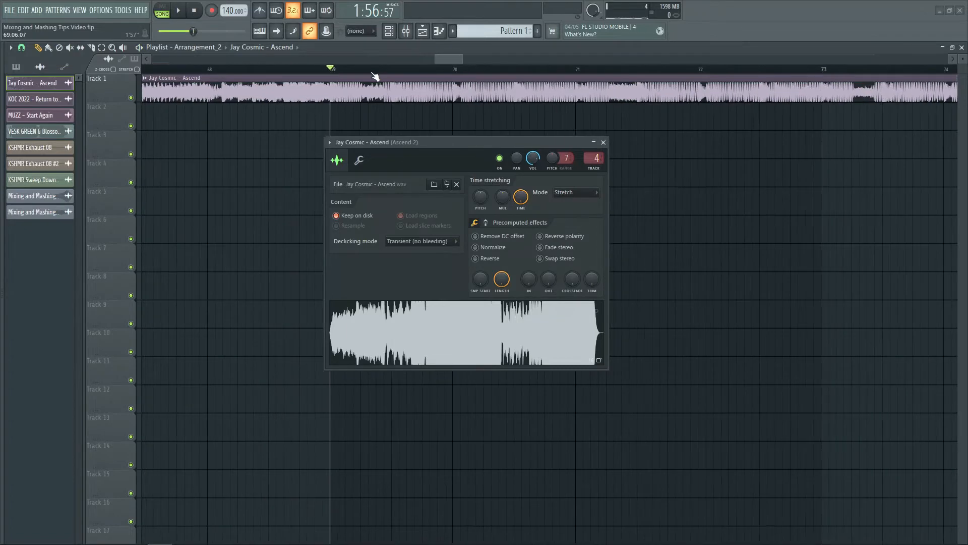
{"action": "key", "text": "space"}
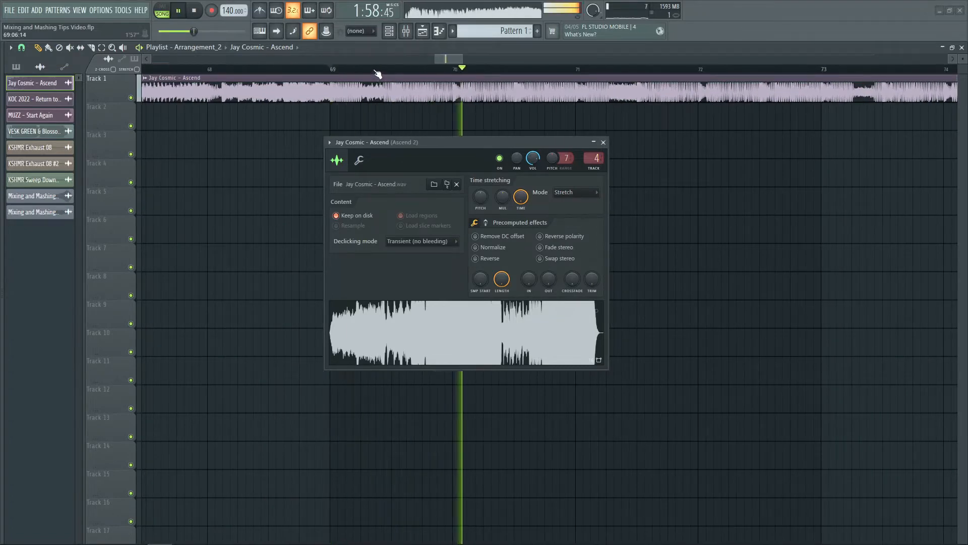
{"action": "key", "text": "space"}
- Change the clip's time-stretching mode to Stretch Pro and replay the section from bar 69
{"action": "left_click", "coordinate": [563, 192]}
{"action": "left_click", "coordinate": [560, 231]}
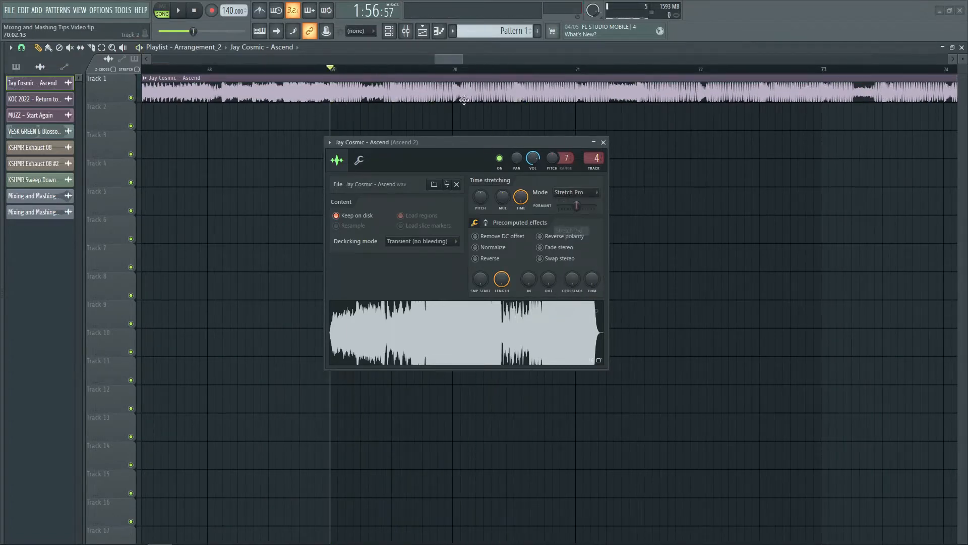
{"action": "key", "text": "space"}
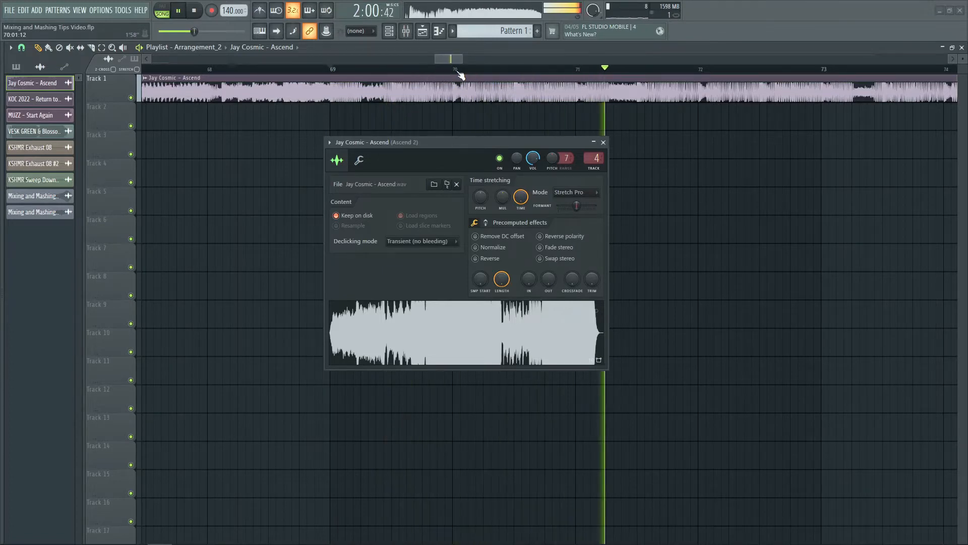
{"action": "key", "text": "space"}
- Return the song position to bar 67 and set the clip's time-stretching mode to Stretch
{"action": "scroll", "coordinate": [457, 71], "scroll_direction": "down", "scroll_amount": 3}
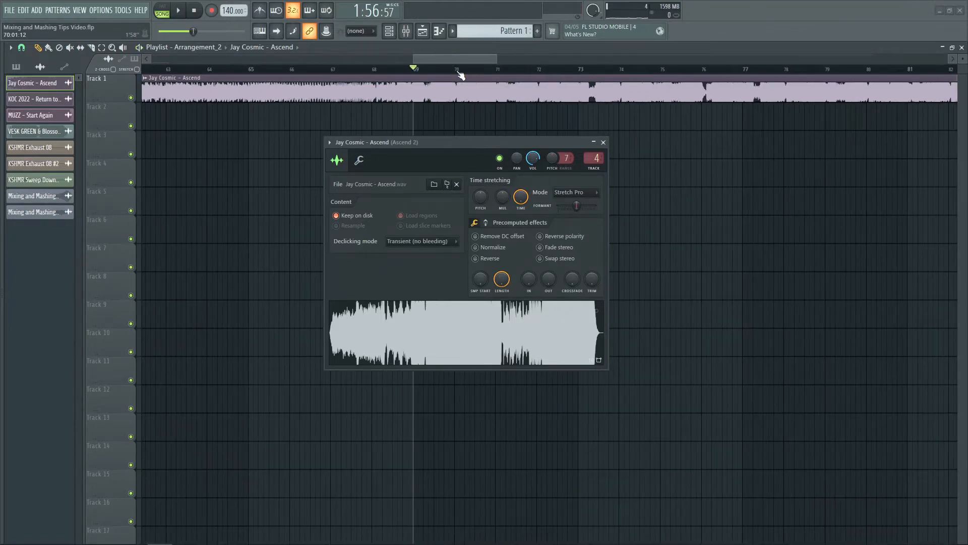
{"action": "left_click", "coordinate": [332, 71]}
{"action": "left_click", "coordinate": [558, 192]}
{"action": "left_click", "coordinate": [561, 216]}
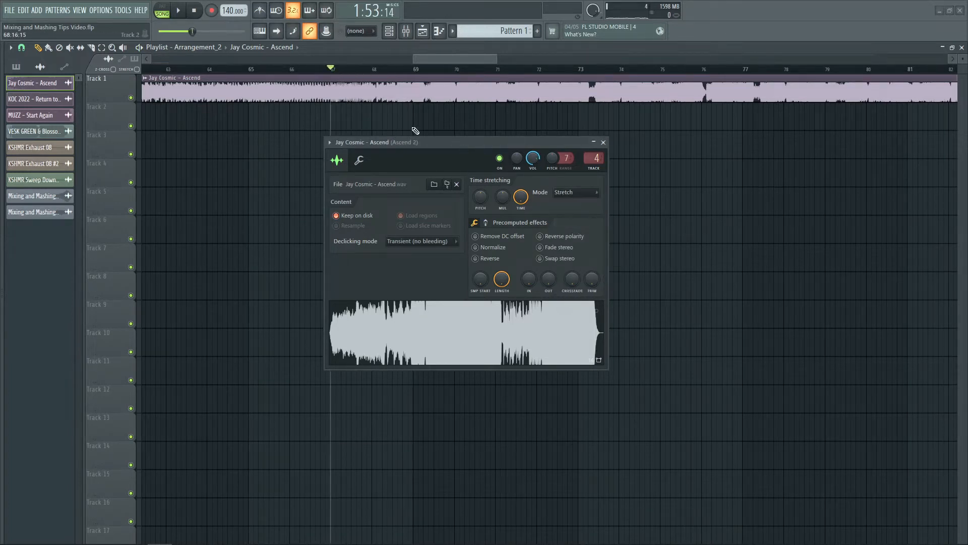
- Set the Jay Cosmic - Ascend clip's pitch range to 2 and its time-stretching mode to Stretch Pro
{"action": "left_click_drag", "start_coordinate": [565, 158], "coordinate": [565, 168]}
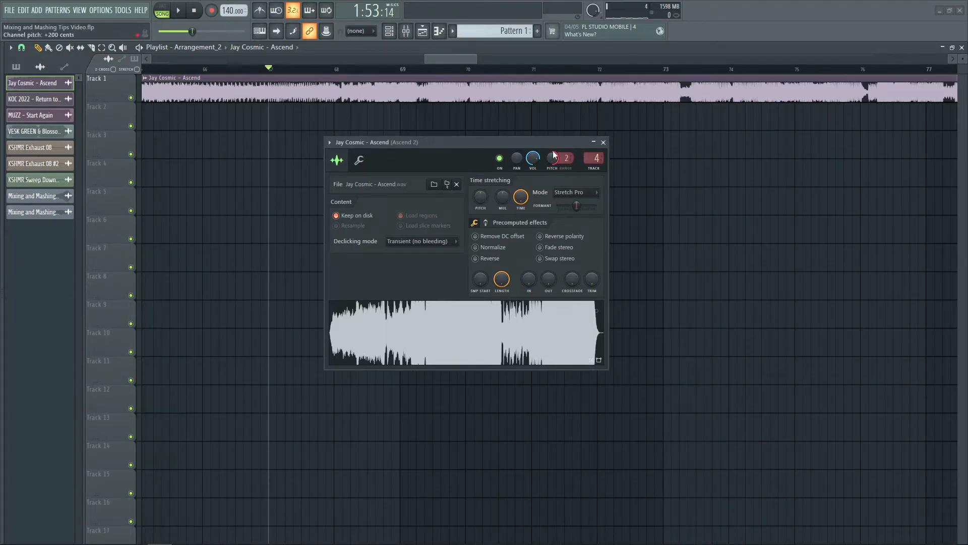
{"action": "left_click", "coordinate": [570, 194]}
{"action": "left_click", "coordinate": [570, 216]}
{"action": "left_click", "coordinate": [604, 143]}
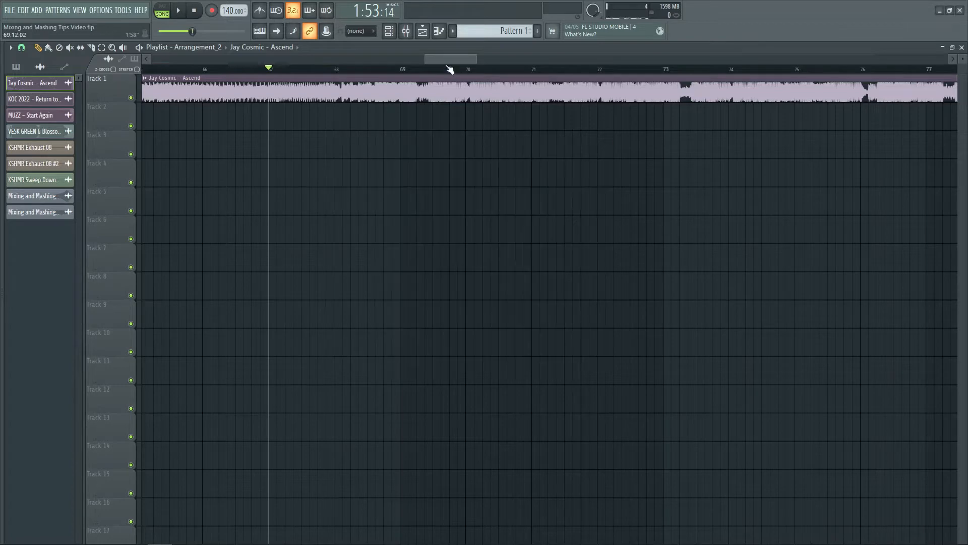
- Add the Rain Vocal (Dry) audio clip to Track 5 at about bar 53 of the playlist
{"action": "scroll", "coordinate": [449, 69], "scroll_direction": "down", "scroll_amount": 4}
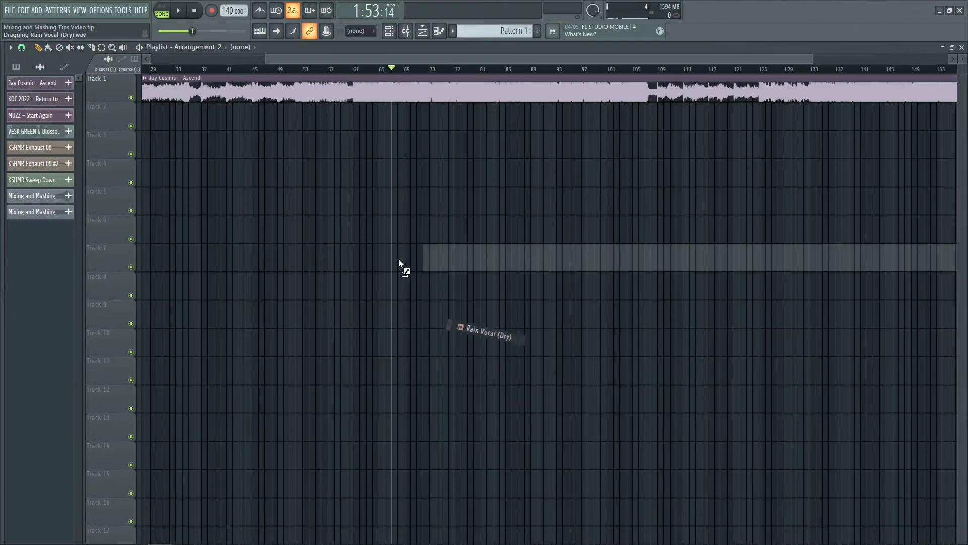
{"action": "left_click_drag", "start_coordinate": [398, 260], "coordinate": [304, 191]}
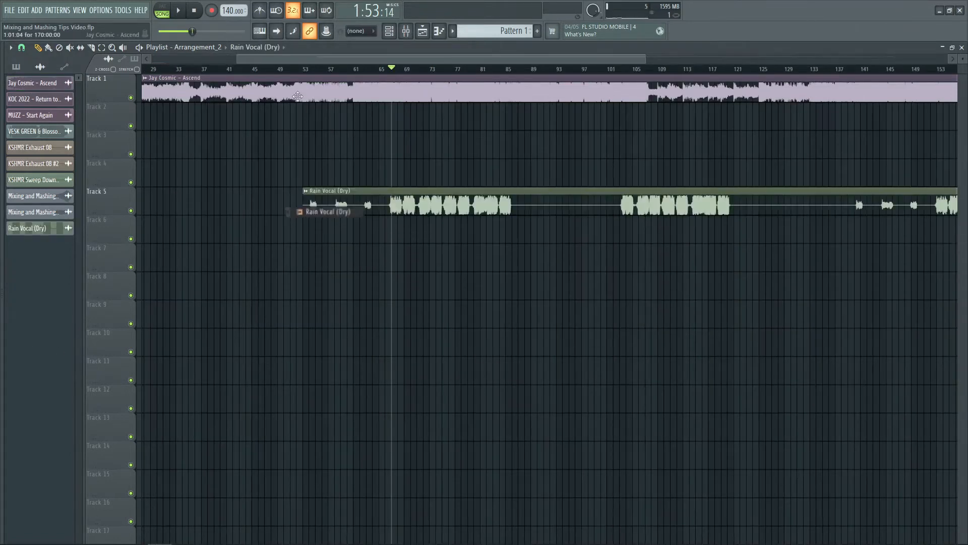
{"action": "scroll", "coordinate": [328, 74], "scroll_direction": "down", "scroll_amount": 3}
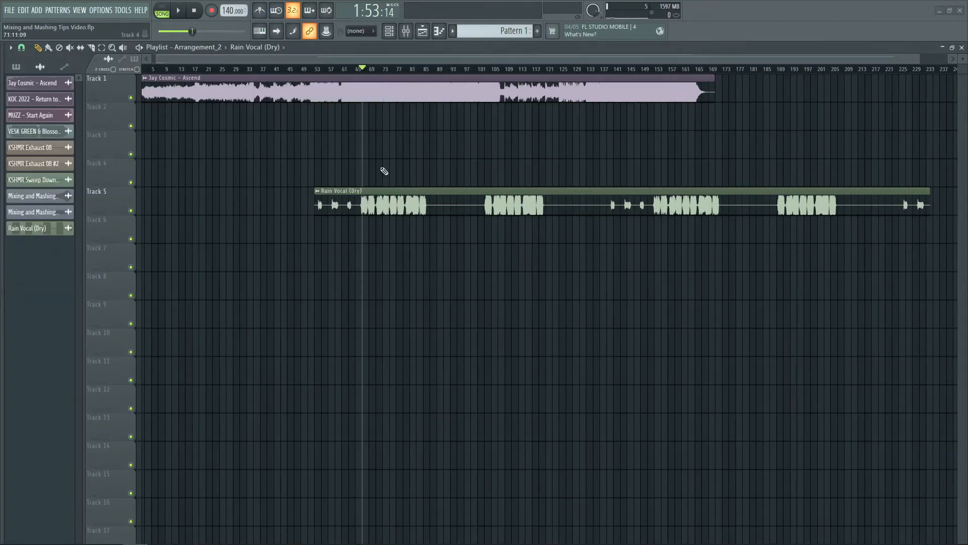
- Replace the Jay Cosmic - Ascend clip with Rain Vocal (Dry) at the start of Track 1 and reset the song position
{"action": "left_click_drag", "start_coordinate": [398, 200], "coordinate": [90, 99]}
{"action": "right_click", "coordinate": [174, 94]}
{"action": "left_click_drag", "start_coordinate": [171, 116], "coordinate": [147, 44]}
{"action": "left_click", "coordinate": [144, 69]}
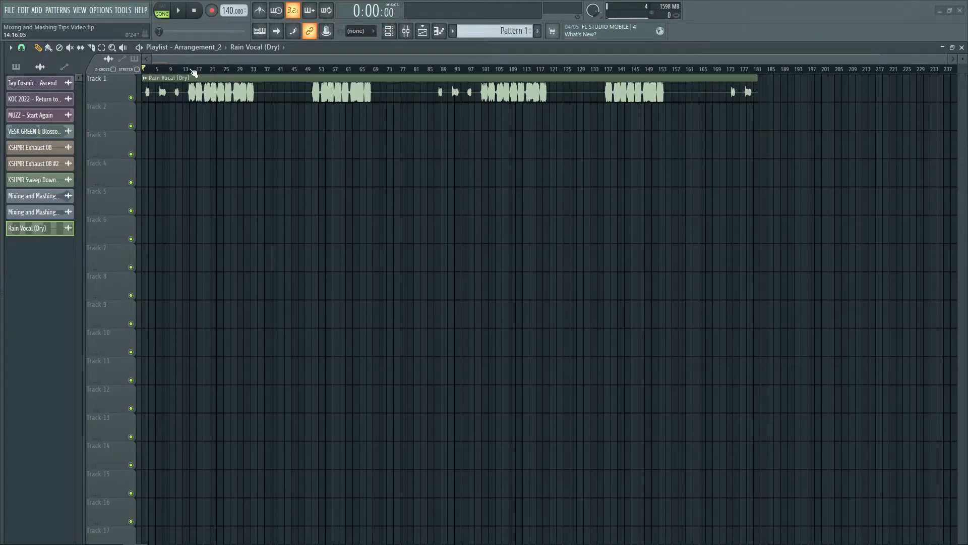
- Set the project tempo to 130 BPM
{"action": "scroll", "coordinate": [194, 73], "scroll_direction": "up", "scroll_amount": 5}
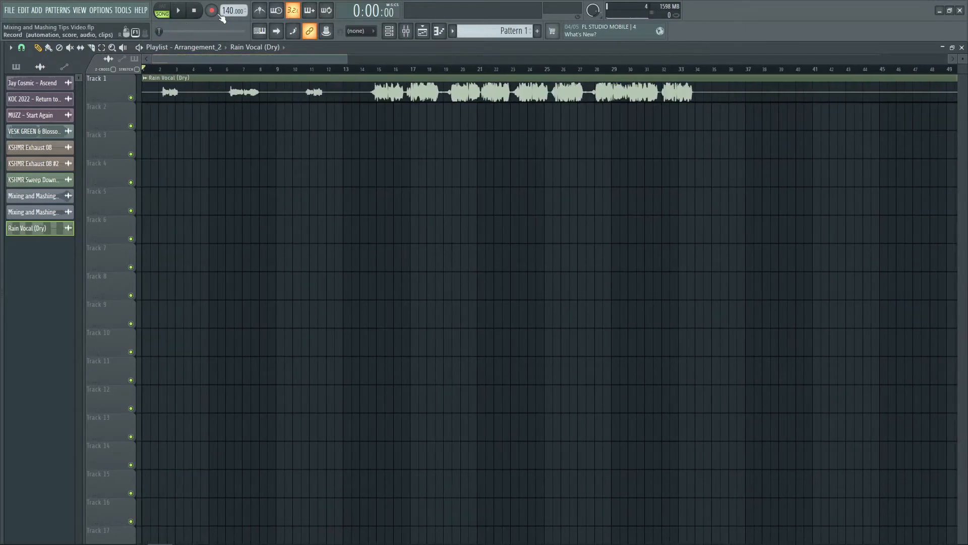
{"action": "right_click", "coordinate": [228, 10]}
{"action": "type", "text": "t130"}
{"action": "key", "text": "Return"}
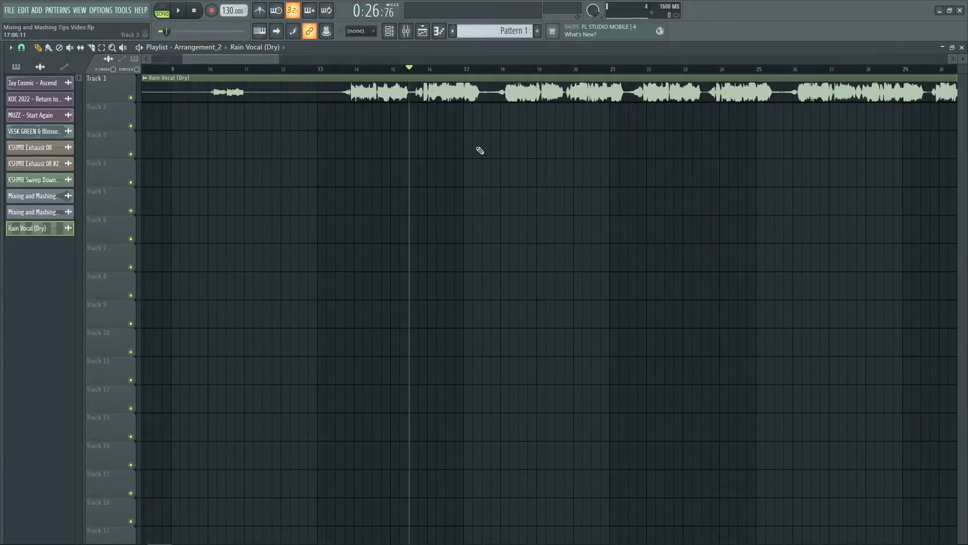
- Audition the Rain Vocal (Dry) clip from about bar 15 at the 130 BPM tempo
{"action": "scroll", "coordinate": [478, 75], "scroll_direction": "up", "scroll_amount": 3}
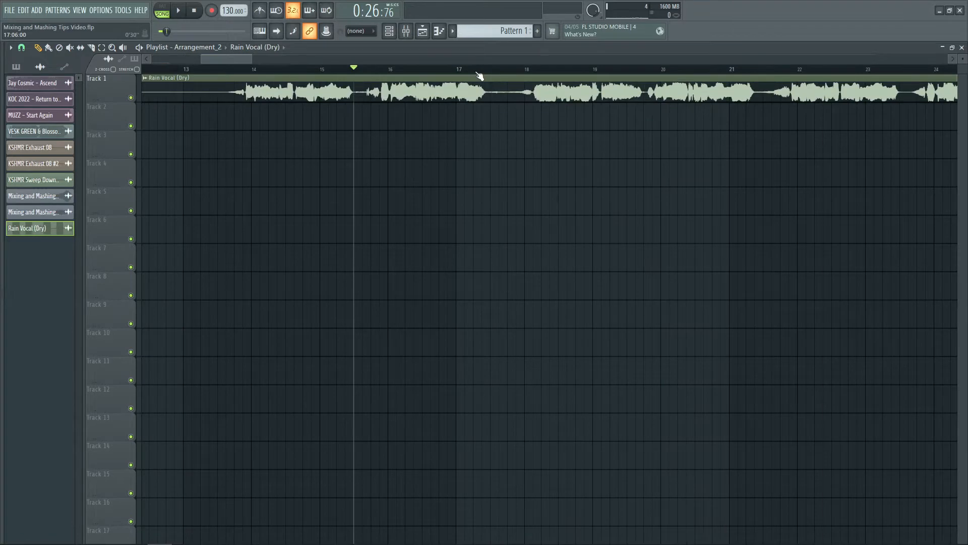
{"action": "key", "text": "space"}
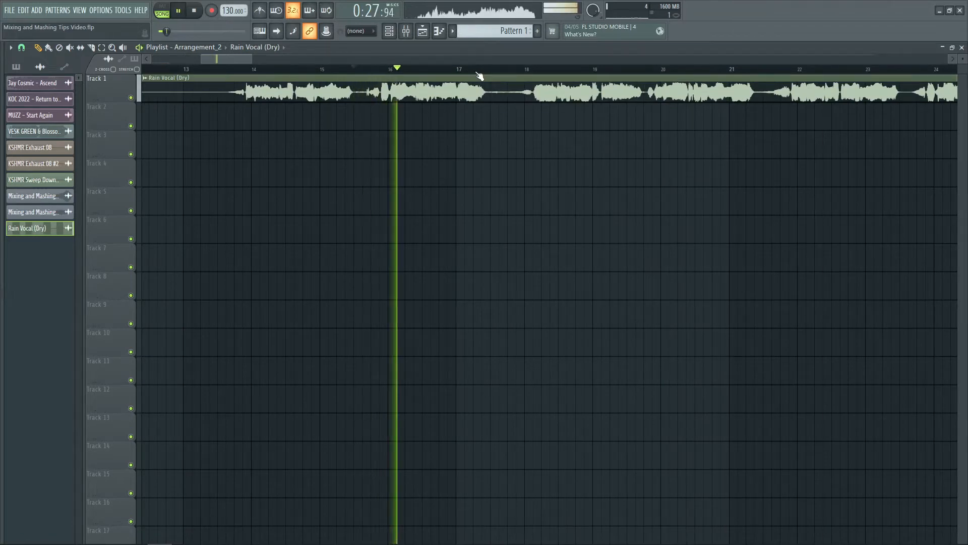
{"action": "scroll", "coordinate": [479, 76], "scroll_direction": "up", "scroll_amount": 2}
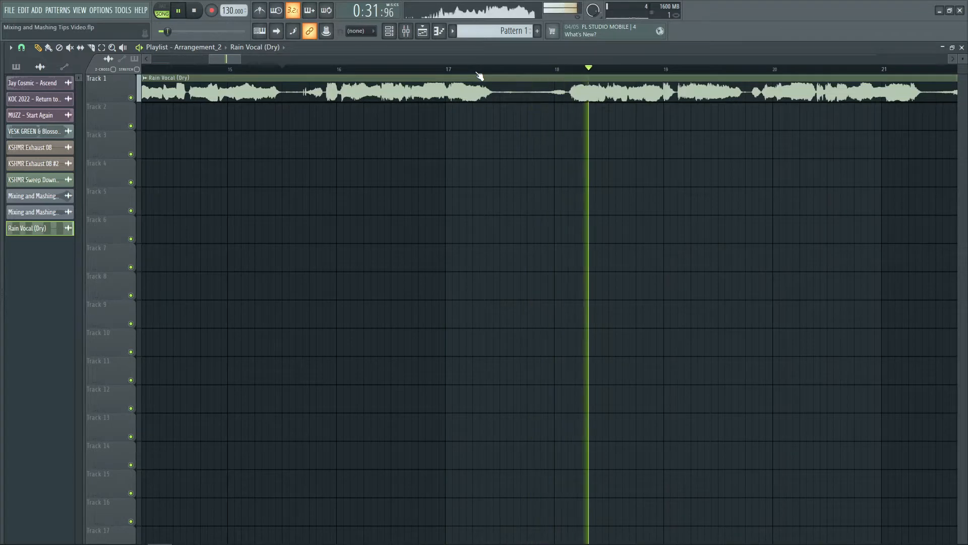
{"action": "scroll", "coordinate": [479, 76], "scroll_direction": "down", "scroll_amount": 2}
{"action": "scroll", "coordinate": [479, 76], "scroll_direction": "down", "scroll_amount": 5}
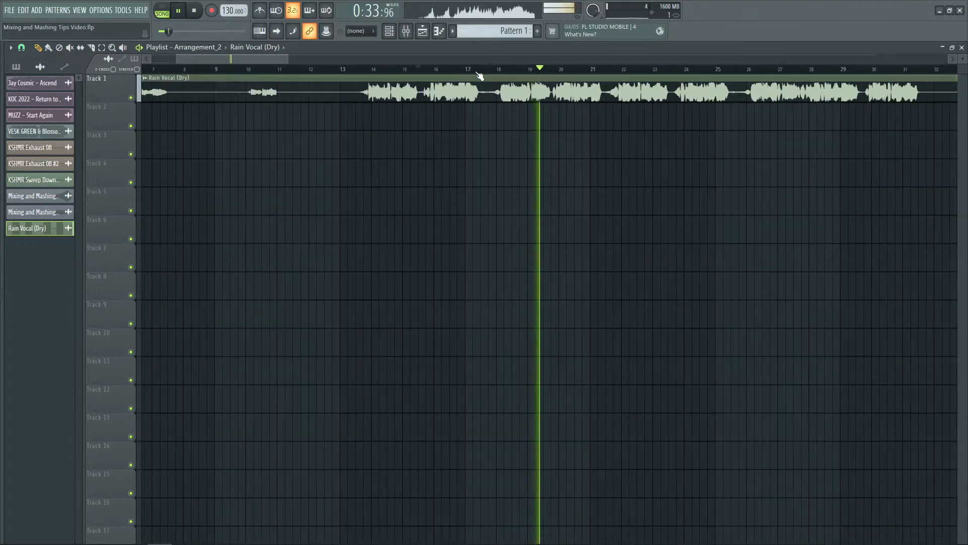
{"action": "key", "text": "space"}
- Set the Rain Vocal (Dry) clip's time-stretching mode to Stretch and close its settings
{"action": "double_click", "coordinate": [479, 77]}
{"action": "left_click", "coordinate": [432, 169]}
{"action": "left_click", "coordinate": [411, 197]}
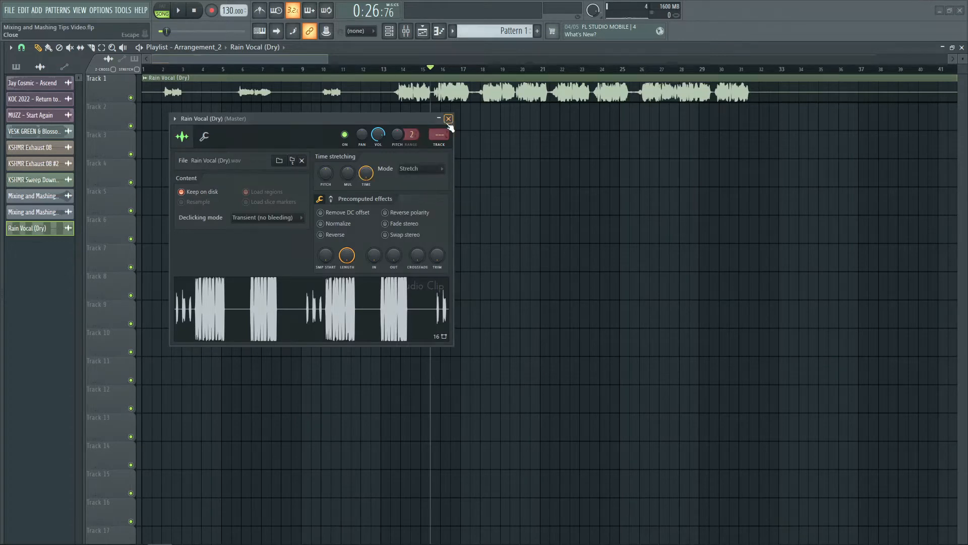
{"action": "left_click", "coordinate": [448, 119]}
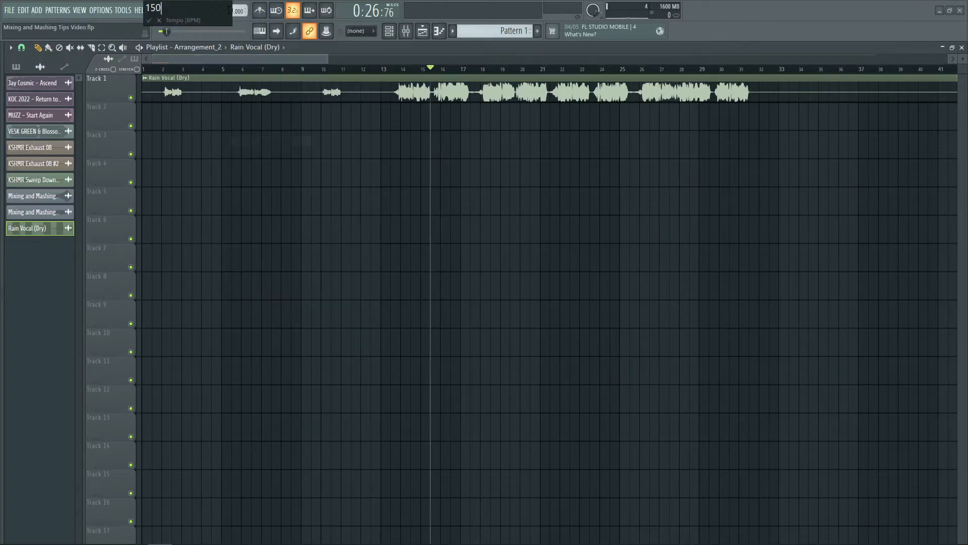
- Set the project tempo to 150 BPM and audition the vocal clip from about bar 15 in Stretch mode
{"action": "key", "text": "space"}
{"action": "scroll", "coordinate": [544, 71], "scroll_direction": "up", "scroll_amount": 4}
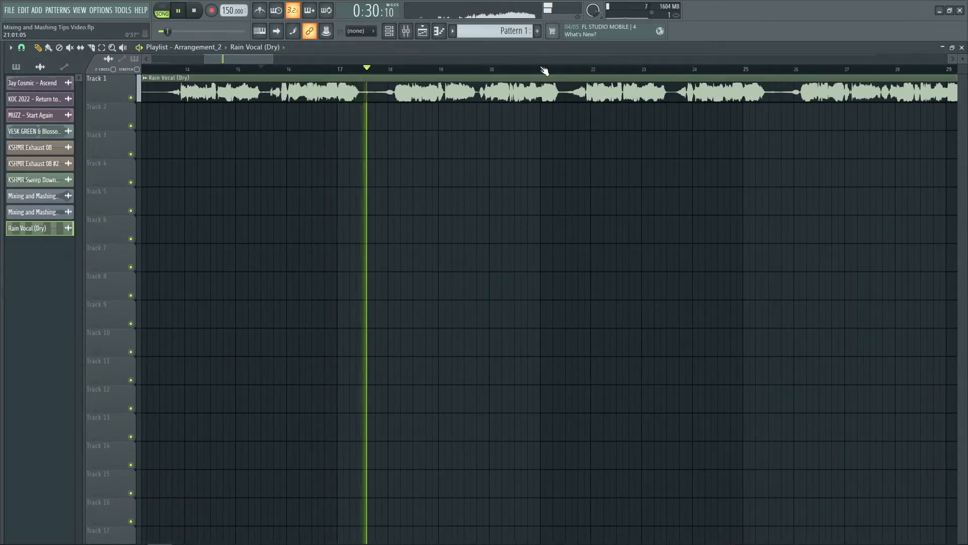
{"action": "key", "text": "space"}
- Change the vocal clip's time-stretching mode to Stretch Pro and play the same passage
{"action": "double_click", "coordinate": [434, 93]}
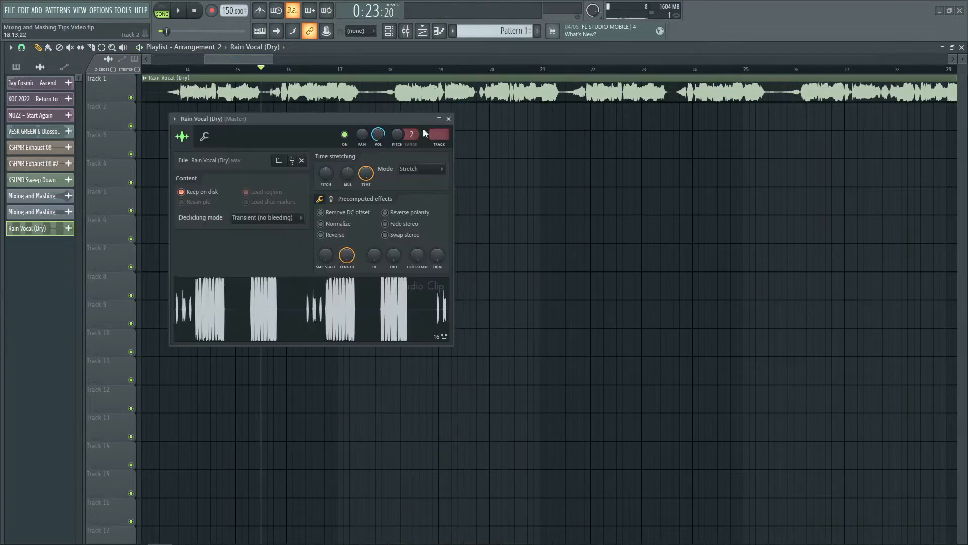
{"action": "left_click", "coordinate": [417, 168]}
{"action": "left_click", "coordinate": [415, 207]}
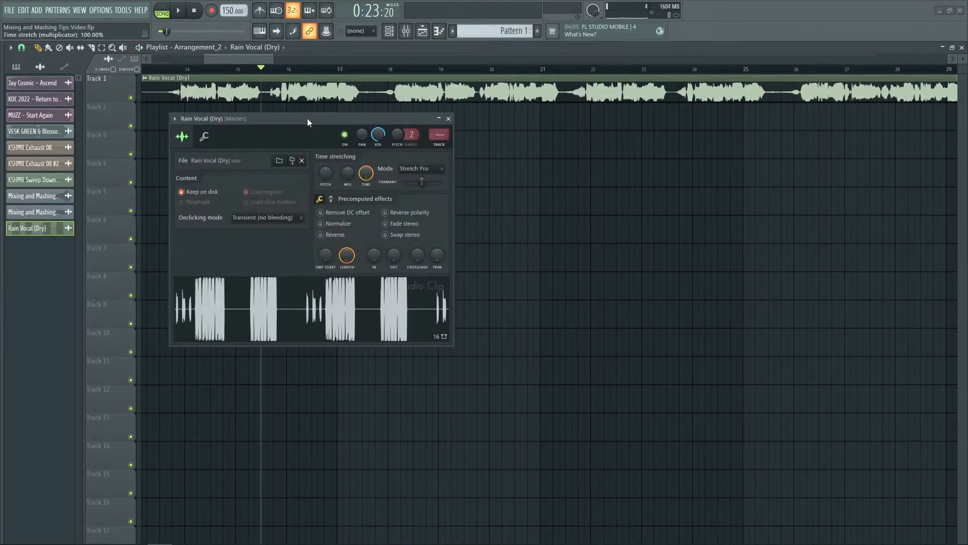
{"action": "key", "text": "space"}
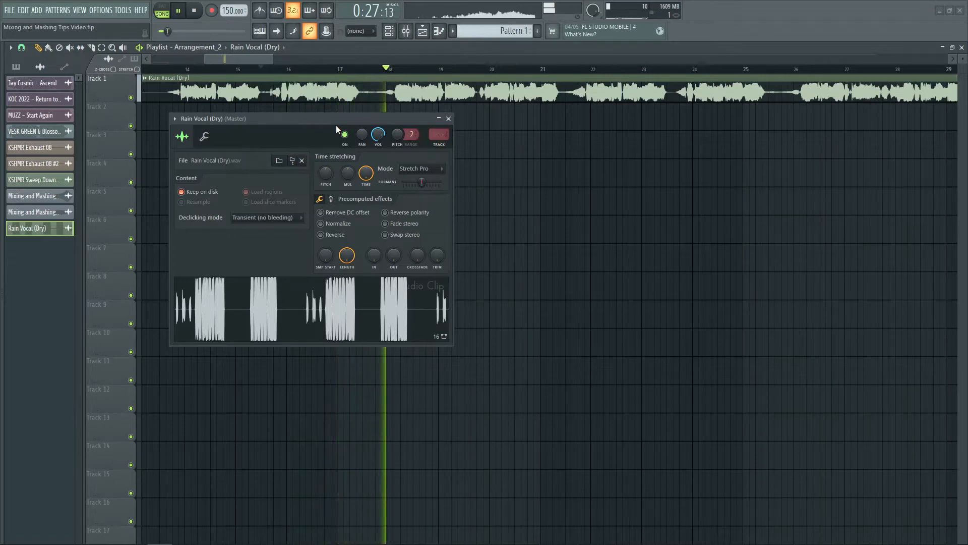
{"action": "key", "text": "space"}
- Switch the vocal clip back to Stretch mode and replay the passage from about bar 15
{"action": "left_click", "coordinate": [421, 168]}
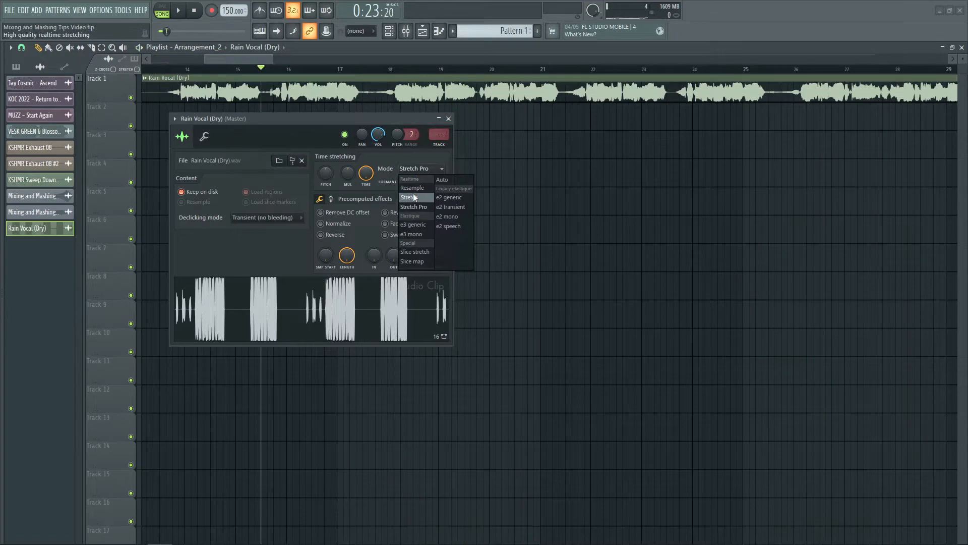
{"action": "left_click", "coordinate": [413, 195]}
{"action": "scroll", "coordinate": [312, 71], "scroll_direction": "up", "scroll_amount": 3}
{"action": "key", "text": "space"}
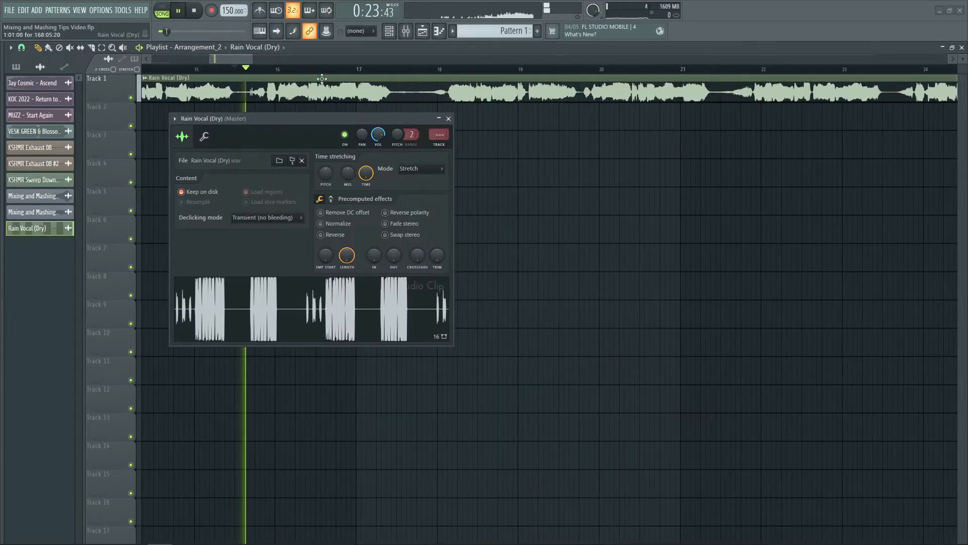
{"action": "key", "text": "space"}
- Return the vocal clip to Stretch Pro mode and replay the passage for comparison
{"action": "left_click", "coordinate": [416, 166]}
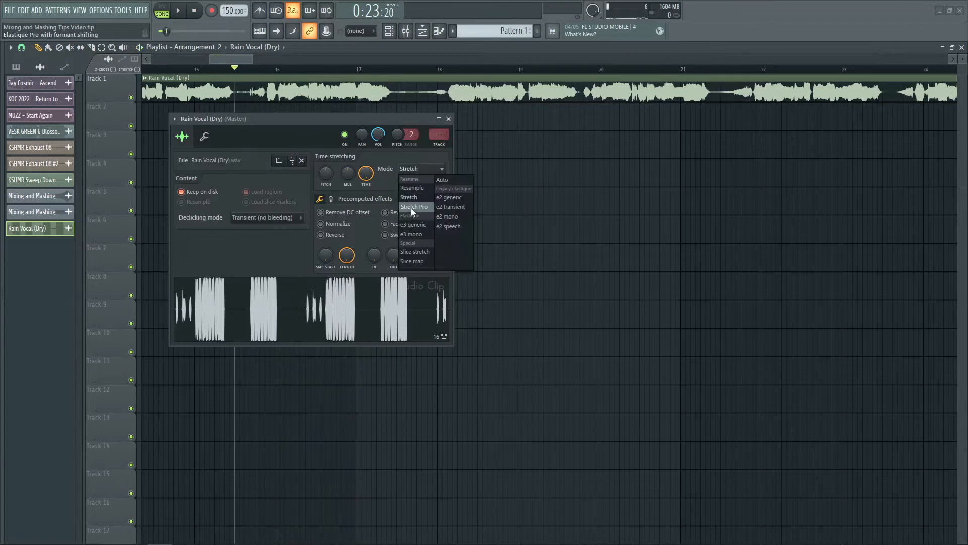
{"action": "left_click", "coordinate": [411, 208]}
{"action": "scroll", "coordinate": [318, 71], "scroll_direction": "up", "scroll_amount": 2}
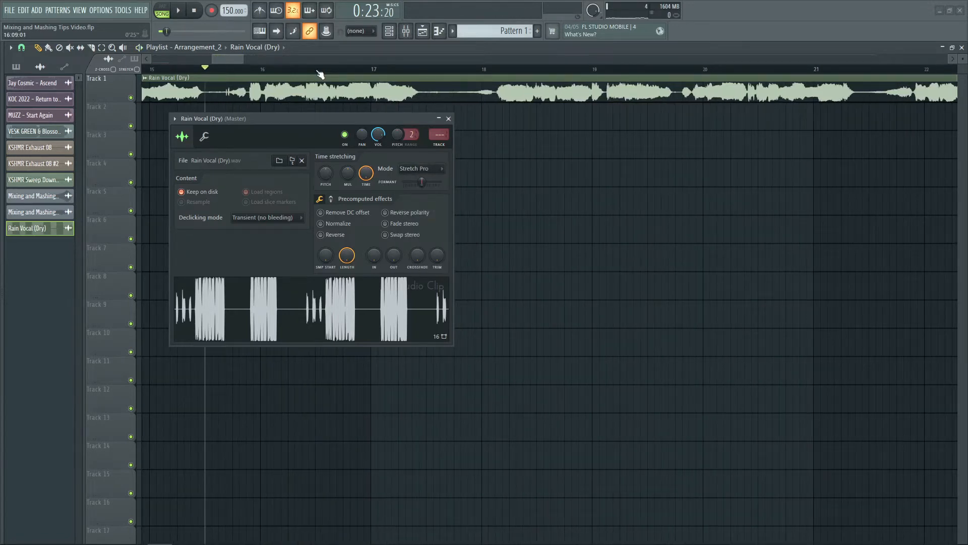
{"action": "scroll", "coordinate": [320, 74], "scroll_direction": "down", "scroll_amount": 1}
{"action": "key", "text": "space"}
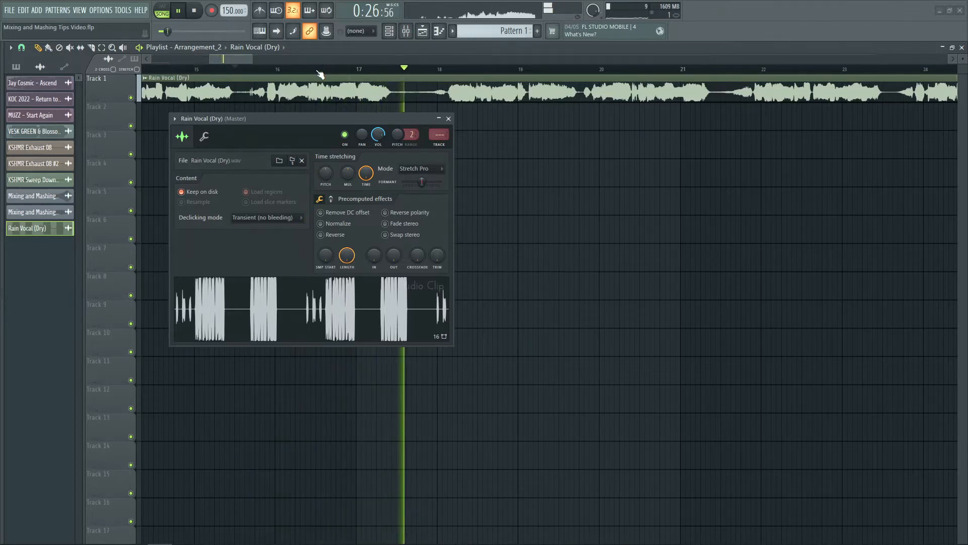
{"action": "key", "text": "space"}
- Set the vocal clip's time-stretching mode to Stretch and its pitch range to 3
{"action": "scroll", "coordinate": [320, 74], "scroll_direction": "down", "scroll_amount": 2}
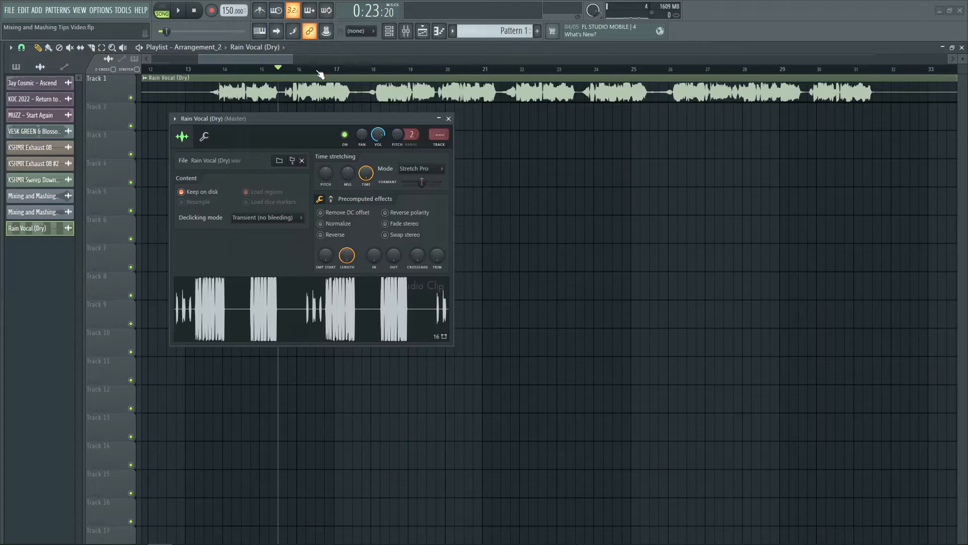
{"action": "scroll", "coordinate": [319, 74], "scroll_direction": "down", "scroll_amount": 2}
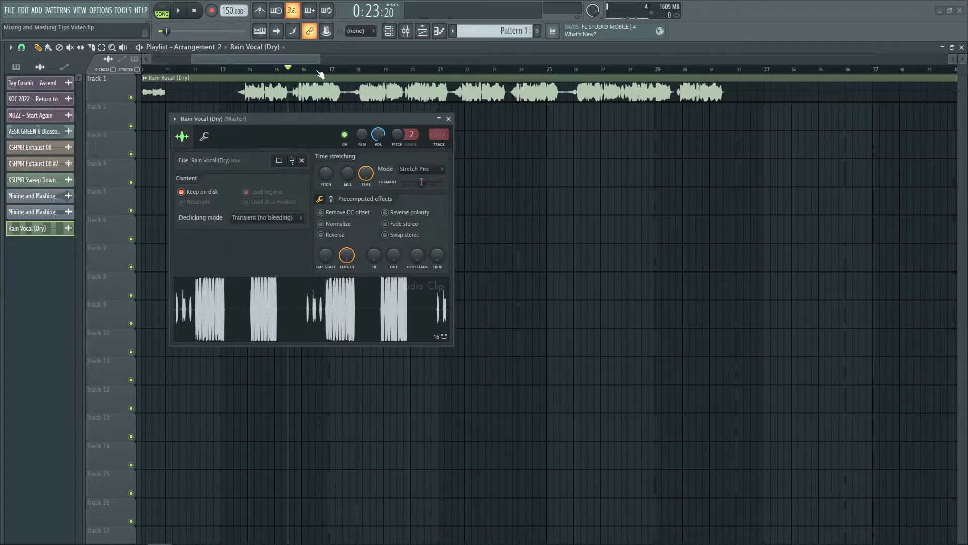
{"action": "left_click", "coordinate": [417, 170]}
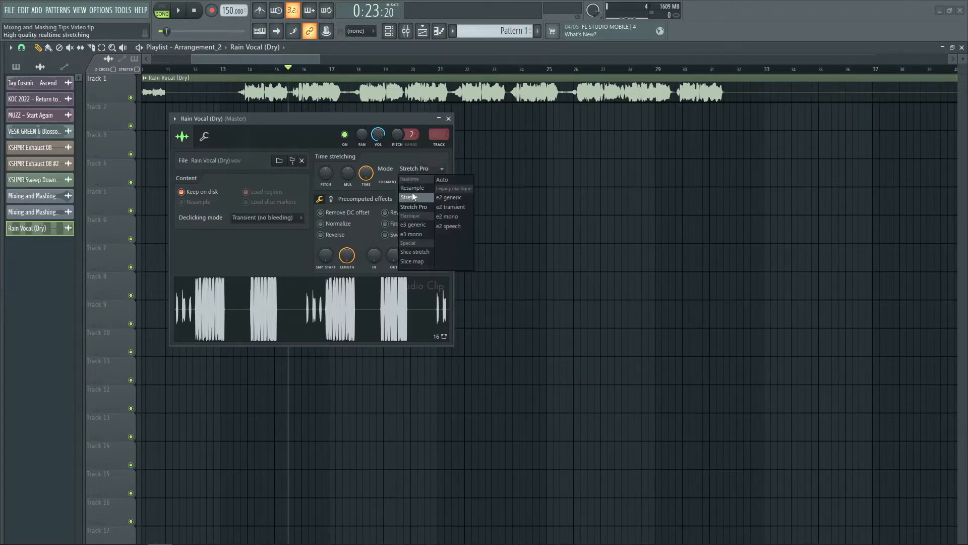
{"action": "left_click", "coordinate": [412, 196]}
{"action": "scroll", "coordinate": [320, 74], "scroll_direction": "up", "scroll_amount": 3}
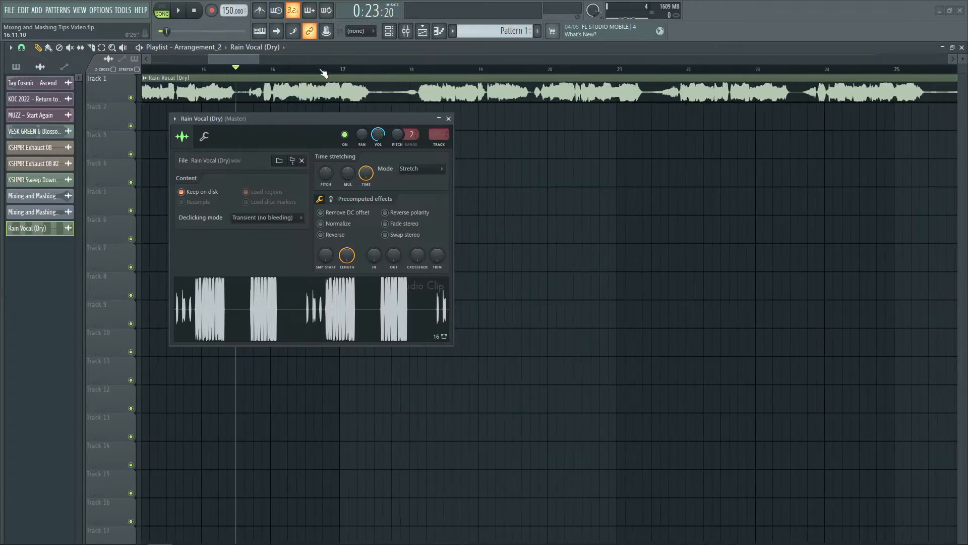
{"action": "scroll", "coordinate": [322, 74], "scroll_direction": "up", "scroll_amount": 2}
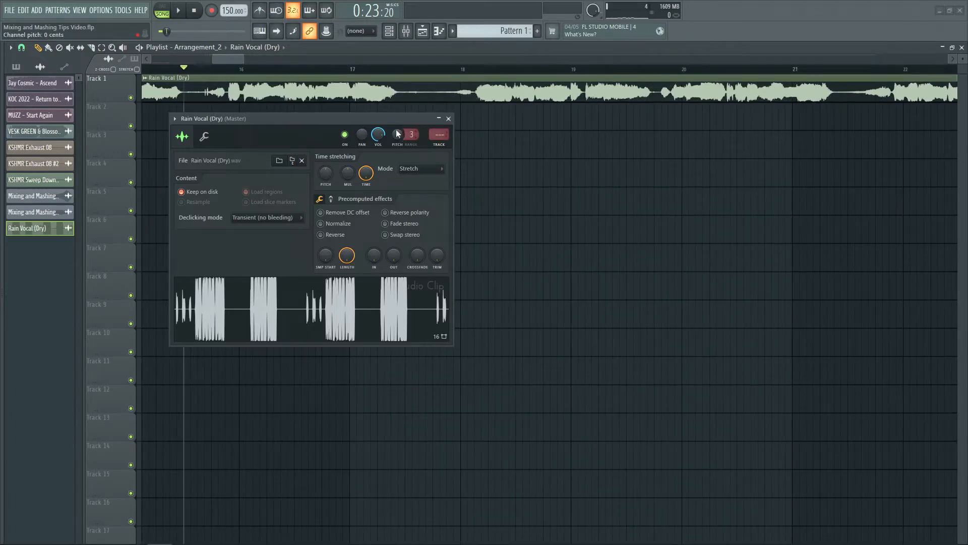
- Raise the vocal clip's pitch and audition it in Stretch mode from about bar 15
{"action": "key", "text": "space"}
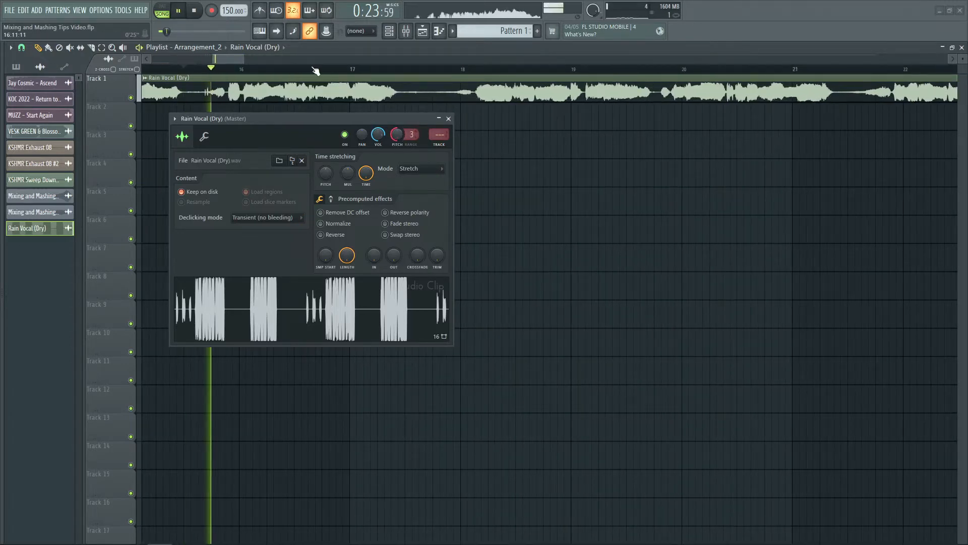
{"action": "scroll", "coordinate": [315, 71], "scroll_direction": "down", "scroll_amount": 2}
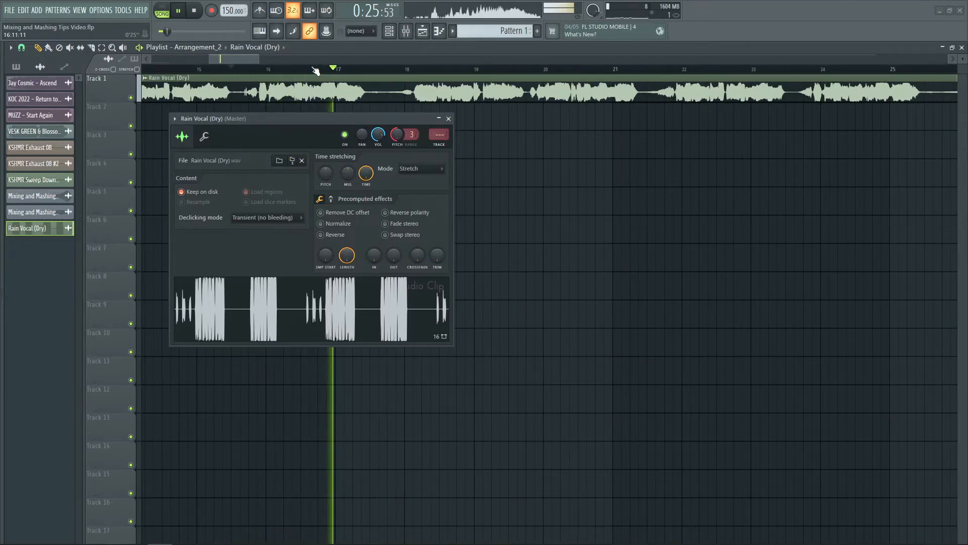
{"action": "scroll", "coordinate": [315, 70], "scroll_direction": "down", "scroll_amount": 2}
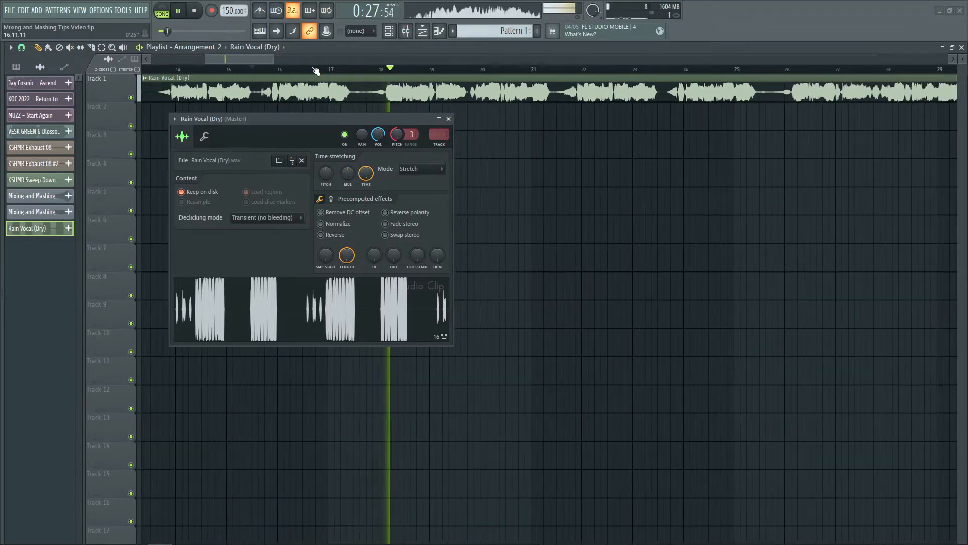
{"action": "key", "text": "space"}
- Change the pitched-up vocal clip to Stretch Pro mode and play the passage from about bar 15
{"action": "left_click", "coordinate": [409, 168]}
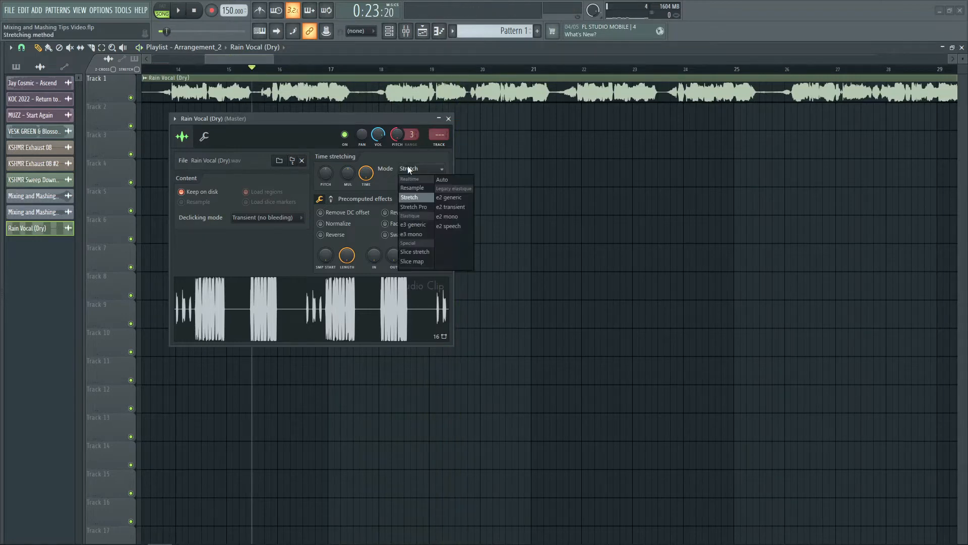
{"action": "left_click", "coordinate": [411, 206]}
{"action": "key", "text": "space"}
{"action": "scroll", "coordinate": [310, 68], "scroll_direction": "down", "scroll_amount": 1}
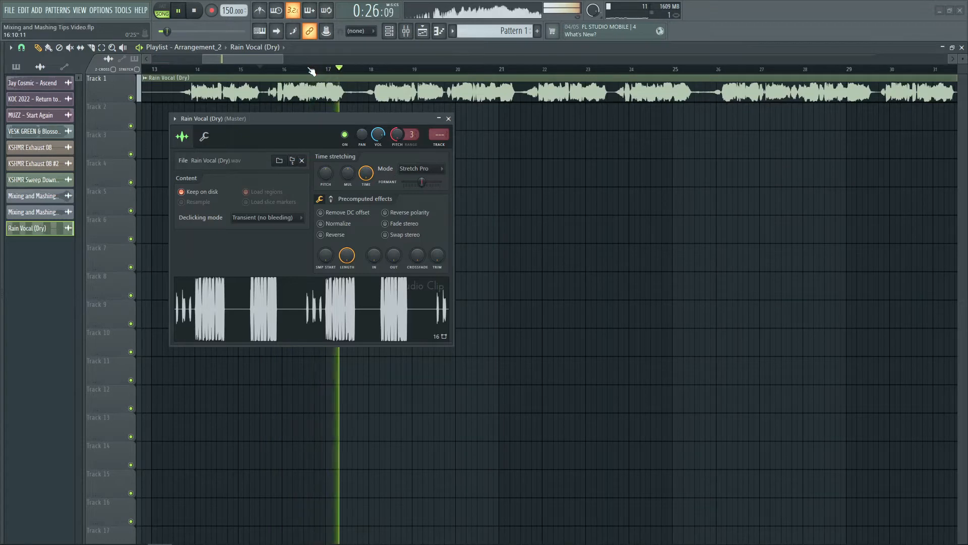
{"action": "scroll", "coordinate": [311, 71], "scroll_direction": "down", "scroll_amount": 1}
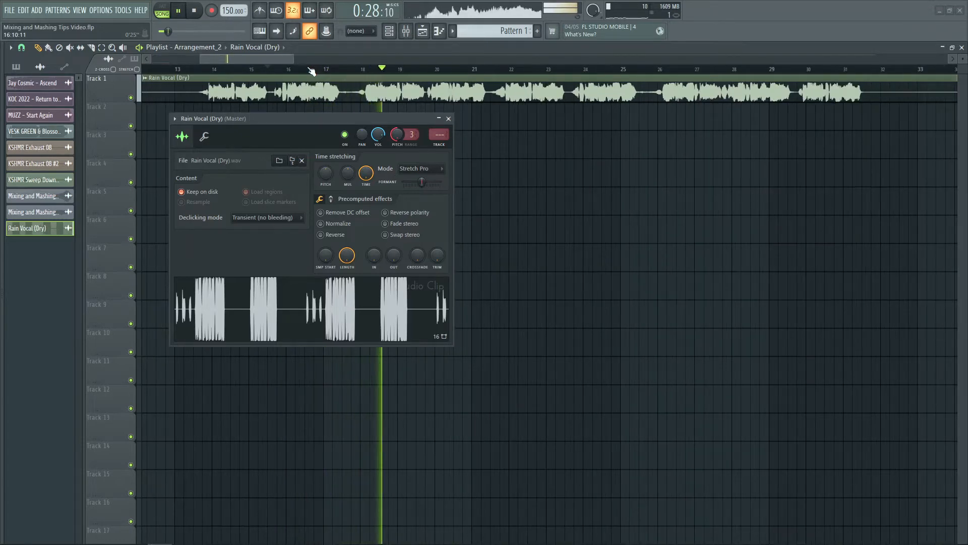
{"action": "key", "text": "space"}
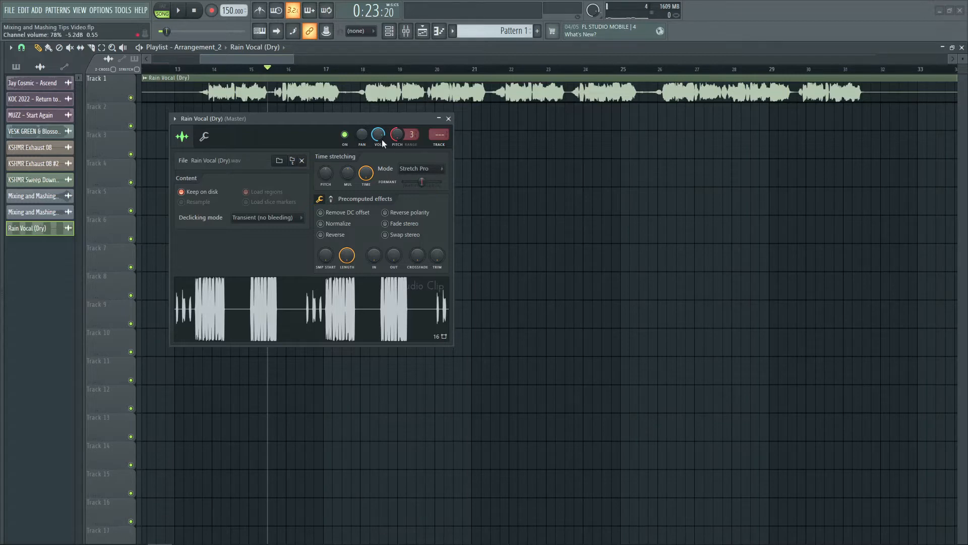
- Reset the vocal clip's pitch and audition the passage in Stretch Pro mode while trying a slight formant shift
{"action": "right_click", "coordinate": [395, 136]}
{"action": "left_click", "coordinate": [402, 142]}
{"action": "key", "text": "space"}
{"action": "mouse_move", "coordinate": [422, 182]}
{"action": "left_mouse_down"}
{"action": "mouse_move", "coordinate": [403, 182]}
{"action": "mouse_move", "coordinate": [440, 182]}
{"action": "mouse_move", "coordinate": [424, 182]}
{"action": "left_mouse_up"}
{"action": "key", "text": "space"}
{"action": "key", "text": "space"}
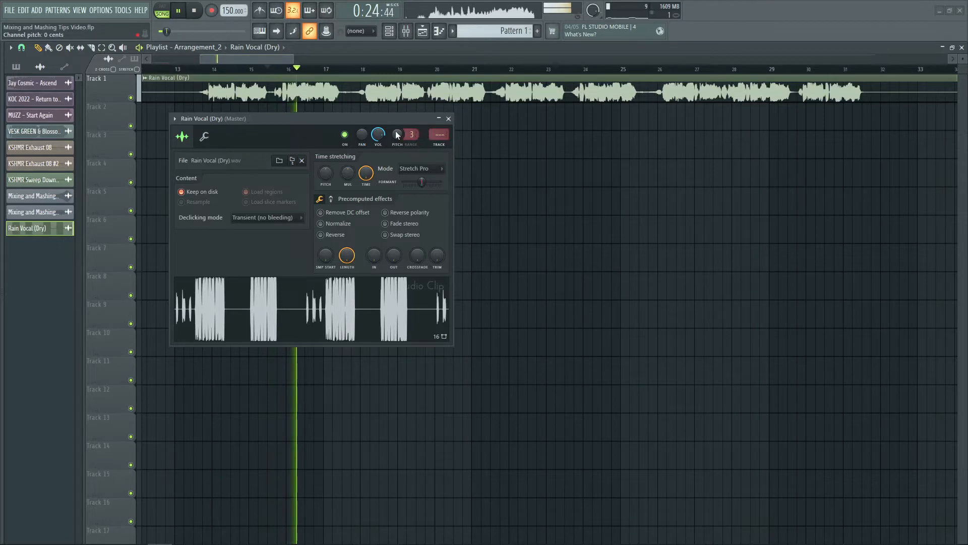
- Lower the vocal clip's pitch to -300 cents and audition the passage in Stretch Pro mode
{"action": "key", "text": "space"}
{"action": "left_click_drag", "start_coordinate": [397, 133], "coordinate": [407, 143]}
{"action": "key", "text": "space"}
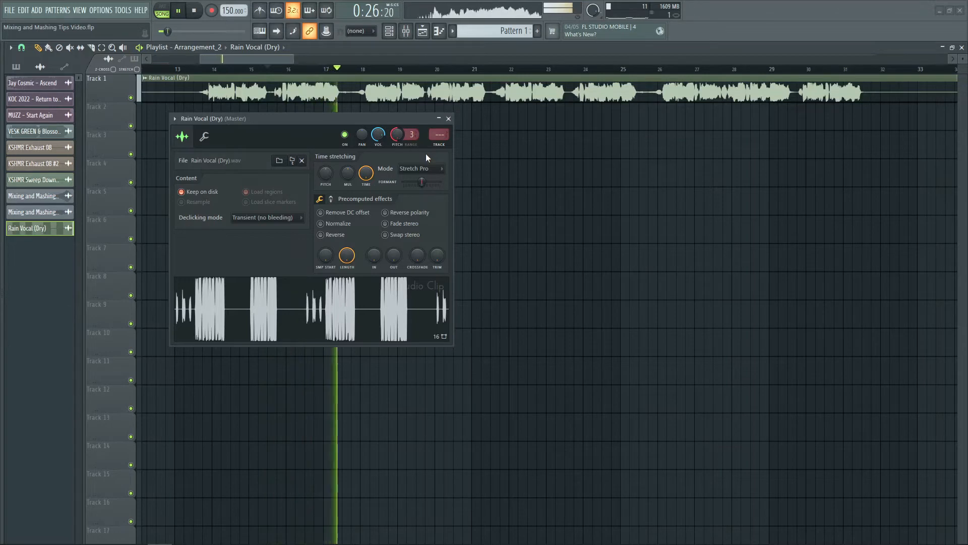
{"action": "key", "text": "space"}
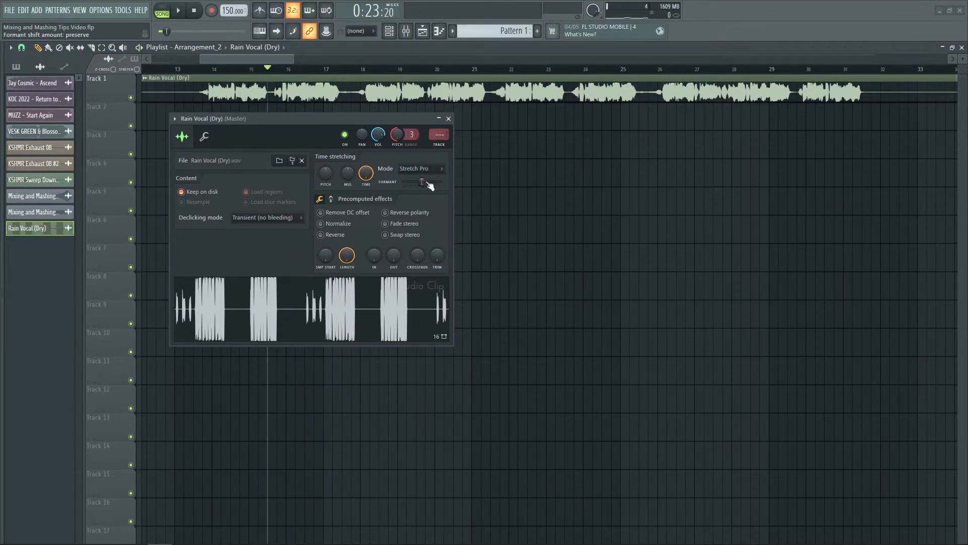
- Set the pitched-down vocal clip's formant shift to -300 cents and audition the passage
{"action": "left_click_drag", "start_coordinate": [419, 181], "coordinate": [417, 182]}
{"action": "key", "text": "space"}
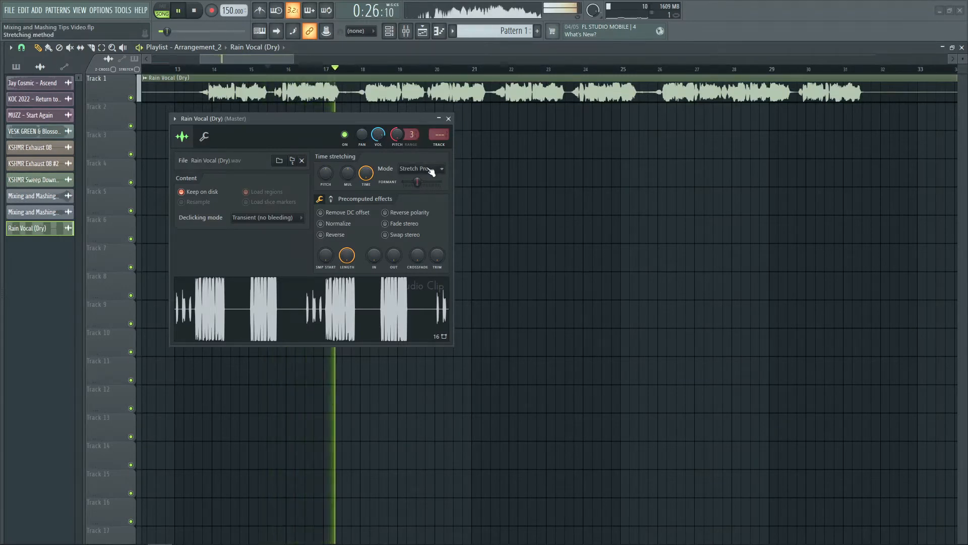
{"action": "key", "text": "space"}
- Change the pitched-down vocal clip to Stretch mode and play the same passage for comparison
{"action": "left_click", "coordinate": [426, 168]}
{"action": "left_click", "coordinate": [409, 198]}
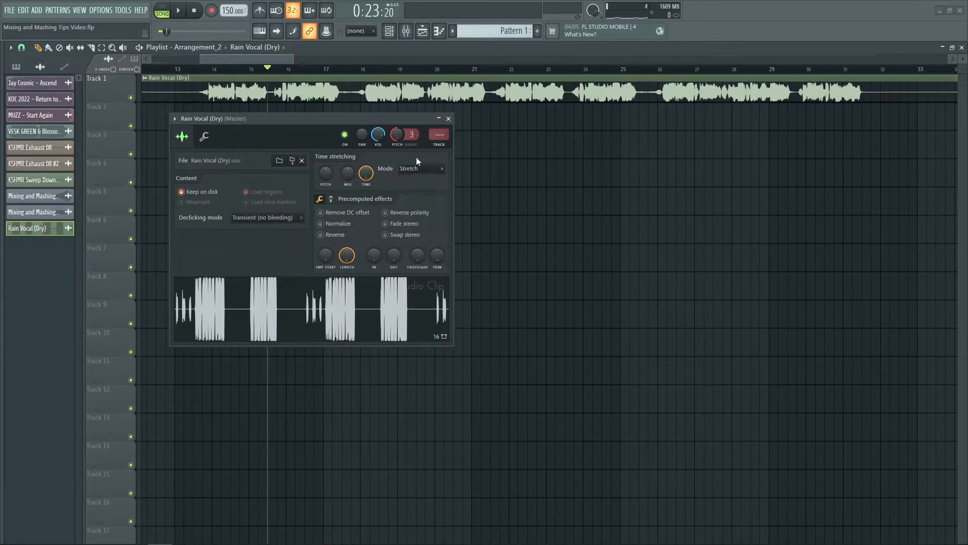
{"action": "key", "text": "space"}
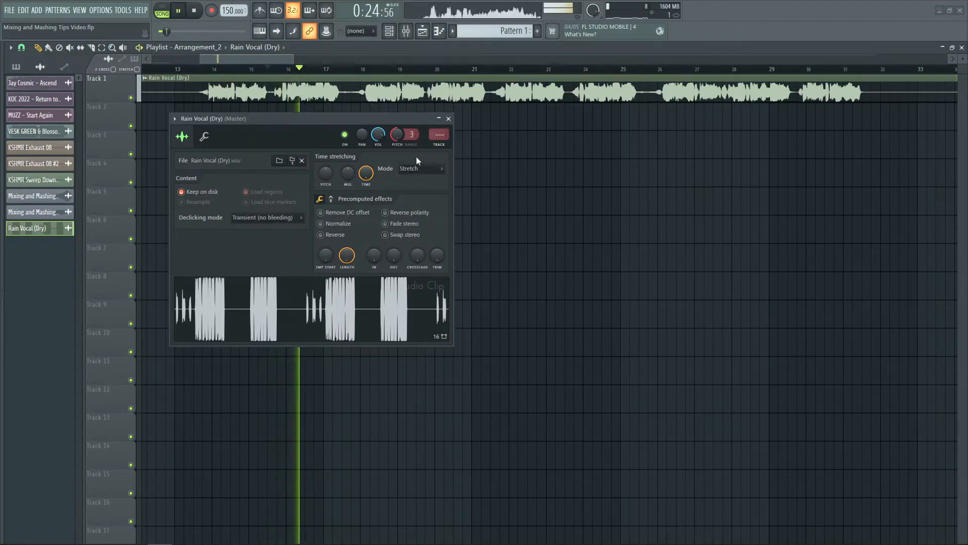
{"action": "key", "text": "space"}
- Return the pitched-down vocal clip to Stretch Pro mode and replay it with the lowered formant
{"action": "left_click", "coordinate": [422, 168]}
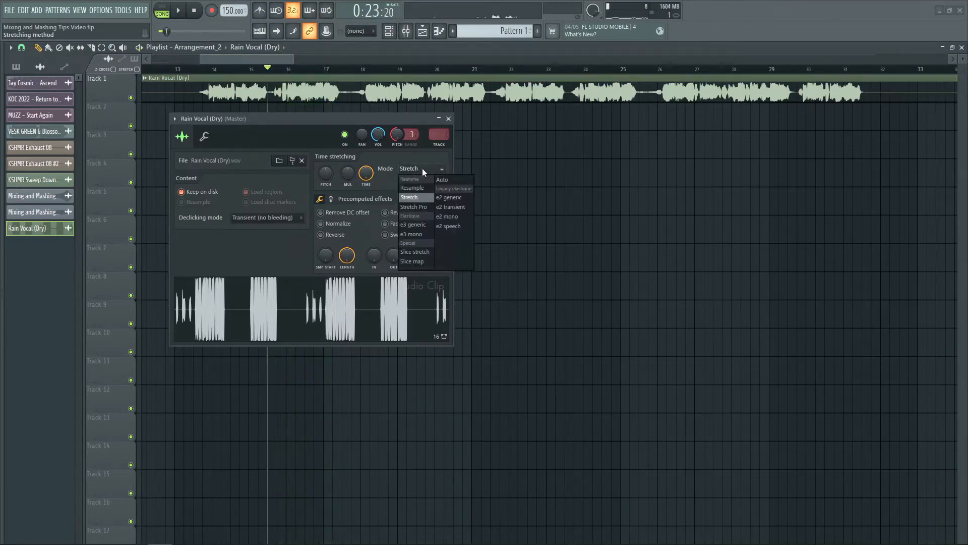
{"action": "left_click", "coordinate": [415, 207]}
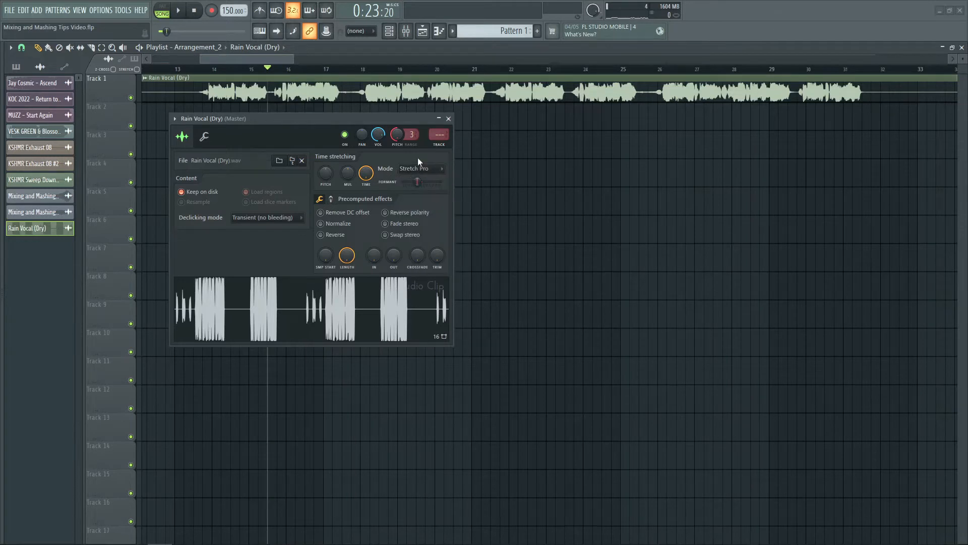
{"action": "key", "text": "space"}
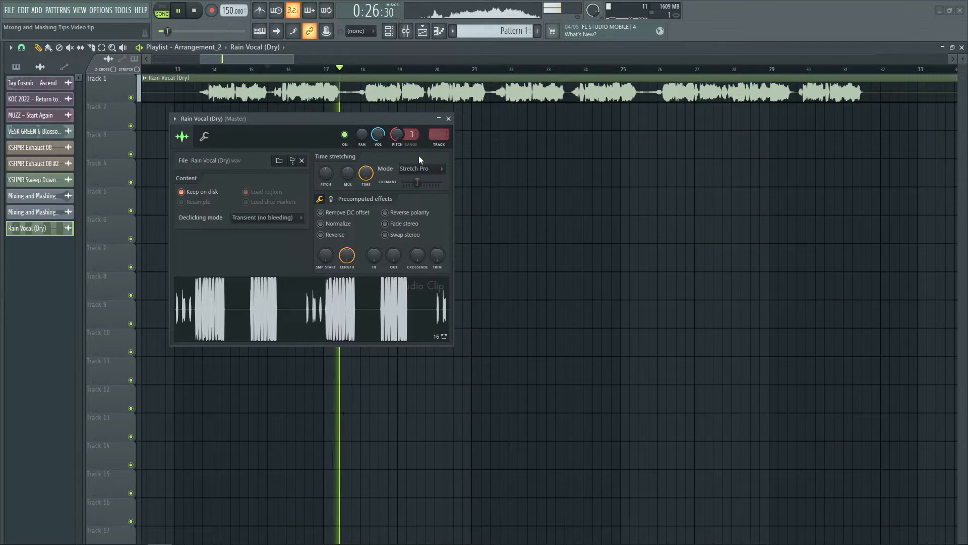
{"action": "key", "text": "space"}
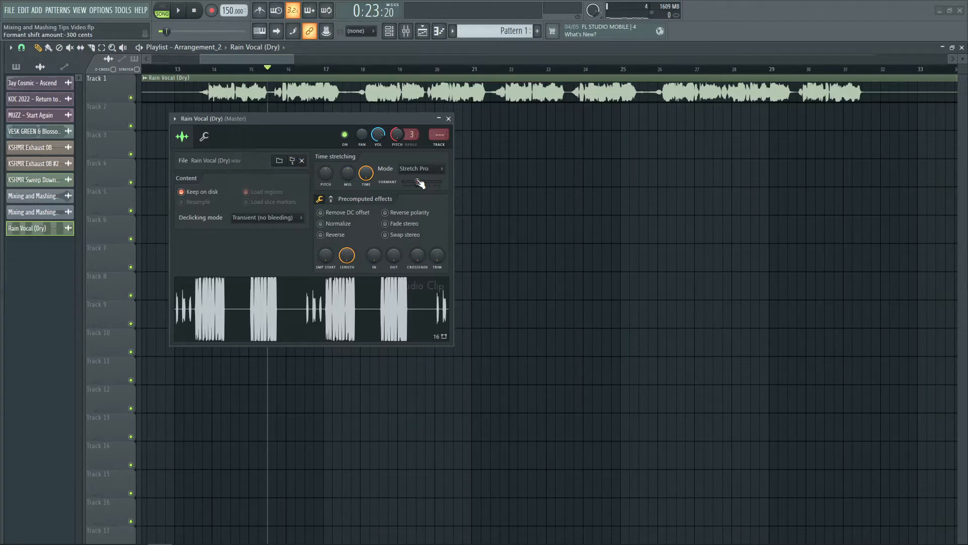
- Reset the vocal clip's formant shift, raise its pitch to +300 cents and audition the passage
{"action": "right_click", "coordinate": [420, 182]}
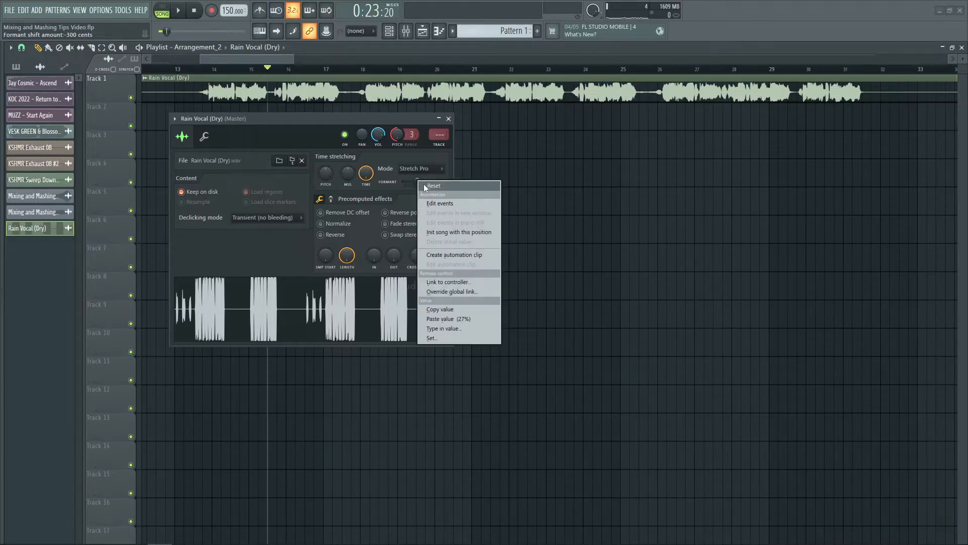
{"action": "left_click", "coordinate": [433, 187]}
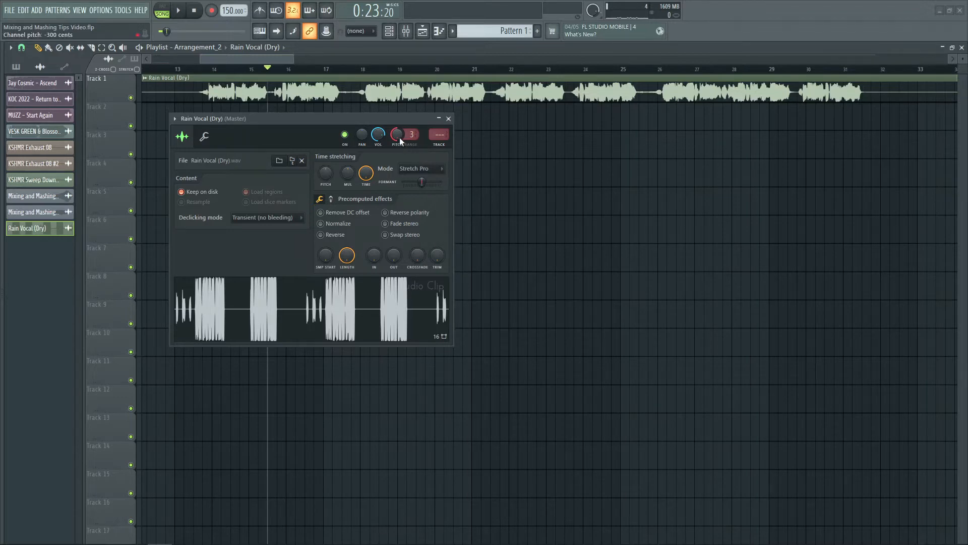
{"action": "left_click_drag", "start_coordinate": [398, 137], "coordinate": [399, 76]}
{"action": "key", "text": "space"}
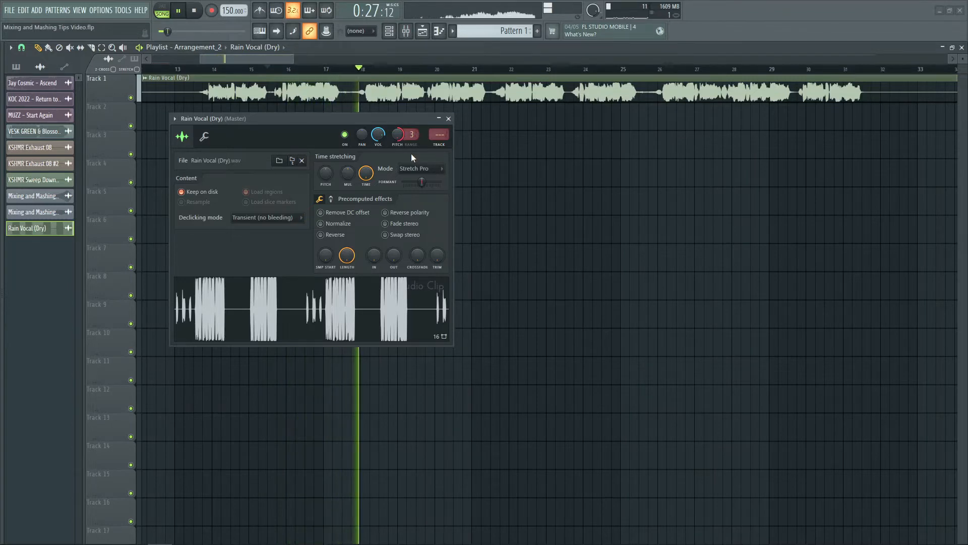
{"action": "right_click", "coordinate": [404, 143]}
{"action": "left_click", "coordinate": [405, 144]}
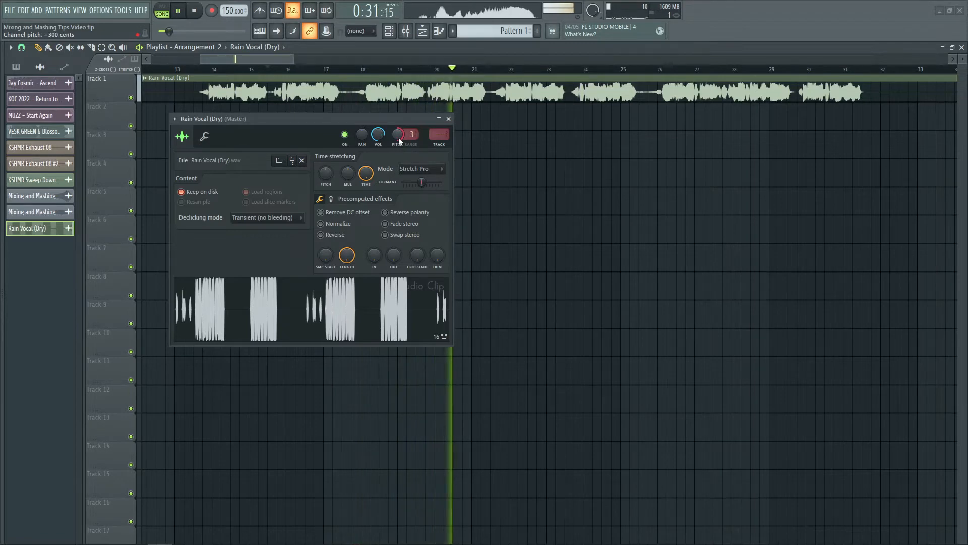
{"action": "key", "text": "space"}
- Raise the vocal clip's formant shift, change the clip to Stretch mode and play the passage
{"action": "left_click_drag", "start_coordinate": [422, 181], "coordinate": [426, 182]}
{"action": "left_click", "coordinate": [425, 168]}
{"action": "left_click", "coordinate": [418, 197]}
{"action": "key", "text": "space"}
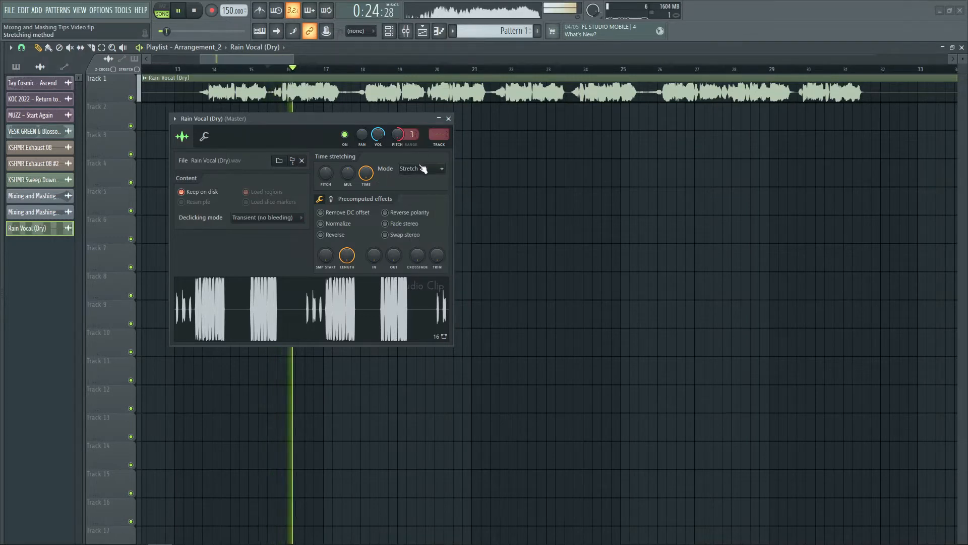
- Change the vocal clip back to Stretch Pro mode and listen with the raised formant shift
{"action": "left_click", "coordinate": [418, 167]}
{"action": "left_click", "coordinate": [408, 205]}
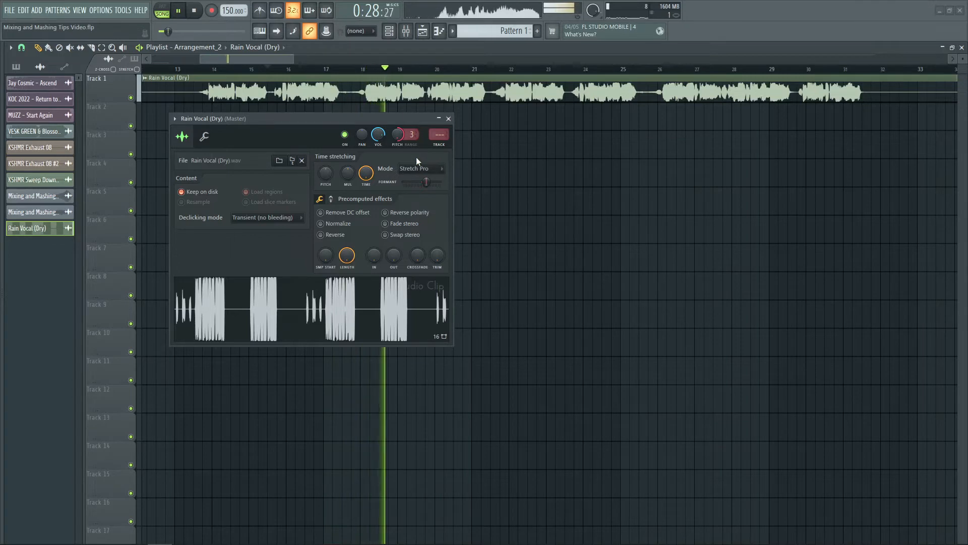
{"action": "key", "text": "space"}
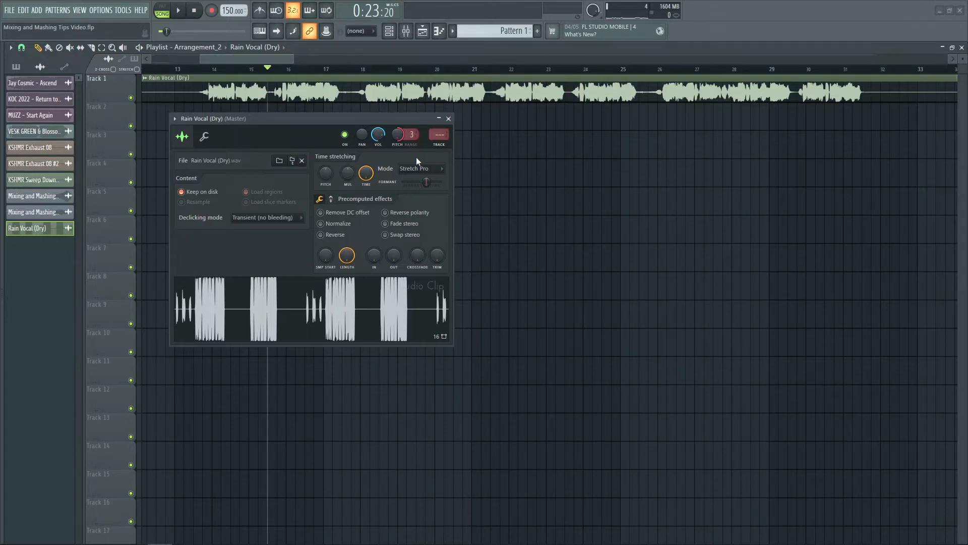
- Open the Jay Cosmic - Ascend clip's settings, raise its pitch with the range at 3, and audition the song
{"action": "left_click", "coordinate": [449, 118]}
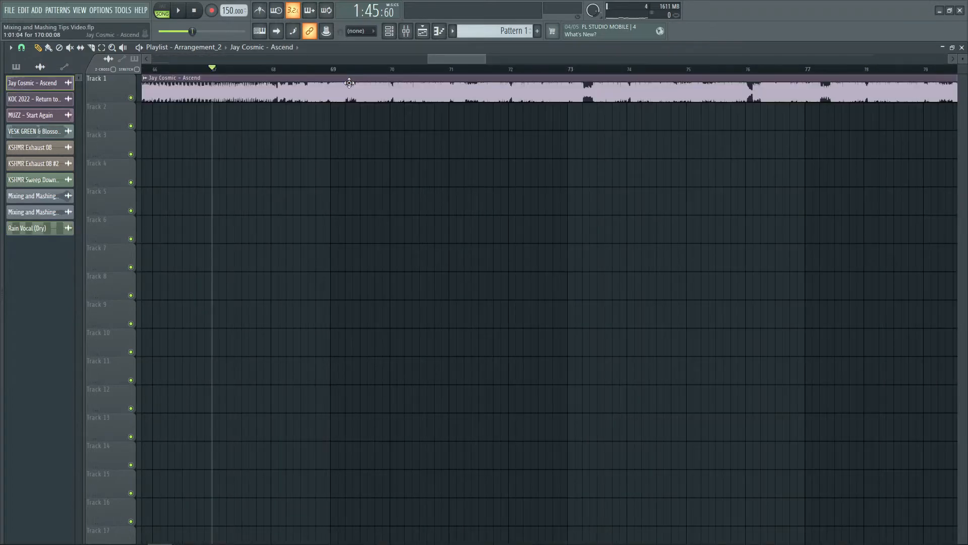
{"action": "double_click", "coordinate": [349, 83]}
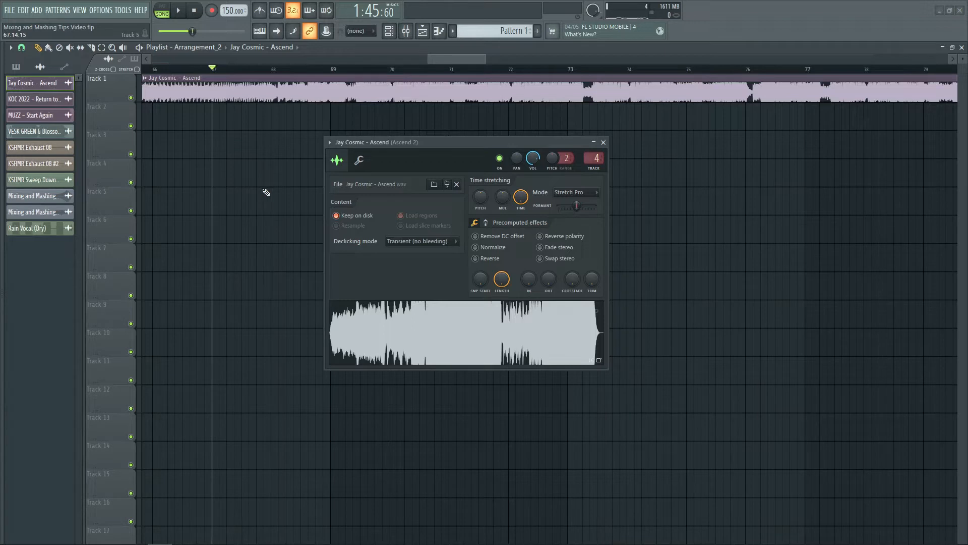
{"action": "left_click_drag", "start_coordinate": [567, 158], "coordinate": [550, 126]}
{"action": "key", "text": "space"}
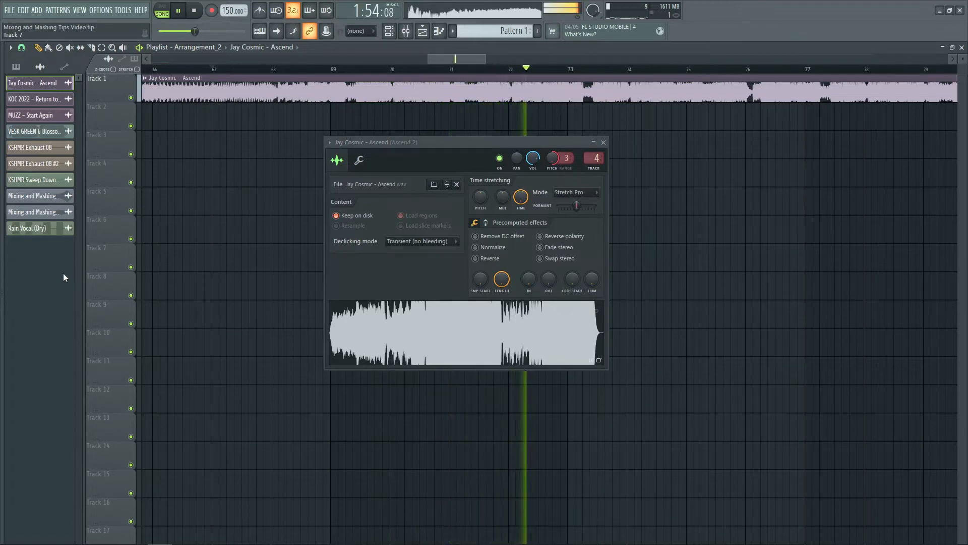
{"action": "key", "text": "space"}
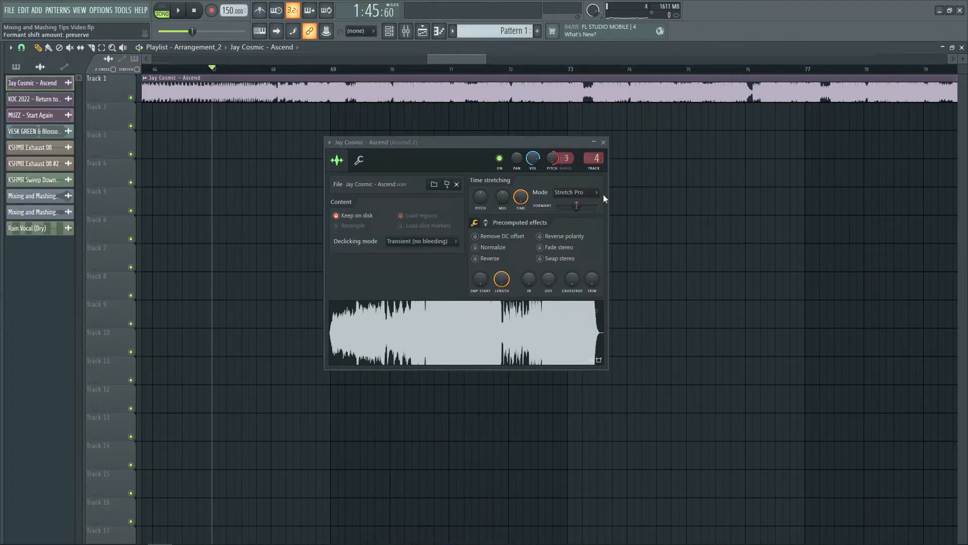
- Raise the Ascend clip's formant shift slightly and audition the full song in Stretch Pro mode
{"action": "left_click_drag", "start_coordinate": [576, 205], "coordinate": [582, 207]}
{"action": "key", "text": "space"}
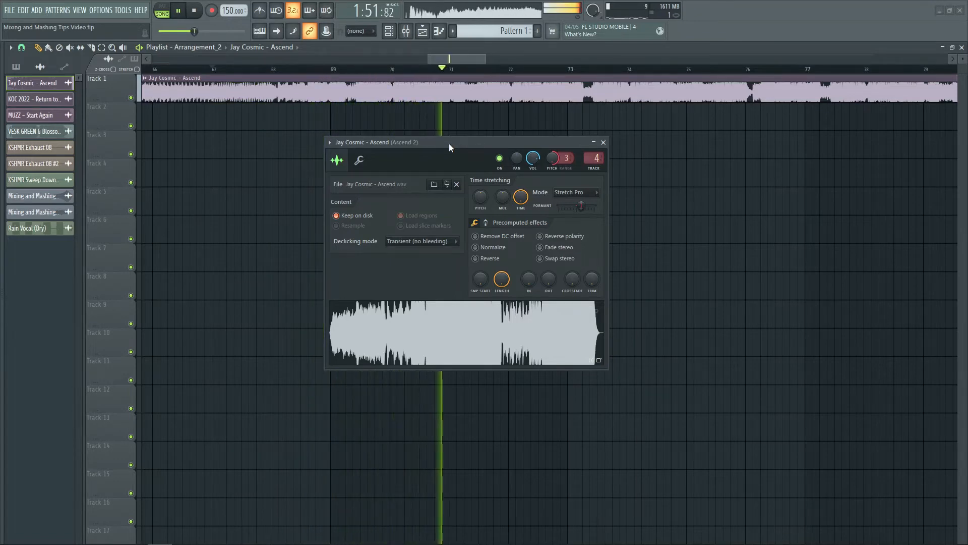
{"action": "key", "text": "space"}
- Reset the Ascend clip's formant shift and replay the passage for comparison
{"action": "right_click", "coordinate": [581, 205]}
{"action": "left_click", "coordinate": [593, 216]}
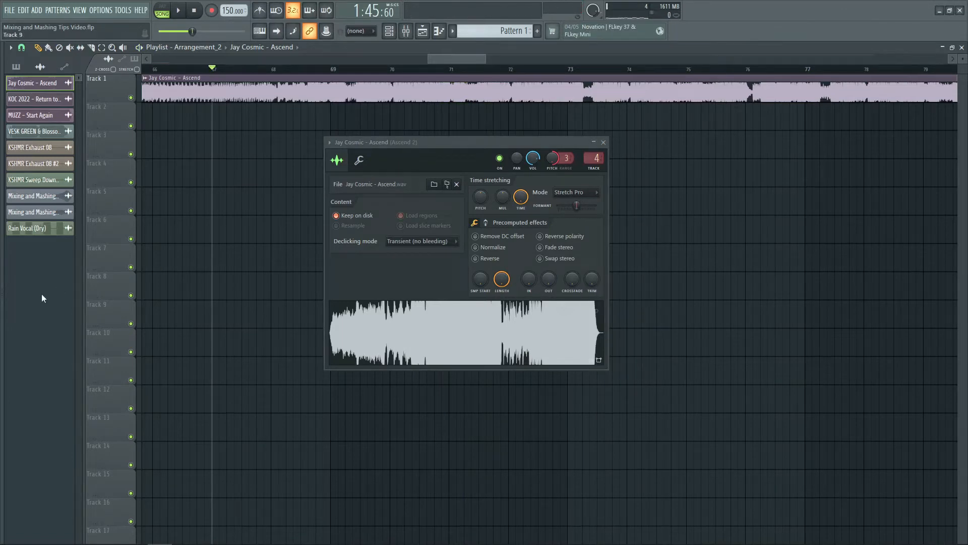
{"action": "key", "text": "space"}
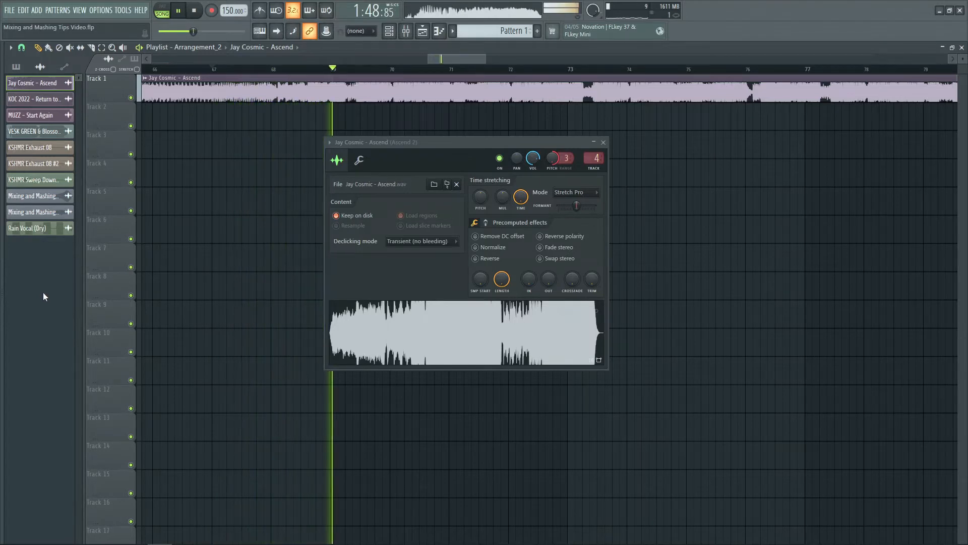
{"action": "key", "text": "space"}
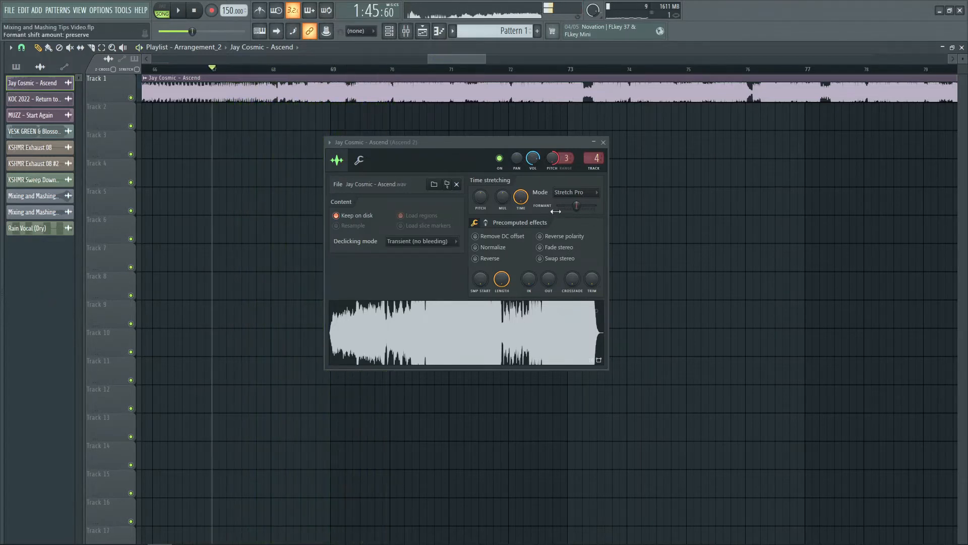
- Lower the Ascend clip's formant shift well below the default and audition the song
{"action": "left_click_drag", "start_coordinate": [577, 205], "coordinate": [566, 205]}
{"action": "mouse_move", "coordinate": [2, 282]}
{"action": "key", "text": "space"}
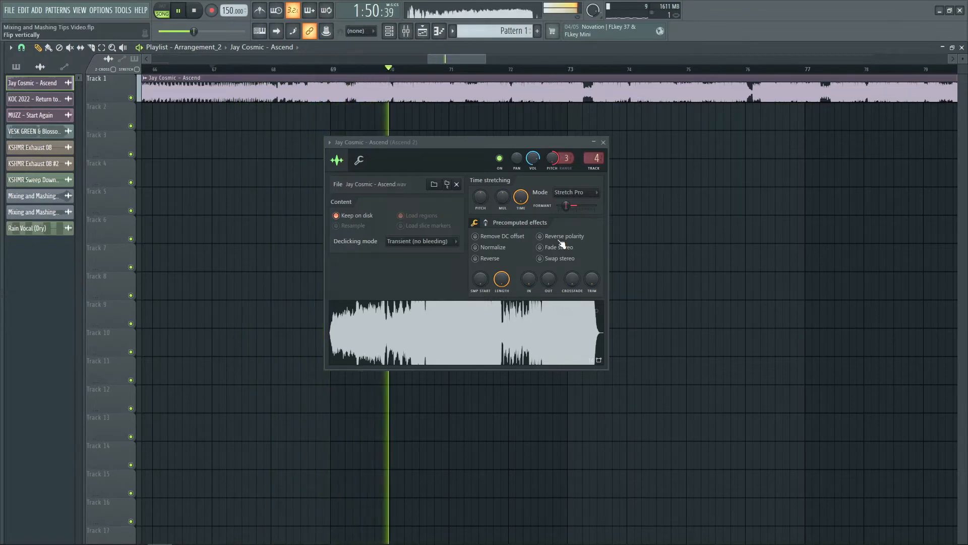
{"action": "key", "text": "space"}
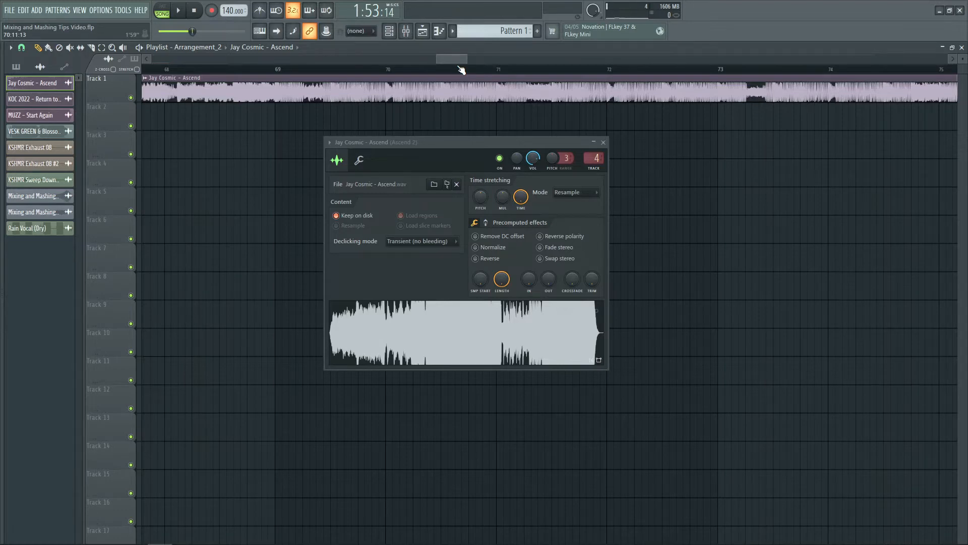
- Try Stretch mode on the Ascend clip, set it back to Resample mode and close its settings
{"action": "left_click_drag", "start_coordinate": [521, 195], "coordinate": [521, 252]}
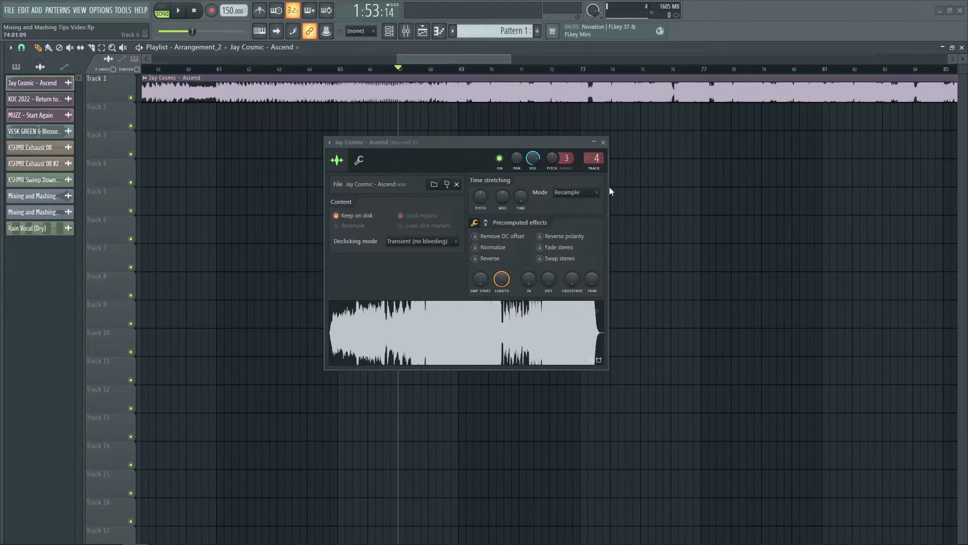
{"action": "left_click", "coordinate": [582, 192]}
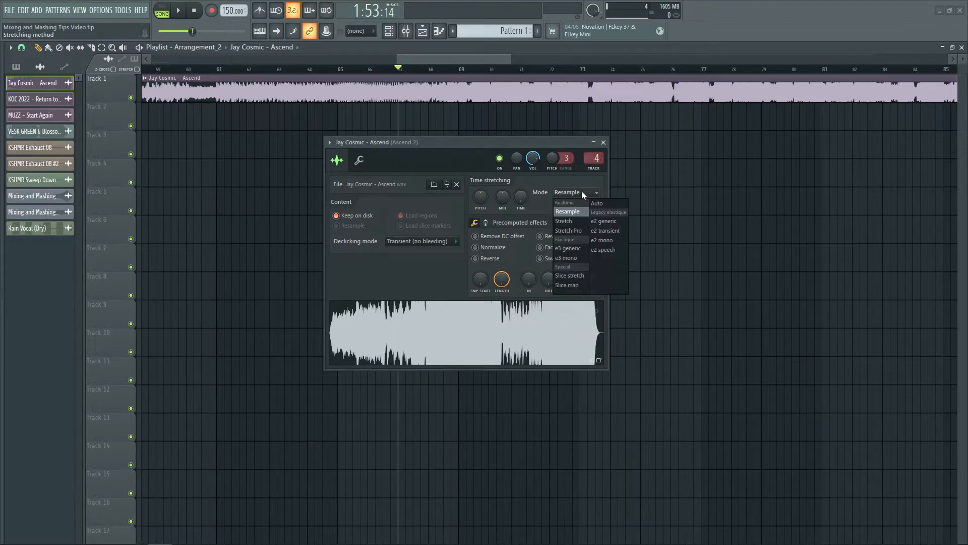
{"action": "left_click", "coordinate": [573, 223]}
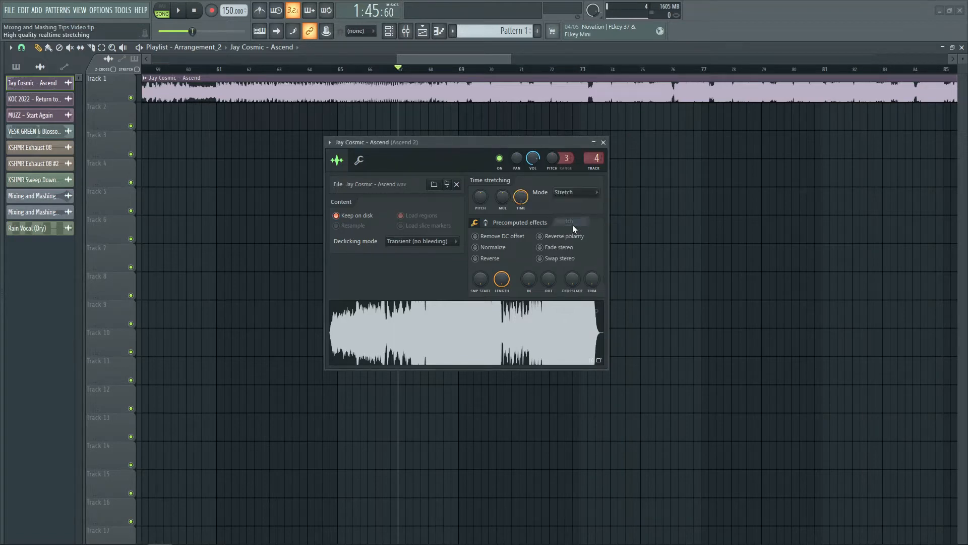
{"action": "left_click", "coordinate": [574, 192]}
{"action": "left_click", "coordinate": [566, 212]}
{"action": "left_click", "coordinate": [603, 143]}
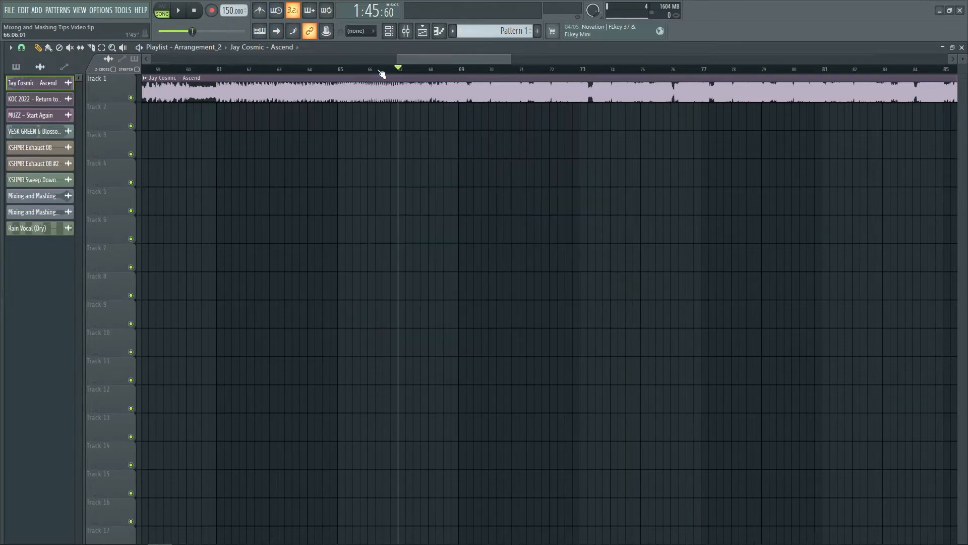
- Create a tempo automation clip spanning bars 61 to 69 of the playlist
{"action": "left_click_drag", "start_coordinate": [219, 71], "coordinate": [458, 70]}
{"action": "right_click", "coordinate": [229, 15]}
{"action": "key", "text": "c"}
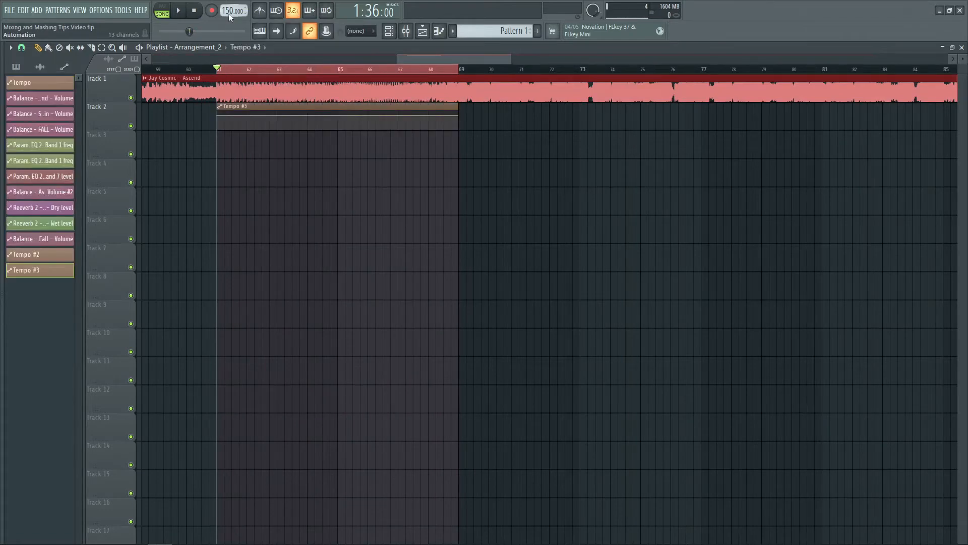
- Set the tempo to 170 BPM and copy that value to the end point of the tempo automation clip
{"action": "right_click", "coordinate": [229, 14]}
{"action": "type", "text": "t170"}
{"action": "key", "text": "Return"}
{"action": "right_click", "coordinate": [229, 14]}
{"action": "key", "text": "c"}
{"action": "right_click", "coordinate": [459, 115]}
{"action": "key", "text": "p"}
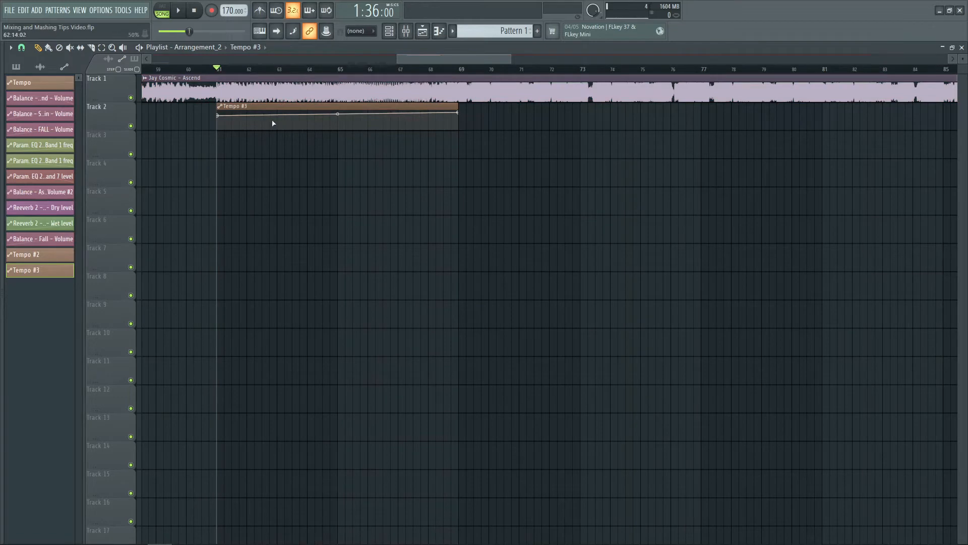
- Play the Ascend song from about bar 59.5 to hear Resample mode through the tempo ramp
{"action": "left_click", "coordinate": [175, 69]}
{"action": "scroll", "coordinate": [175, 69], "scroll_direction": "down", "scroll_amount": 1}
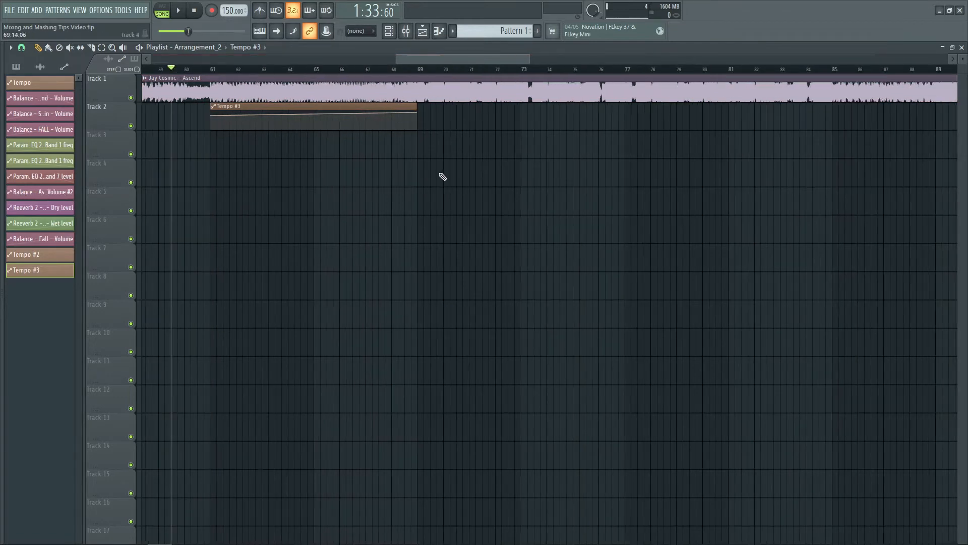
{"action": "key", "text": "space"}
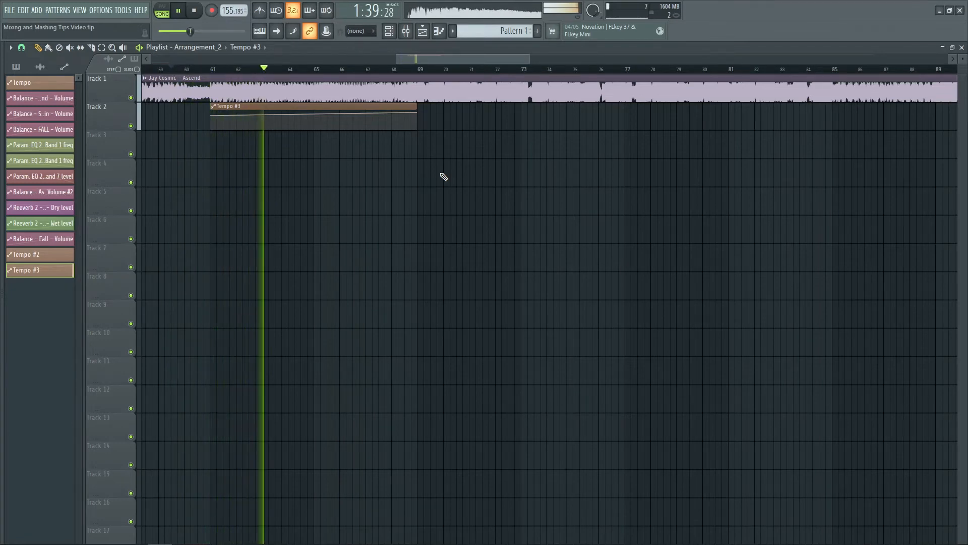
- Follow the Ascend playback in Resample mode through the tempo ramp to about bar 70, and stop it
{"action": "scroll", "coordinate": [413, 72], "scroll_direction": "up", "scroll_amount": 2}
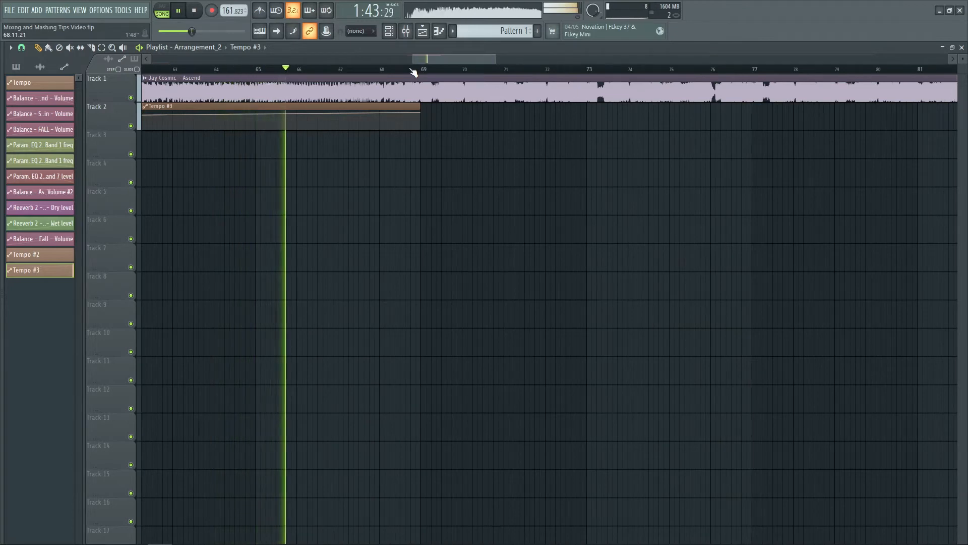
{"action": "scroll", "coordinate": [413, 72], "scroll_direction": "down", "scroll_amount": 1}
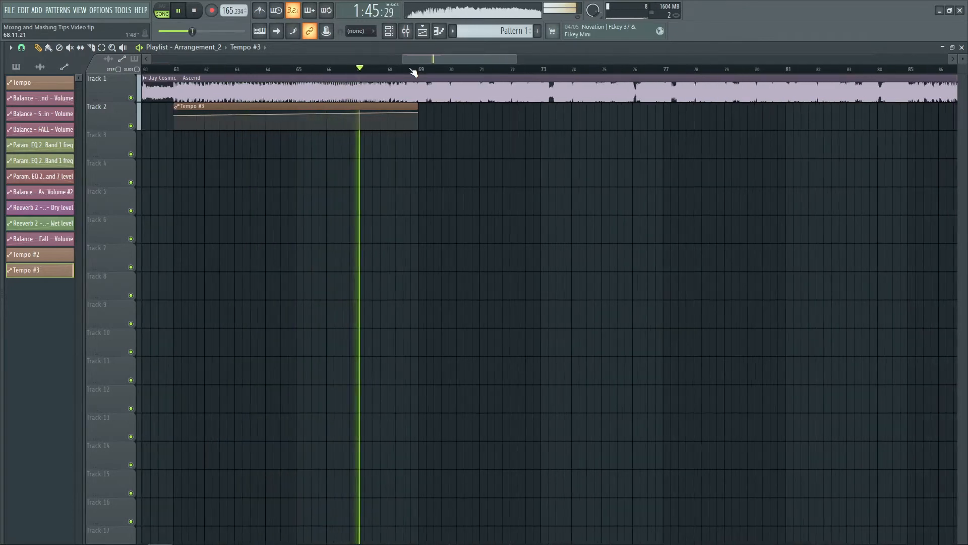
{"action": "scroll", "coordinate": [414, 72], "scroll_direction": "down", "scroll_amount": 1}
{"action": "scroll", "coordinate": [414, 72], "scroll_direction": "down", "scroll_amount": 1}
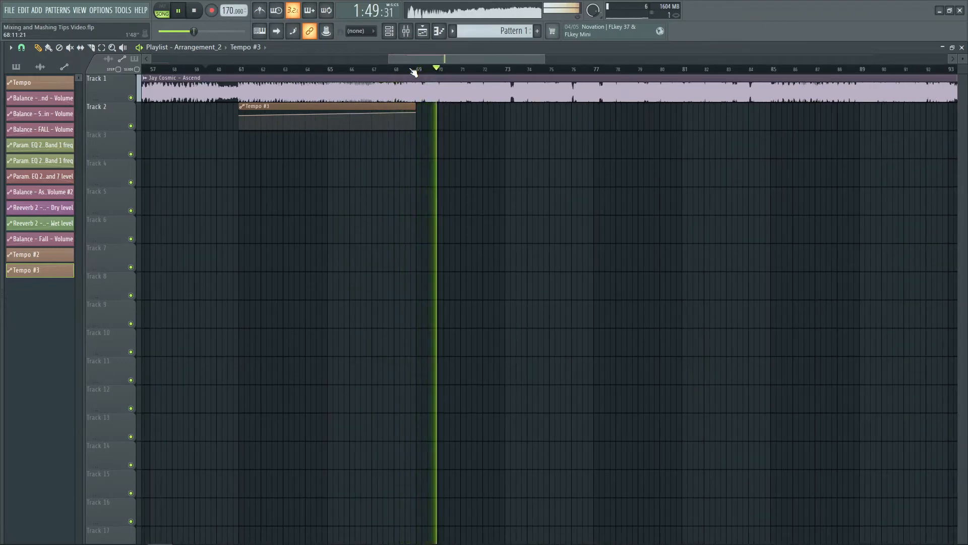
{"action": "key", "text": "space"}
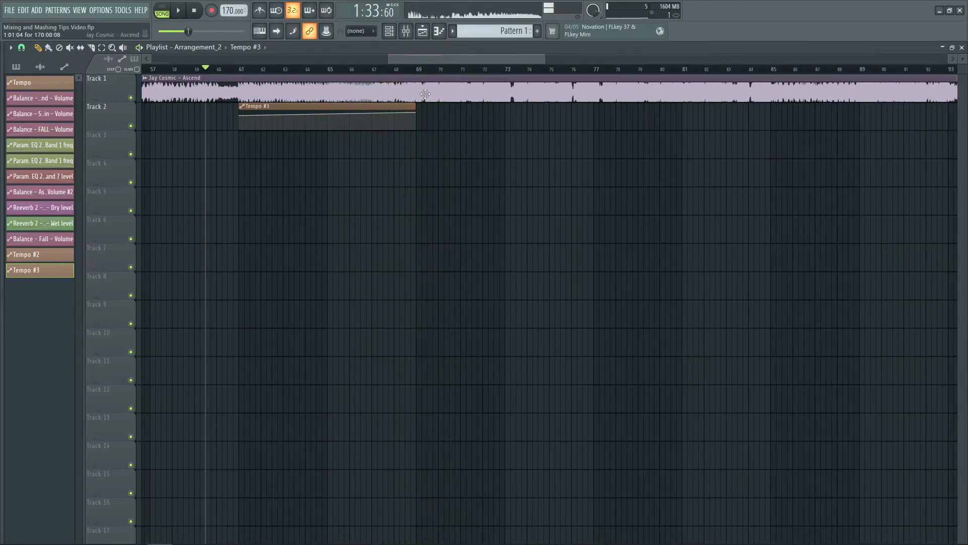
- Set the Ascend clip's time-stretching mode to Stretch and move the playhead to about bar 60.5
{"action": "double_click", "coordinate": [425, 94]}
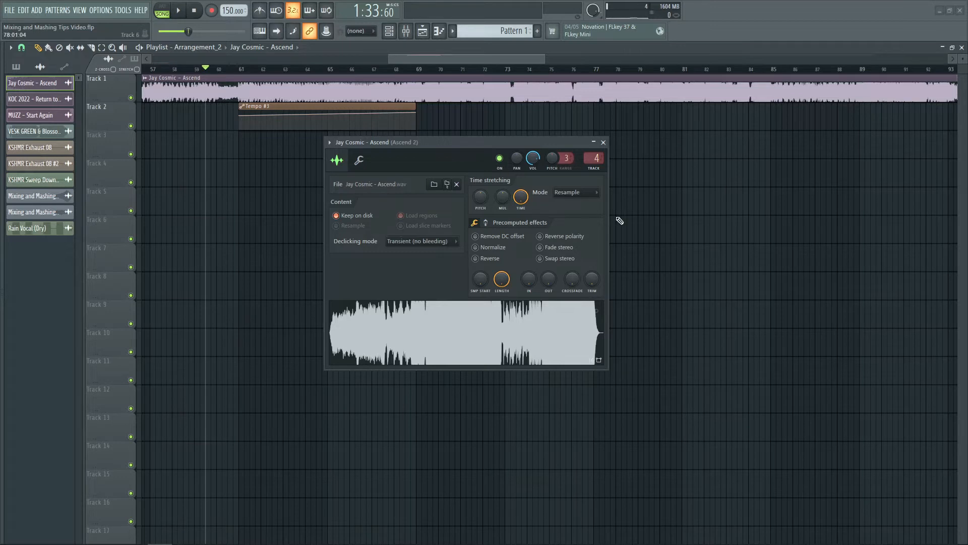
{"action": "left_click", "coordinate": [583, 192]}
{"action": "left_click", "coordinate": [465, 162]}
{"action": "left_click", "coordinate": [570, 196]}
{"action": "left_click", "coordinate": [566, 225]}
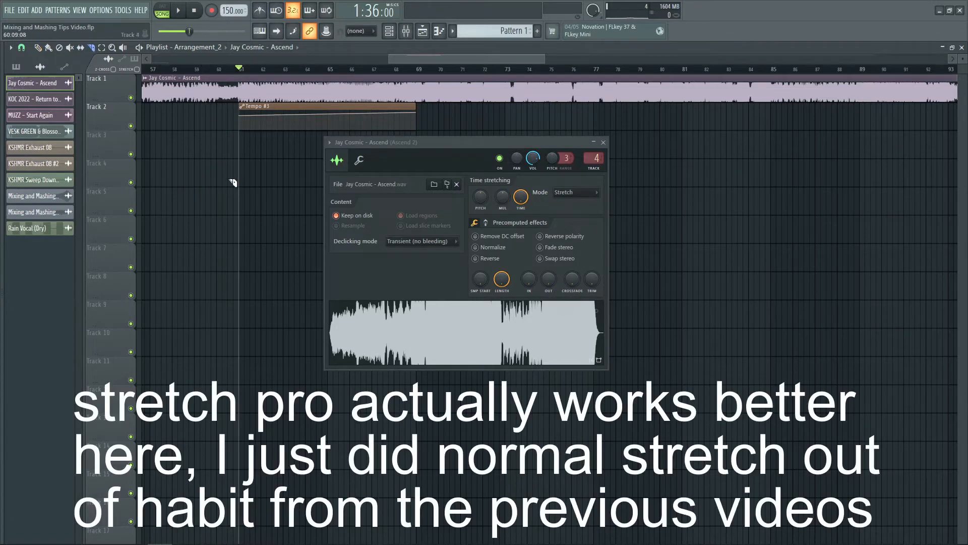
{"action": "left_click_drag", "start_coordinate": [238, 69], "coordinate": [212, 69]}
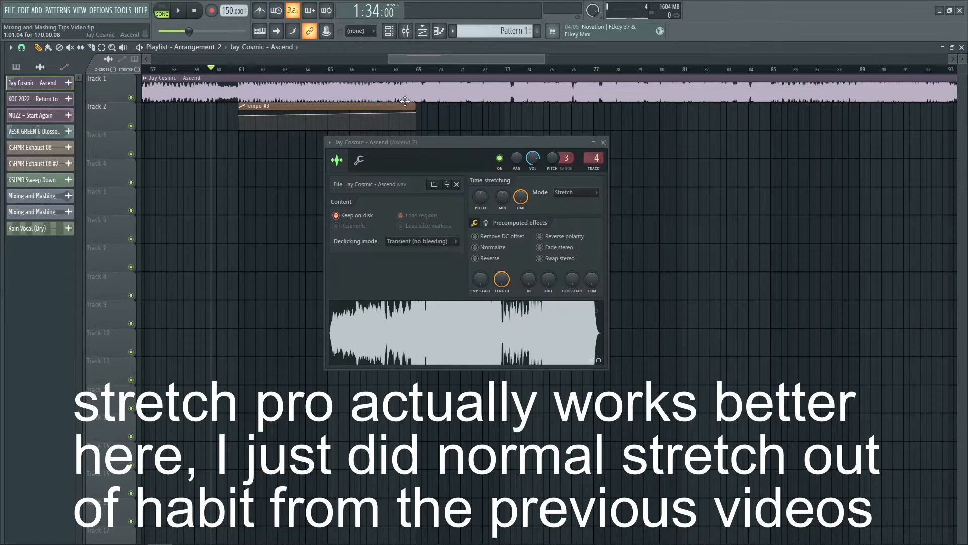
{"action": "left_click", "coordinate": [415, 71]}
{"action": "left_click_drag", "start_coordinate": [420, 73], "coordinate": [228, 70]}
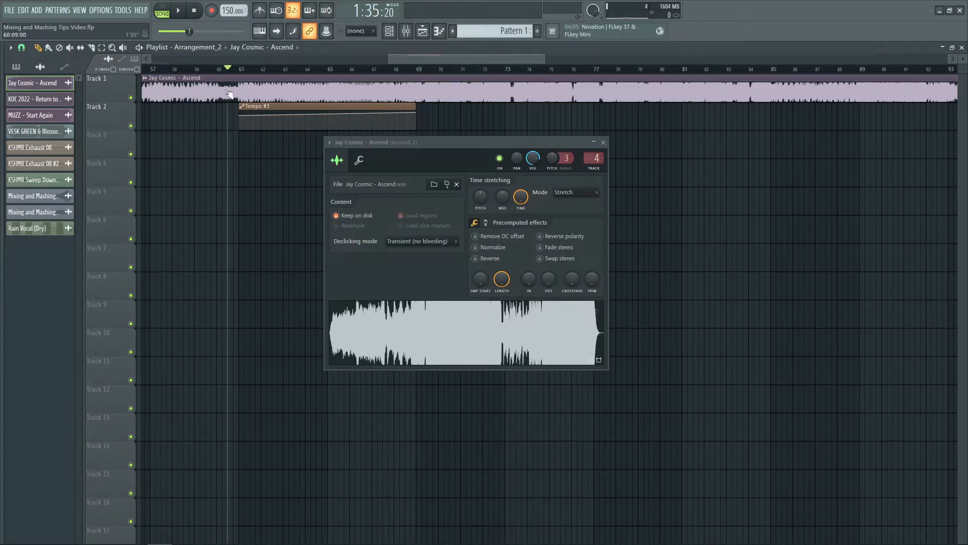
- Copy the 150 BPM tempo to the end point of the tempo automation clip and set the tempo to 140 BPM
{"action": "right_click", "coordinate": [225, 11]}
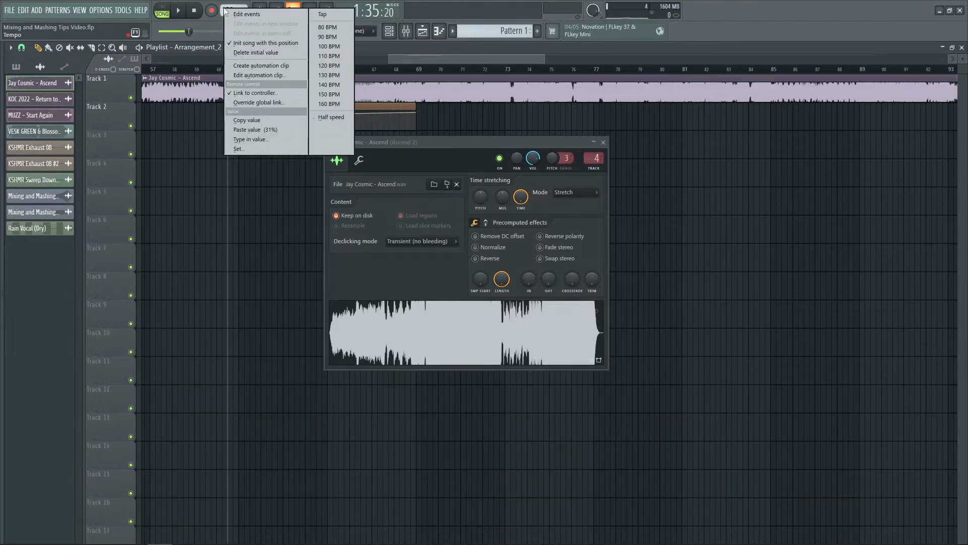
{"action": "left_click", "coordinate": [255, 120]}
{"action": "right_click", "coordinate": [416, 113]}
{"action": "left_click", "coordinate": [444, 283]}
{"action": "right_click", "coordinate": [227, 11]}
{"action": "left_click", "coordinate": [252, 142]}
{"action": "type", "text": "140"}
{"action": "key", "text": "Return"}
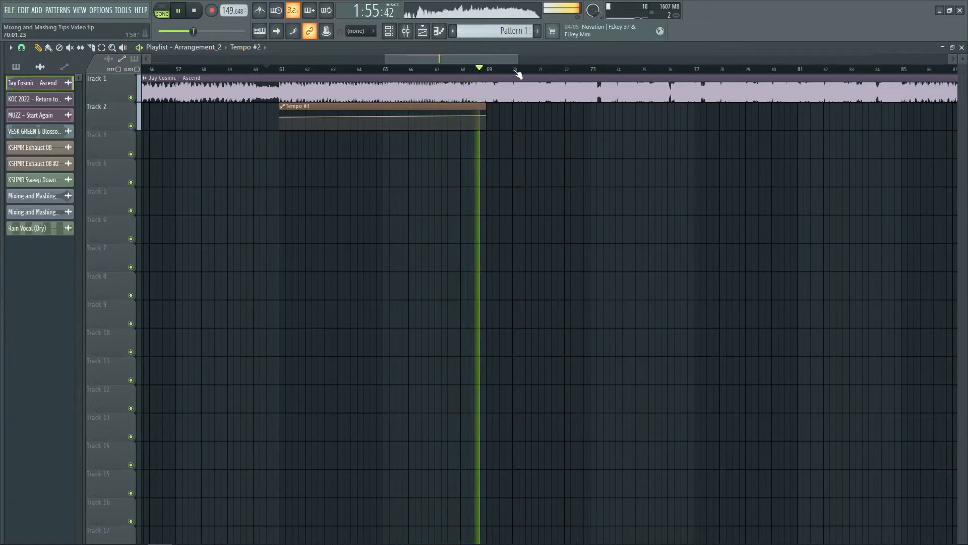
- Listen to the Ascend song in Stretch mode past the end of the tempo ramp at bar 69, and stop playback
{"action": "scroll", "coordinate": [519, 74], "scroll_direction": "up", "scroll_amount": 3}
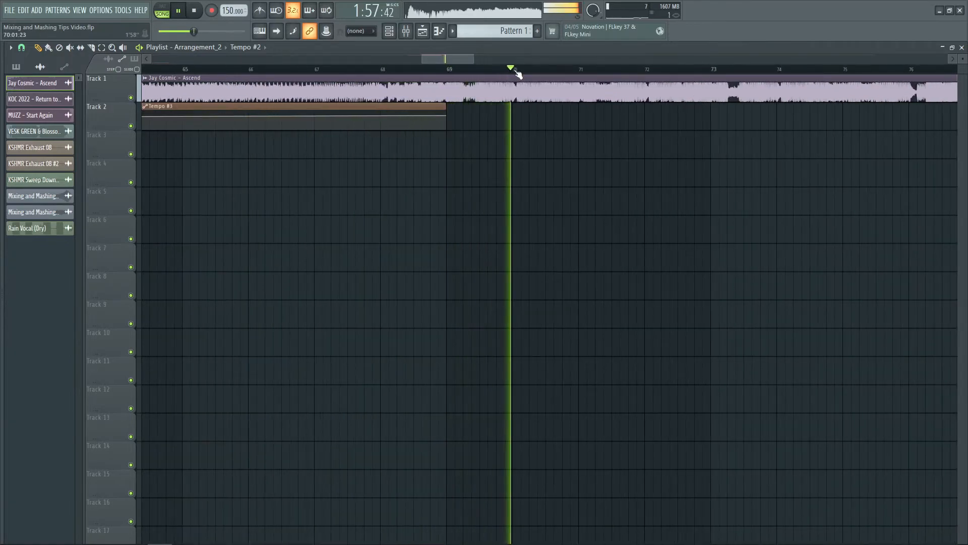
{"action": "scroll", "coordinate": [518, 74], "scroll_direction": "down", "scroll_amount": 3}
{"action": "key", "text": "space"}
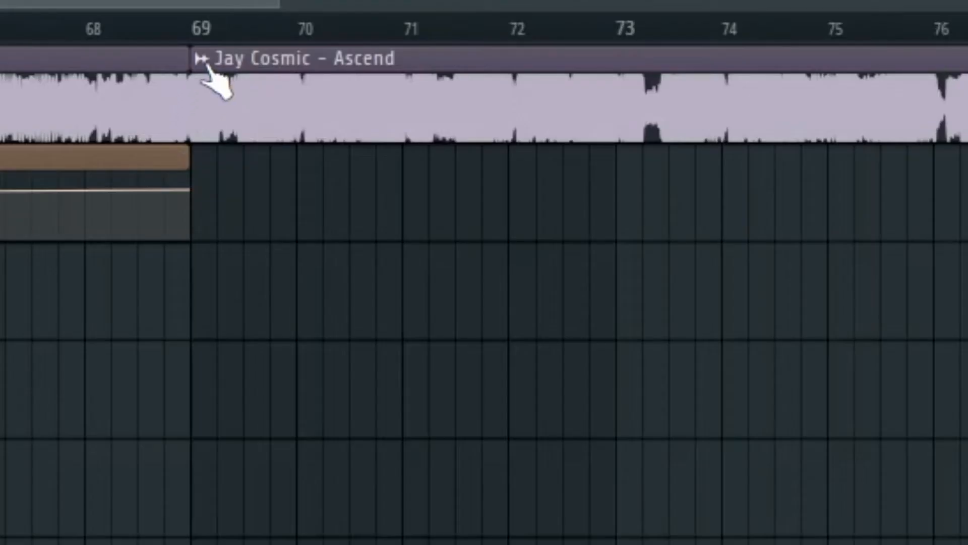
- Make the sliced Ascend clip at bar 69 unique and set it to Resample mode with its time stretch reset to 0:00:00
{"action": "right_click", "coordinate": [209, 76]}
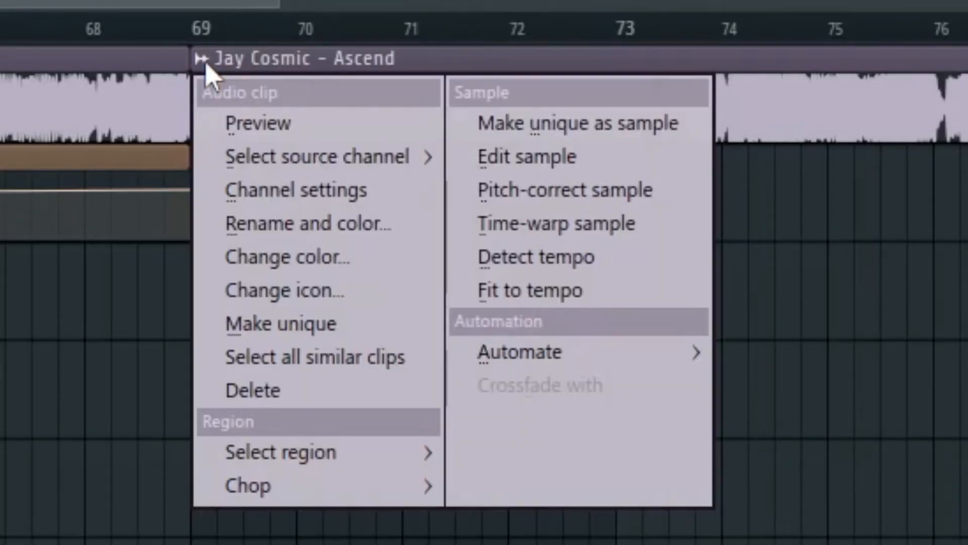
{"action": "key", "text": "m"}
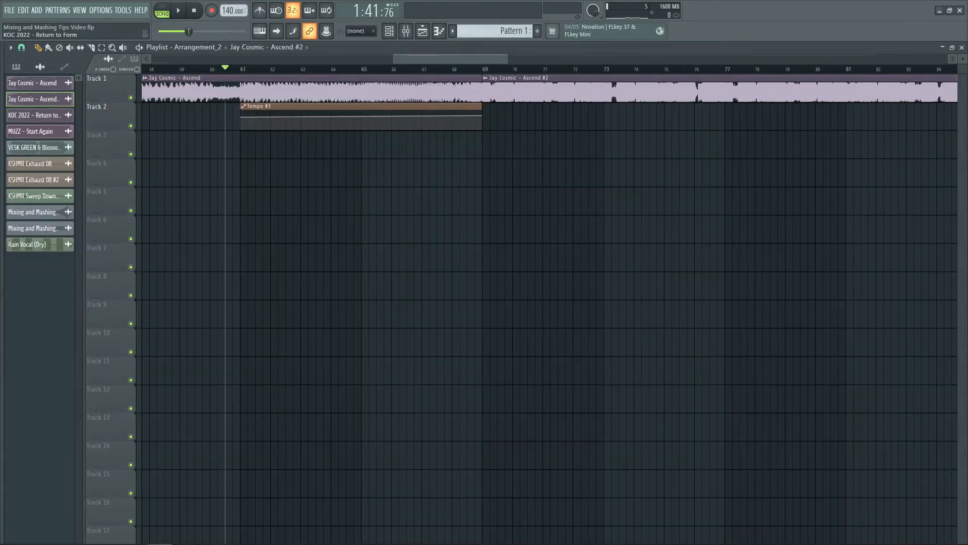
{"action": "left_click_drag", "start_coordinate": [486, 212], "coordinate": [488, 196]}
{"action": "left_click", "coordinate": [561, 253]}
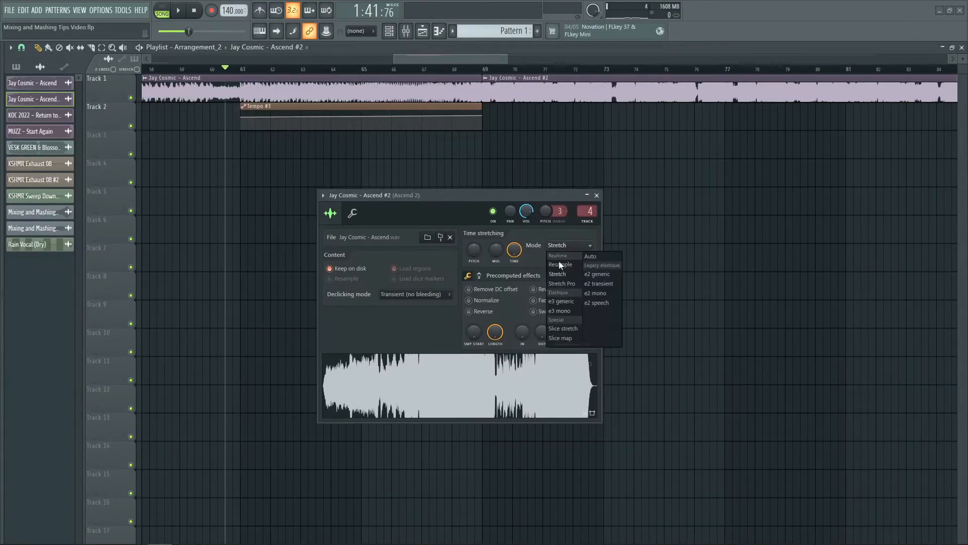
{"action": "left_click", "coordinate": [557, 266]}
{"action": "left_click_drag", "start_coordinate": [514, 250], "coordinate": [514, 279]}
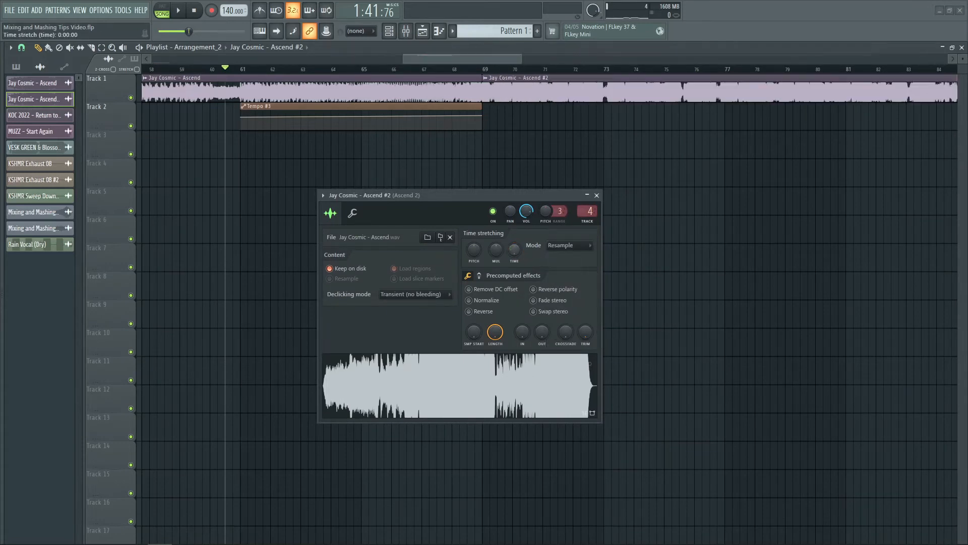
- Close the clip's settings and play from about bar 60.5 through the ramp and the clip change at bar 69
{"action": "left_click", "coordinate": [596, 196]}
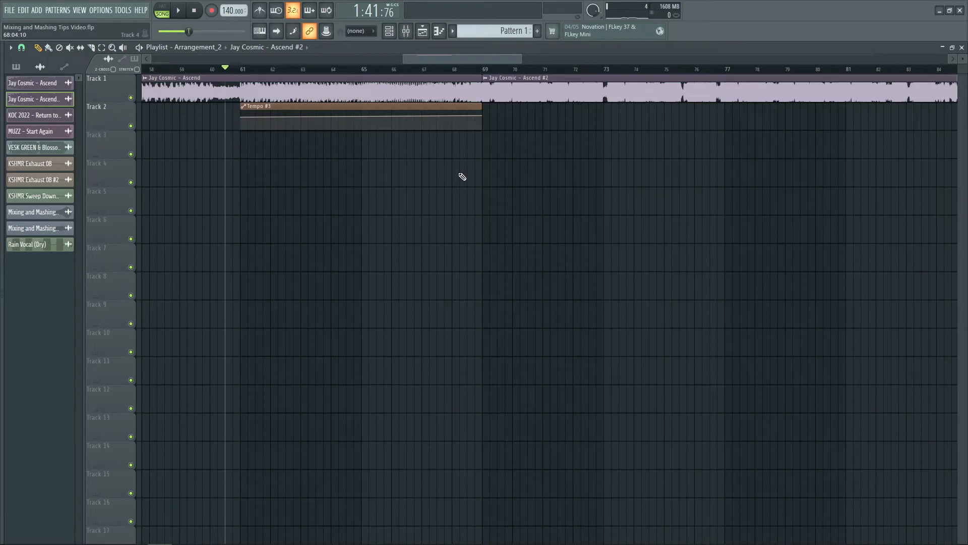
{"action": "key", "text": "space"}
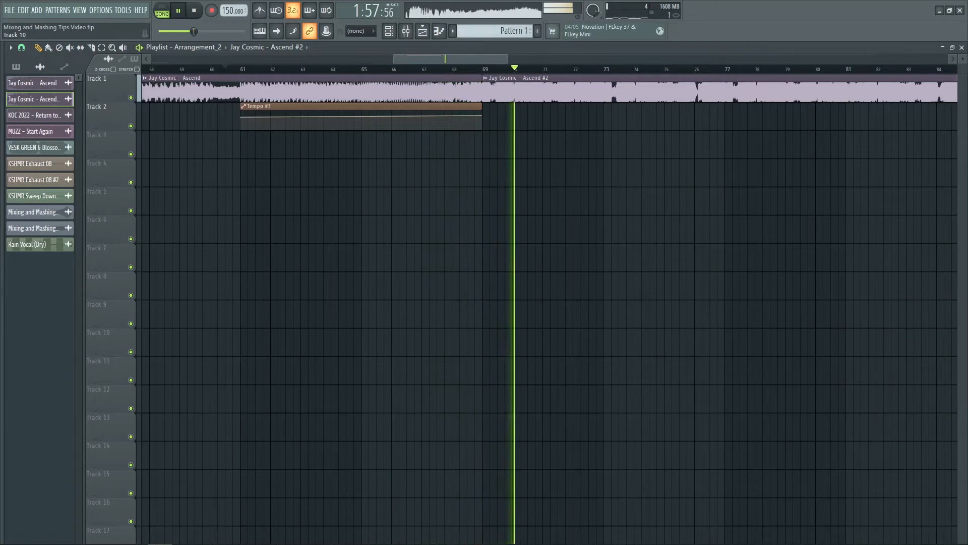
{"action": "key", "text": "space"}
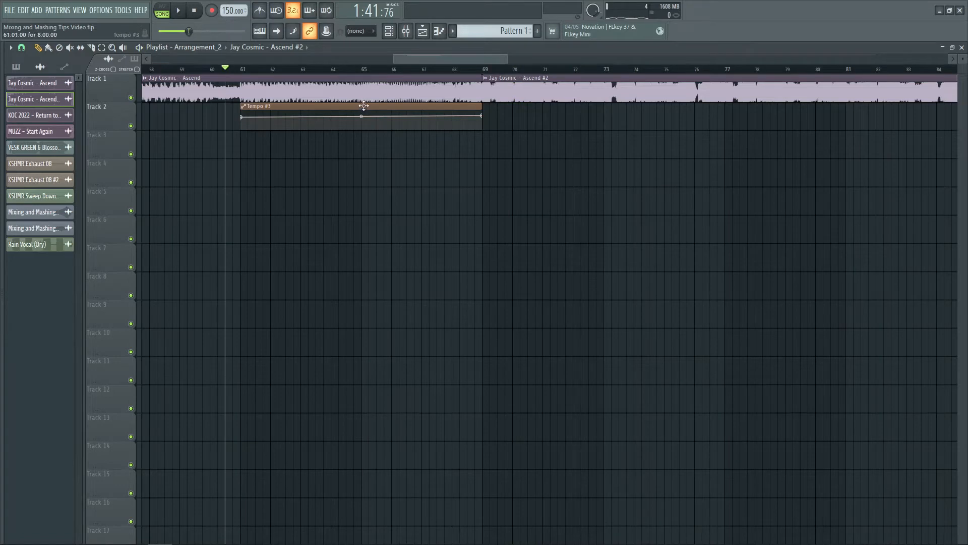
- Shorten the tempo automation clip to end at bar 65 and extend the second Ascend clip to start at bar 65
{"action": "left_click_drag", "start_coordinate": [484, 116], "coordinate": [362, 114]}
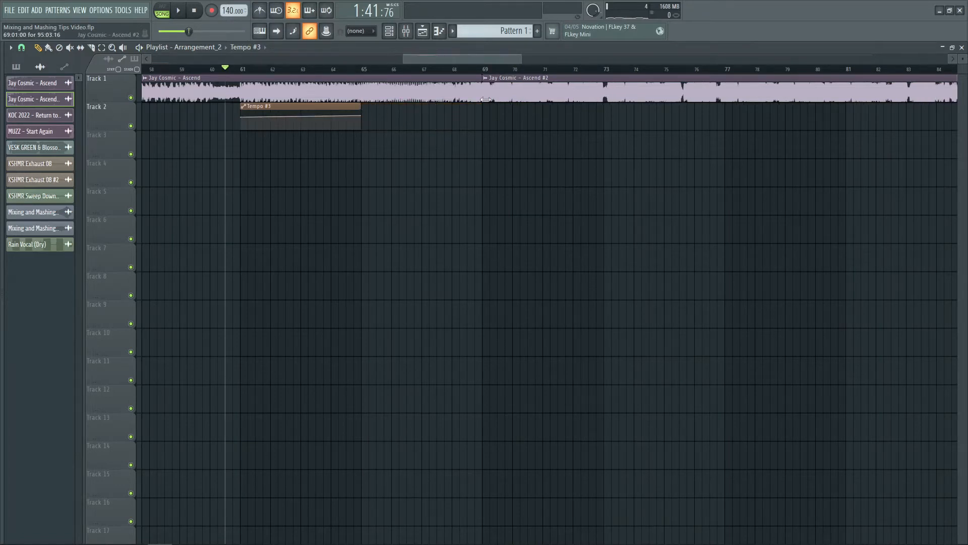
{"action": "left_click", "coordinate": [483, 69]}
{"action": "left_click_drag", "start_coordinate": [483, 86], "coordinate": [361, 92]}
- Play from about bar 60.5 to about bar 69 to hear the shortened tempo ramp and the earlier clip change
{"action": "left_click", "coordinate": [225, 70]}
{"action": "key", "text": "space"}
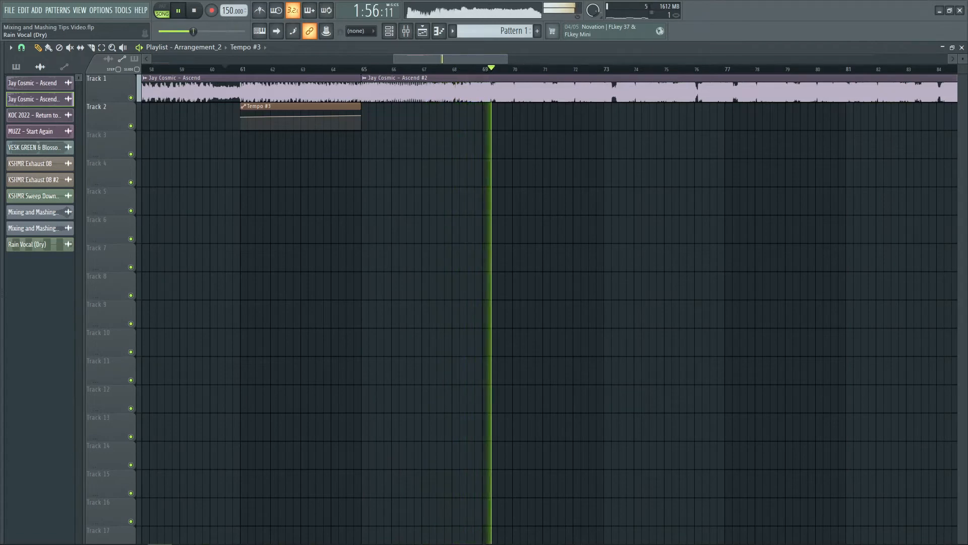
{"action": "key", "text": "space"}
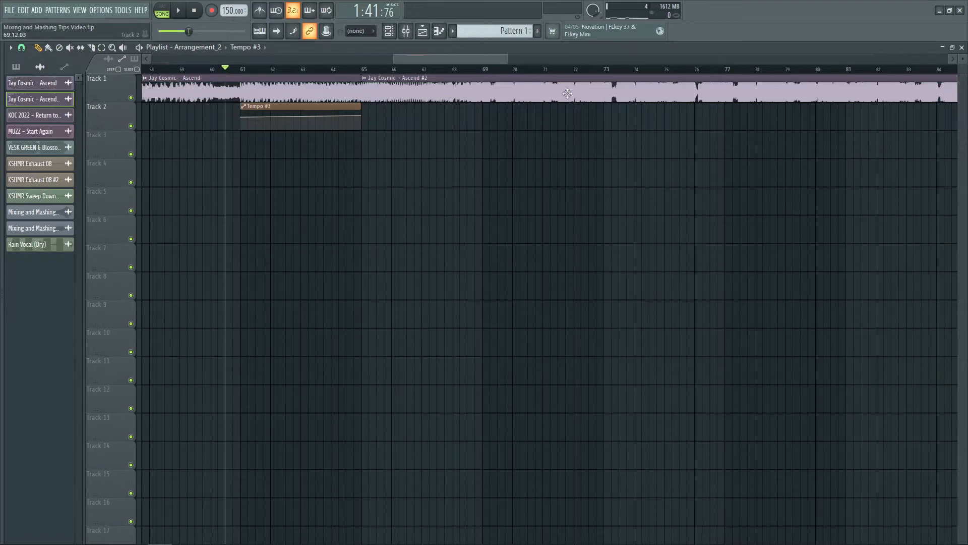
- Move the playhead to about bar 69 and delete the tempo automation clip from Track 2
{"action": "scroll", "coordinate": [517, 69], "scroll_direction": "up", "scroll_amount": 3}
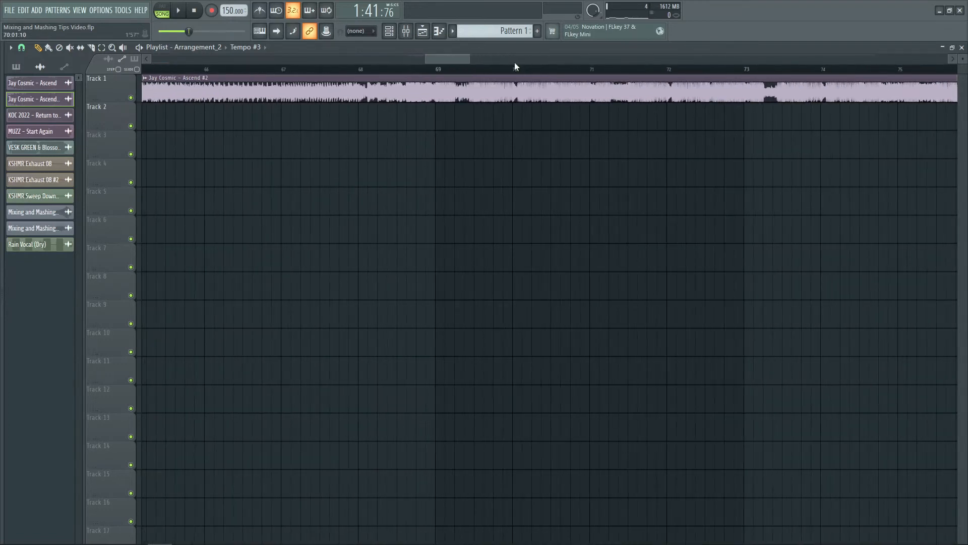
{"action": "left_click", "coordinate": [408, 69]}
{"action": "left_click", "coordinate": [439, 71]}
{"action": "scroll", "coordinate": [438, 71], "scroll_direction": "down", "scroll_amount": 4}
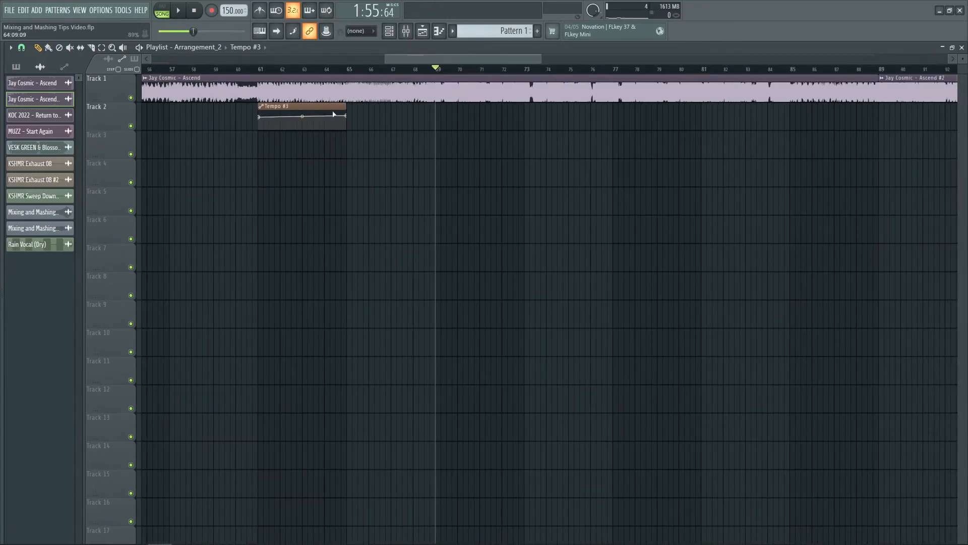
{"action": "right_click", "coordinate": [328, 108]}
- Play the Ascend song from about bar 69 past bar 72 at 140 BPM in Stretch mode, and stop it
{"action": "key", "text": "space"}
{"action": "scroll", "coordinate": [480, 71], "scroll_direction": "up", "scroll_amount": 4}
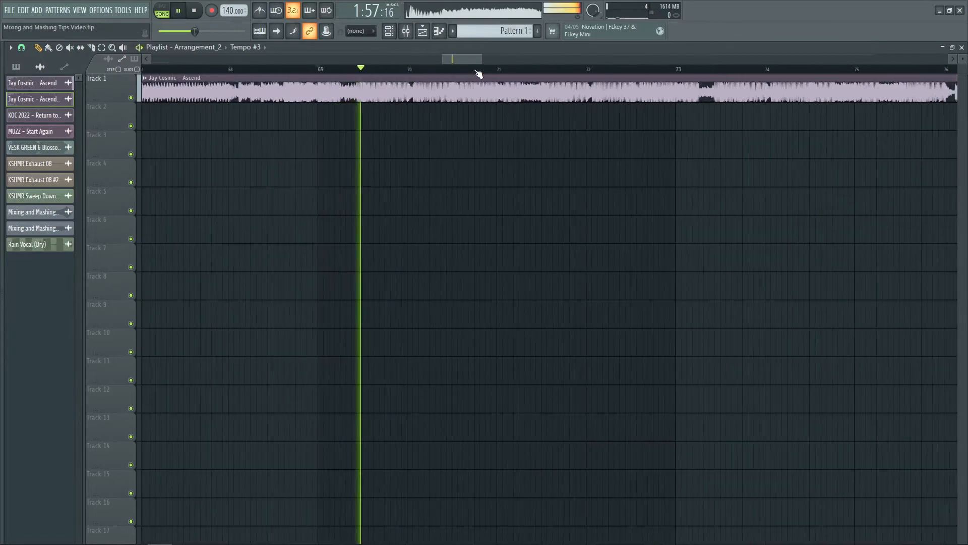
{"action": "scroll", "coordinate": [478, 74], "scroll_direction": "down", "scroll_amount": 1}
{"action": "scroll", "coordinate": [478, 74], "scroll_direction": "down", "scroll_amount": 1}
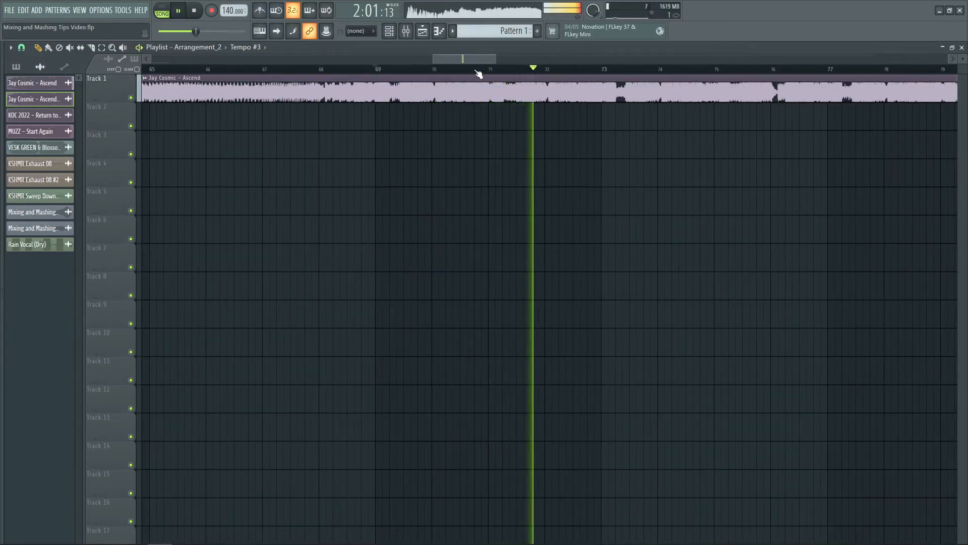
{"action": "scroll", "coordinate": [479, 74], "scroll_direction": "down", "scroll_amount": 1}
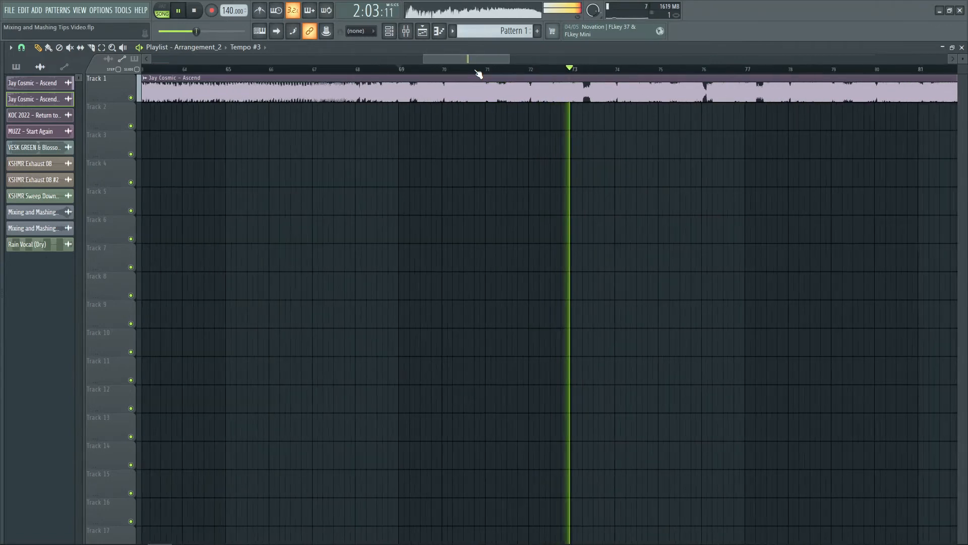
{"action": "key", "text": "space"}
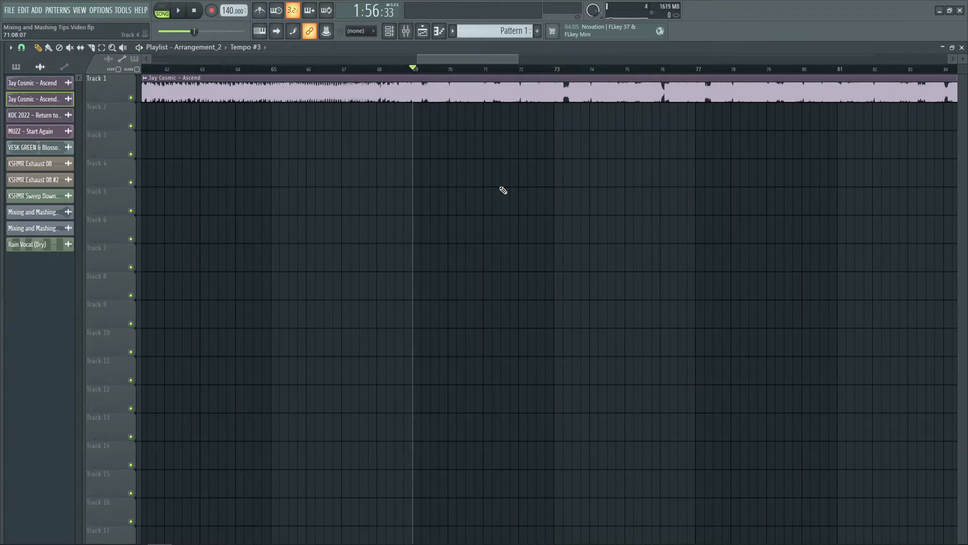
- Select a one-step time range at the start of bar 69 across the Ascend clip and the kick sample
{"action": "scroll", "coordinate": [433, 74], "scroll_direction": "up", "scroll_amount": 1}
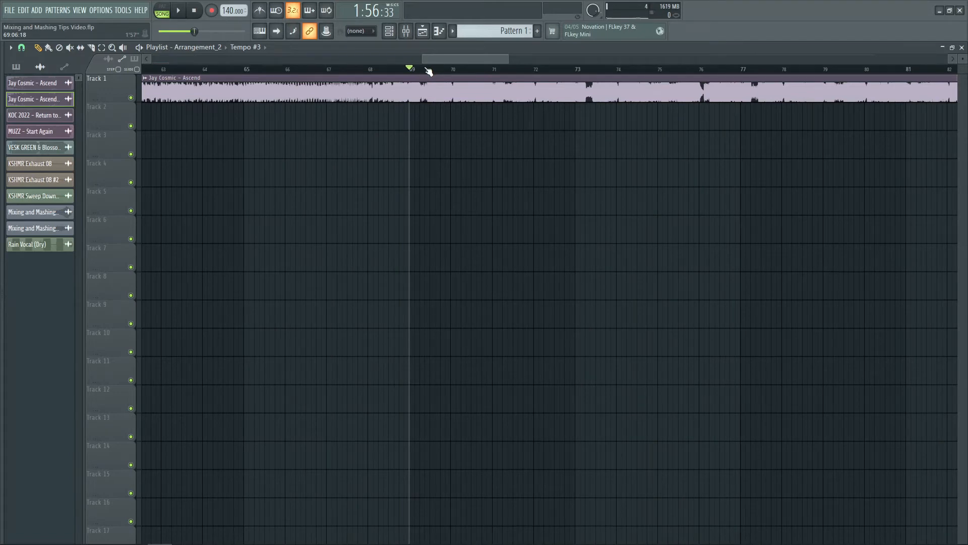
{"action": "scroll", "coordinate": [428, 71], "scroll_direction": "up", "scroll_amount": 1}
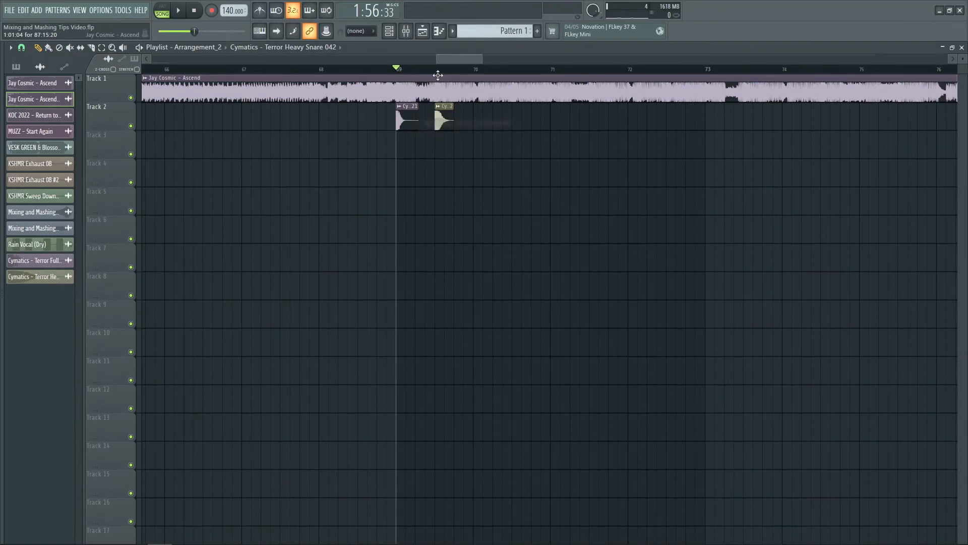
{"action": "scroll", "coordinate": [443, 74], "scroll_direction": "up", "scroll_amount": 4}
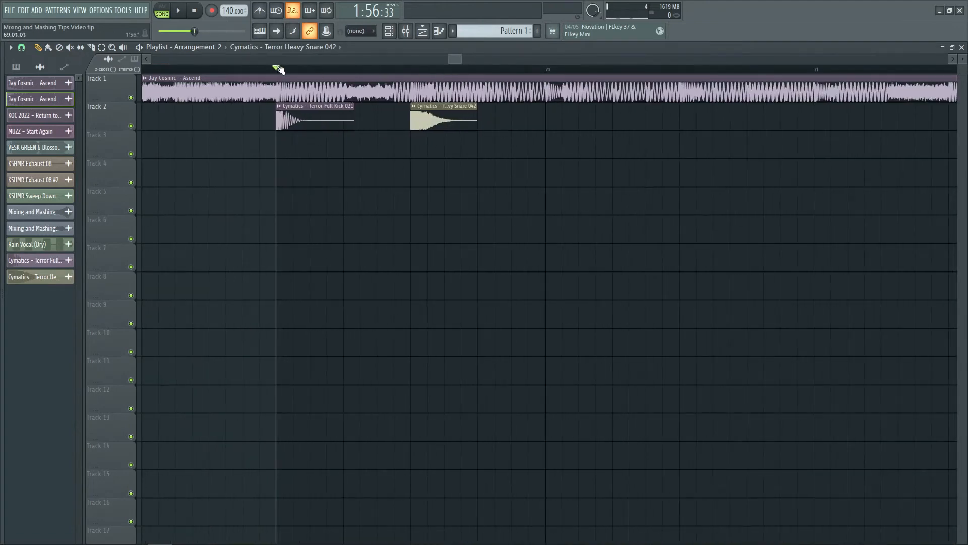
{"action": "left_click_drag", "start_coordinate": [287, 71], "coordinate": [298, 71]}
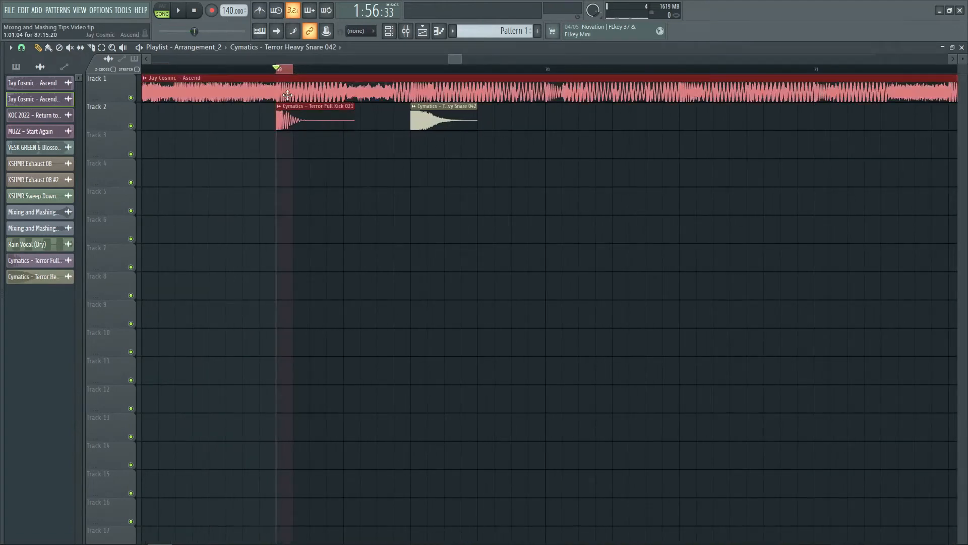
- Close the playlist and add Fruity Balance to the first effect slot of the Ascend 2 mixer track
{"action": "double_click", "coordinate": [286, 96]}
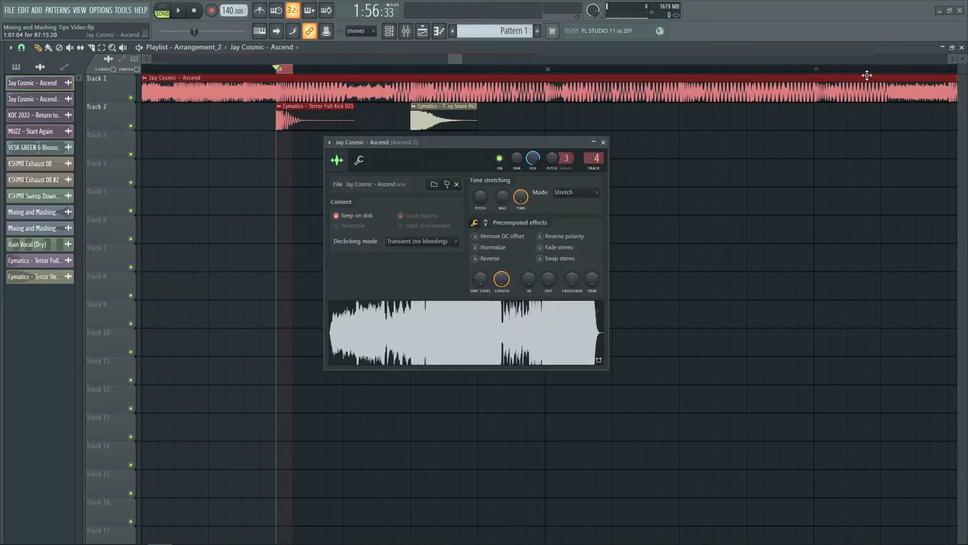
{"action": "left_click", "coordinate": [962, 48]}
{"action": "left_click", "coordinate": [901, 87]}
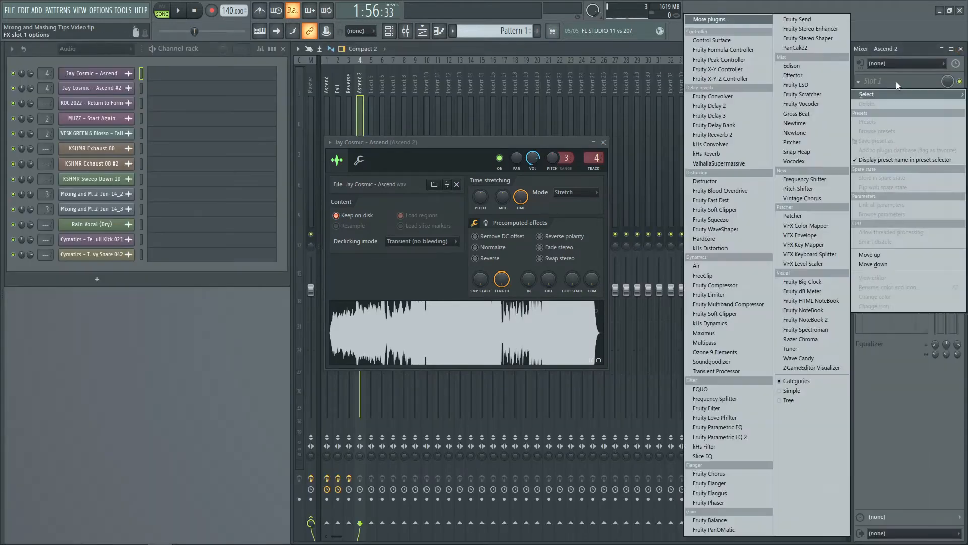
{"action": "left_click", "coordinate": [734, 520]}
{"action": "left_click", "coordinate": [603, 142]}
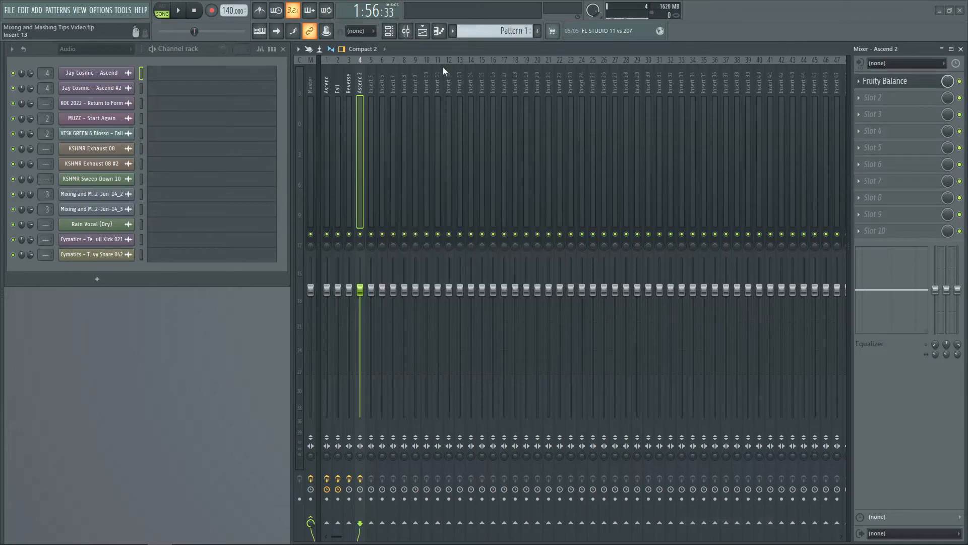
- Create an automation clip for the Fruity Balance volume on Track 3 at bar 69, close the plugin and clear the time selection
{"action": "left_click", "coordinate": [432, 30]}
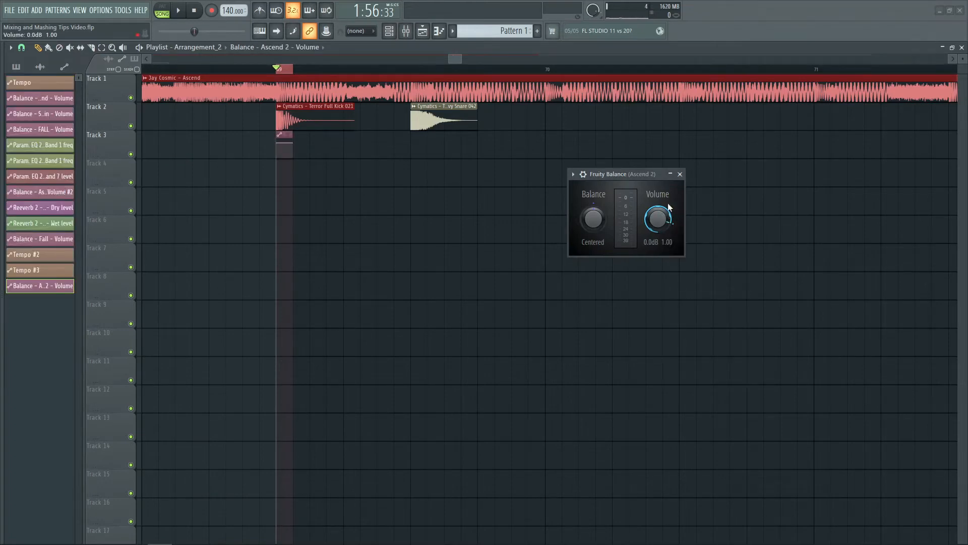
{"action": "left_click", "coordinate": [680, 174]}
{"action": "left_click", "coordinate": [291, 262]}
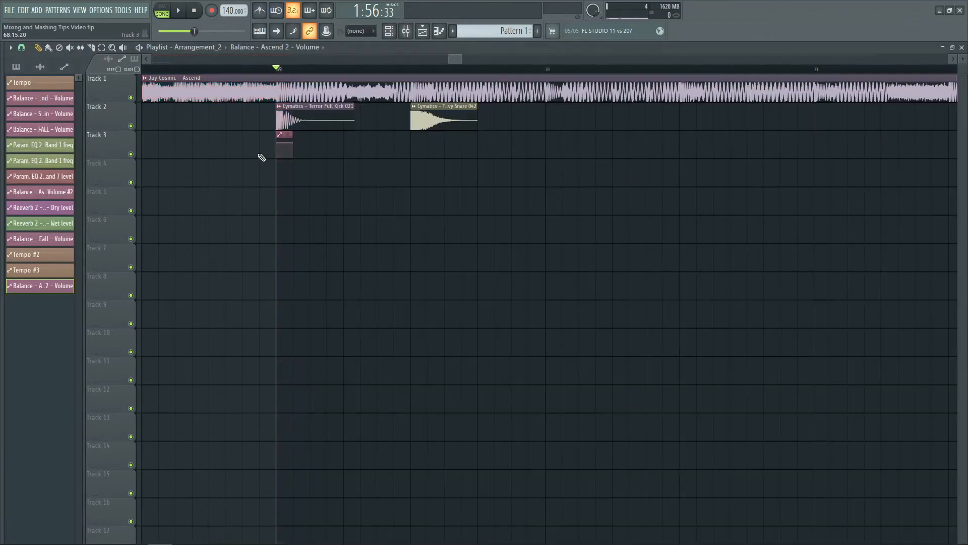
- Shape the volume automation clip into a rising ramp and place a copy of it under the snare on Track 3
{"action": "mouse_move", "coordinate": [277, 143]}
{"action": "left_mouse_down"}
{"action": "mouse_move", "coordinate": [276, 172]}
{"action": "mouse_move", "coordinate": [285, 155]}
{"action": "left_mouse_up"}
{"action": "left_click", "coordinate": [412, 147]}
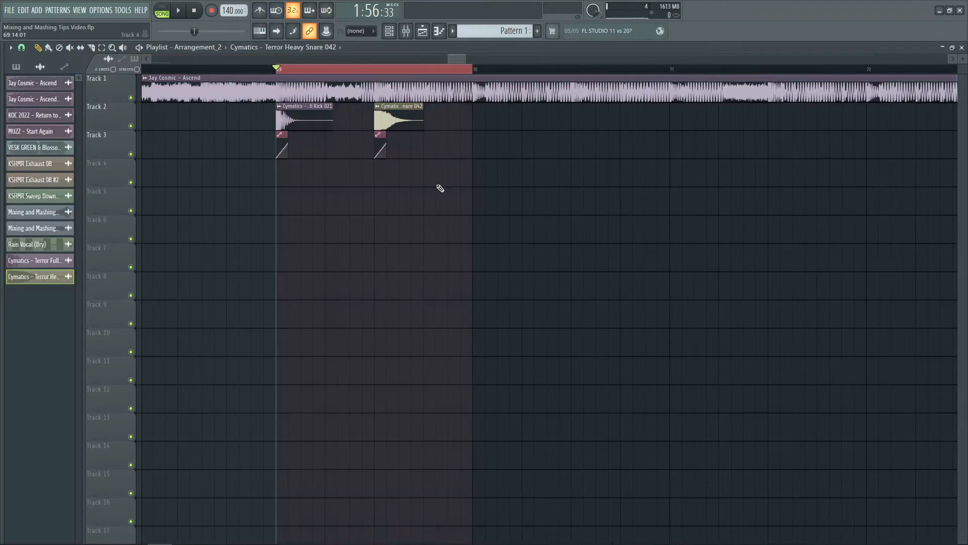
{"action": "key", "text": "ctrl+d"}
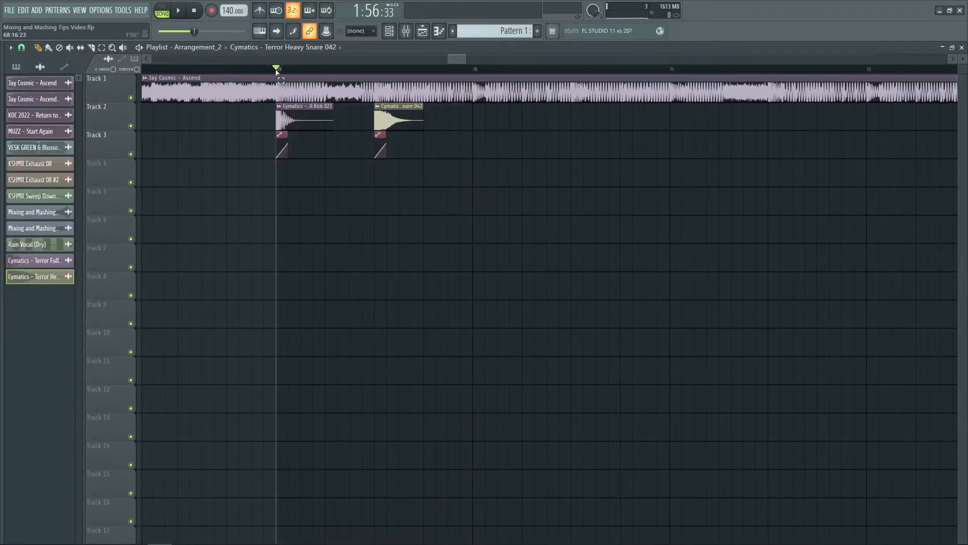
- Select only bar 69's kick, snare and volume ramp clips and repeat them every bar through bar 84
{"action": "left_click_drag", "start_coordinate": [279, 73], "coordinate": [473, 71]}
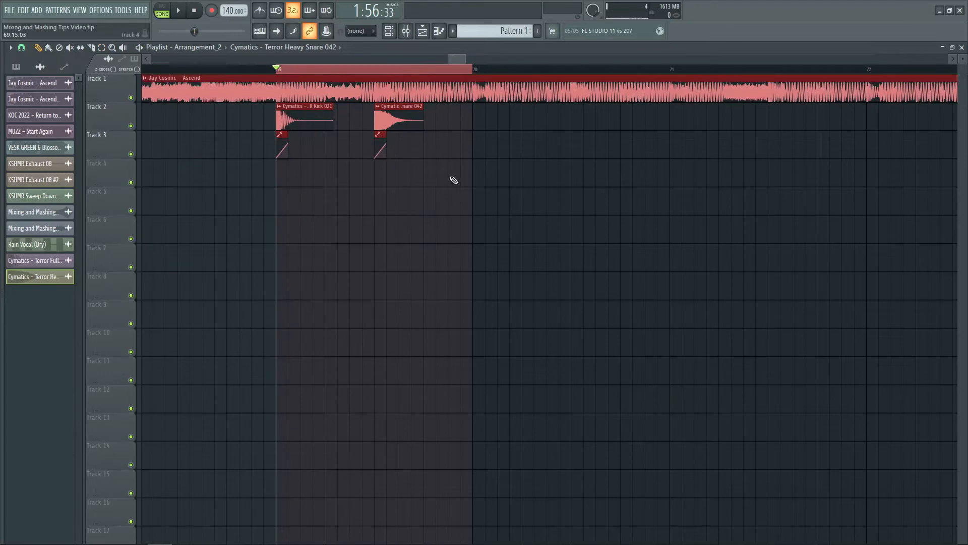
{"action": "key", "text": "ctrl+d"}
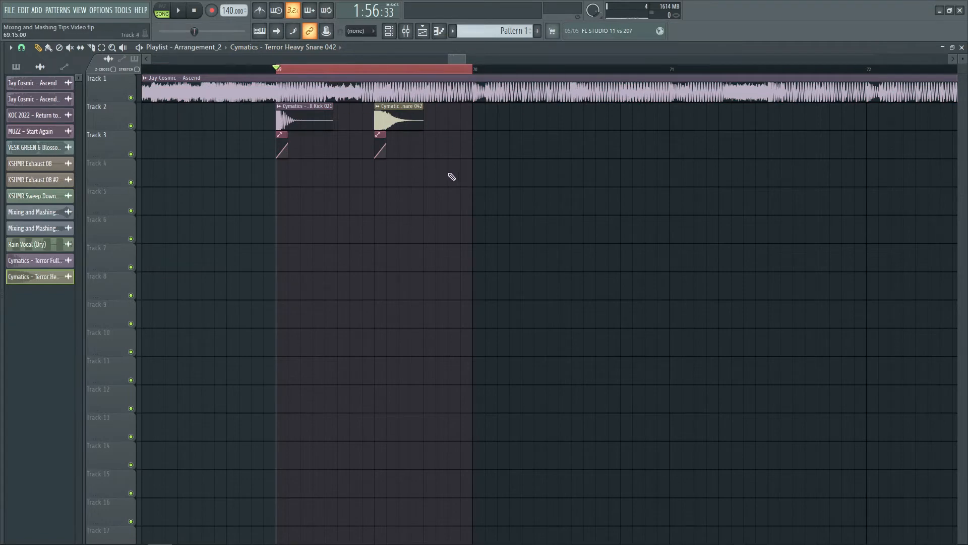
{"action": "key", "text": "e"}
{"action": "left_click_drag", "start_coordinate": [532, 244], "coordinate": [255, 128]}
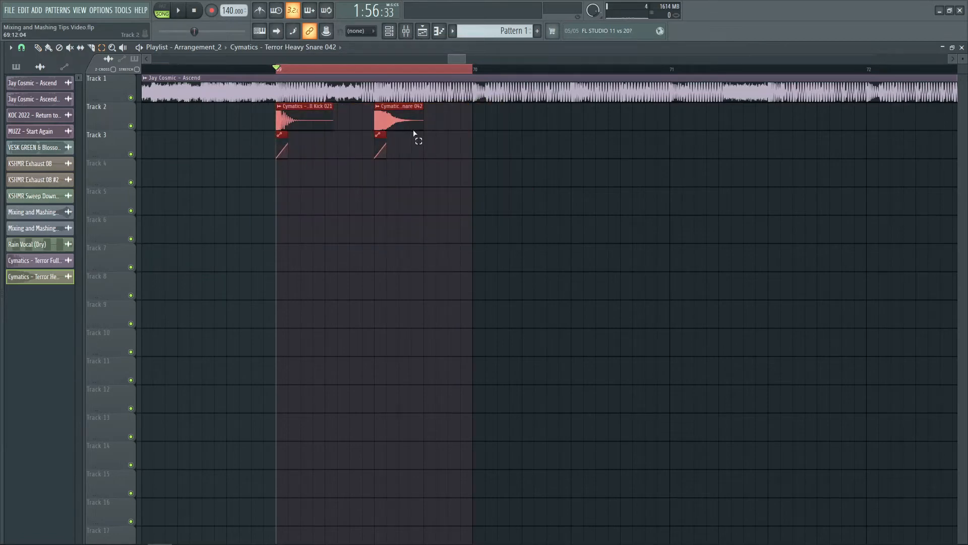
{"action": "key", "text": "ctrl+b"}
{"action": "key", "text": "ctrl+b"}
{"action": "key", "text": "ctrl+b"}
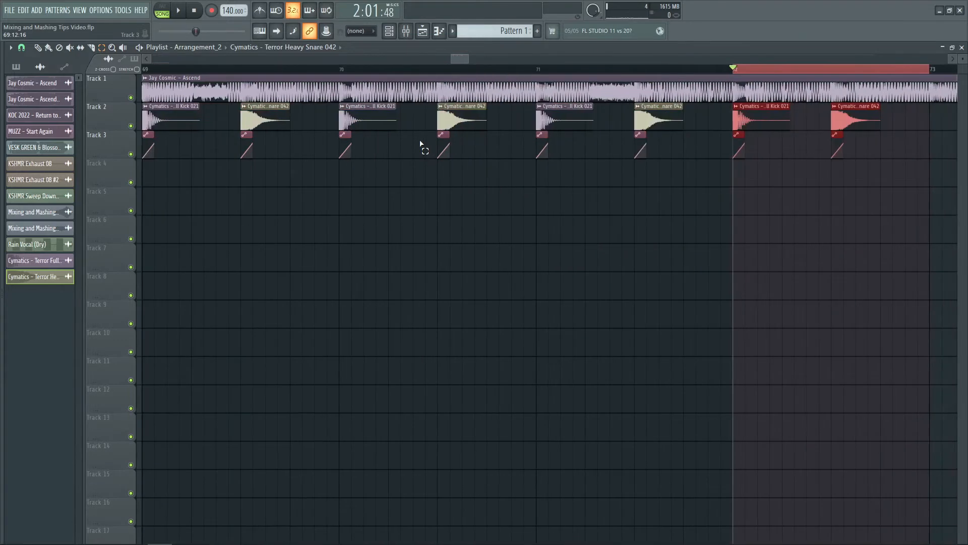
{"action": "key", "text": "ctrl+b"}
{"action": "key", "text": "ctrl+b"}
{"action": "key", "text": "ctrl+b"}
{"action": "key", "text": "ctrl+b"}
{"action": "key", "text": "ctrl+b"}
{"action": "key", "text": "ctrl+b"}
{"action": "key", "text": "ctrl+b"}
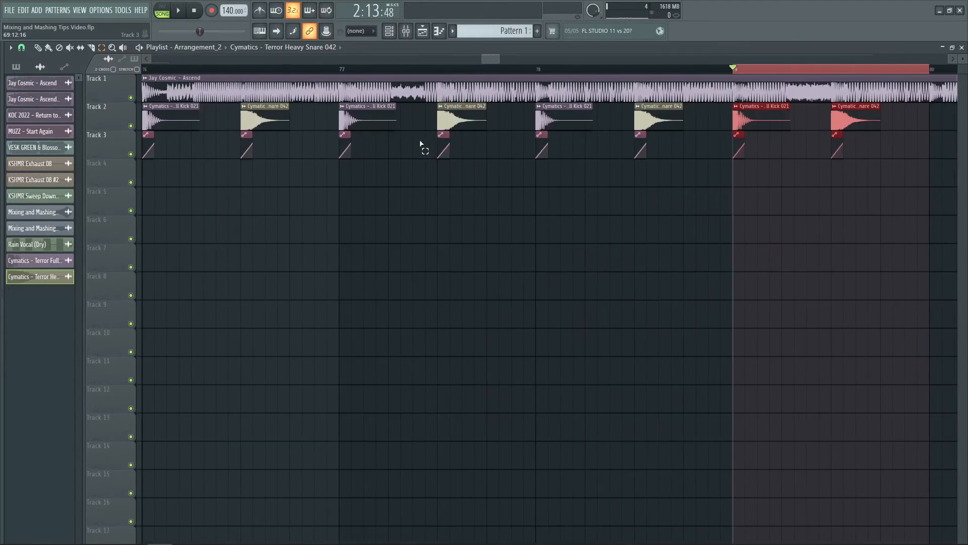
{"action": "scroll", "coordinate": [457, 75], "scroll_direction": "down", "scroll_amount": 3}
{"action": "scroll", "coordinate": [456, 75], "scroll_direction": "down", "scroll_amount": 2}
{"action": "key", "text": "ctrl+b"}
{"action": "key", "text": "ctrl+b"}
{"action": "key", "text": "ctrl+b"}
{"action": "key", "text": "ctrl+b"}
{"action": "key", "text": "ctrl+b"}
{"action": "key", "text": "ctrl+d"}
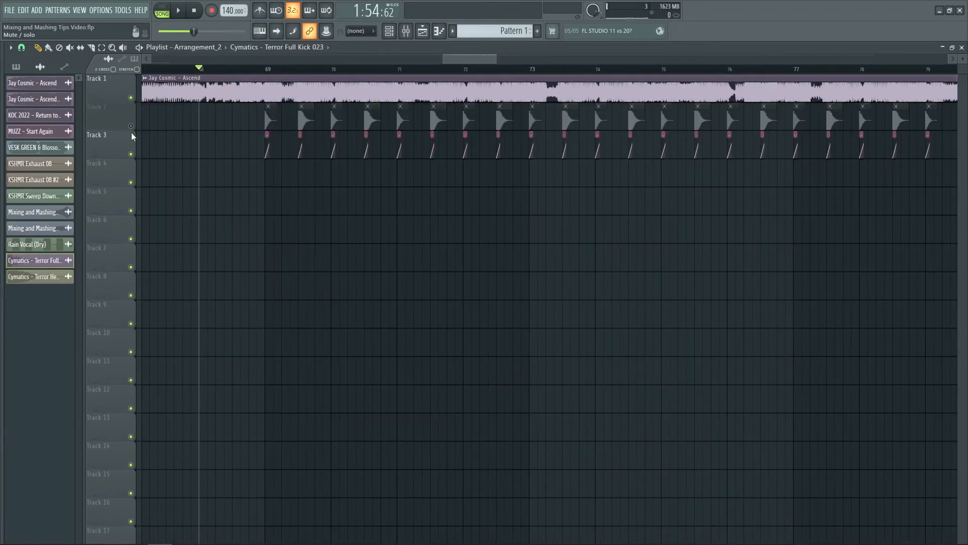
- Mute Tracks 2 and 3, play the Ascend song alone around bar 69, and stop it
{"action": "left_click", "coordinate": [131, 154]}
{"action": "key", "text": "space"}
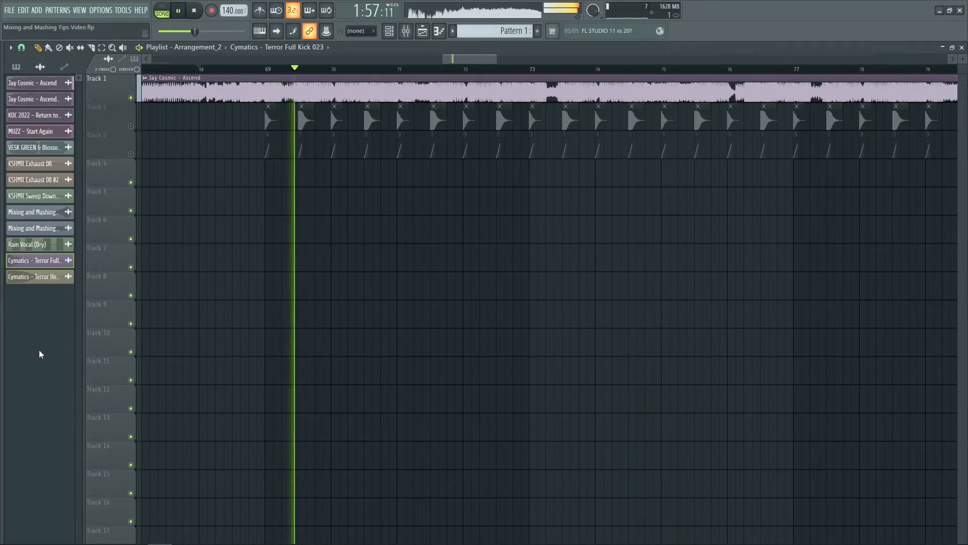
{"action": "key", "text": "space"}
- Unmute Tracks 2 and 3 and play the song with drums and volume ducking past bar 72
{"action": "left_click", "coordinate": [130, 153]}
{"action": "left_click", "coordinate": [131, 126]}
{"action": "key", "text": "space"}
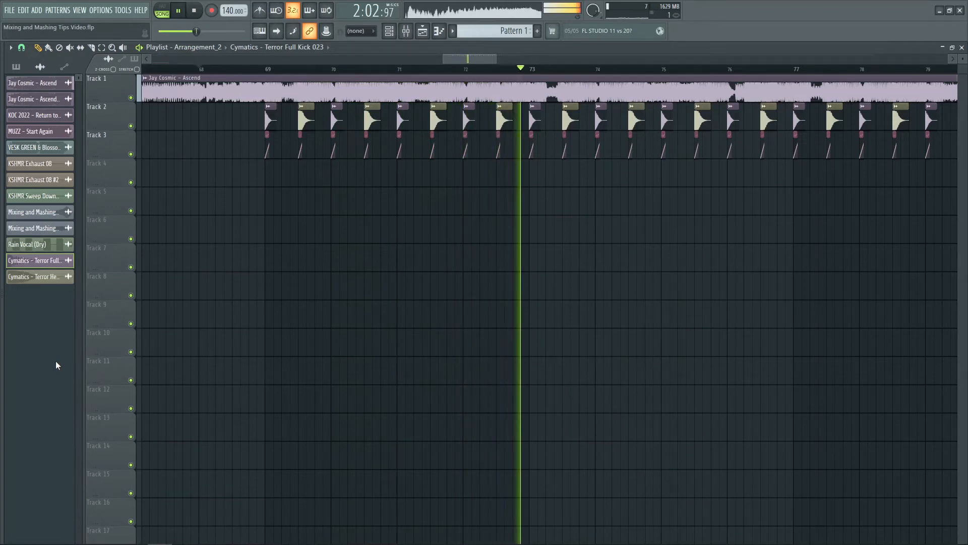
{"action": "key", "text": "space"}
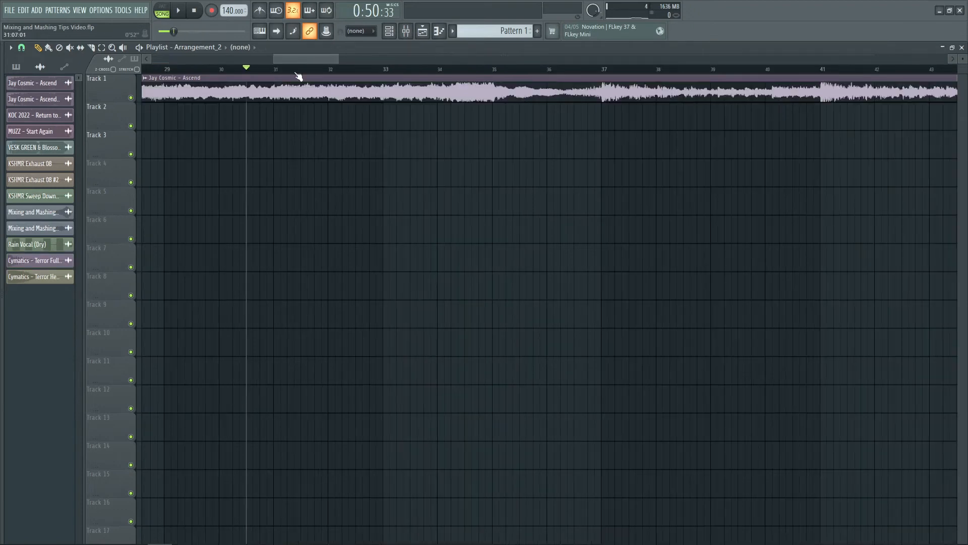
- Move the playhead to about bar 67 and clear the drum samples and volume ramp clips from Tracks 2 and 3
{"action": "scroll", "coordinate": [295, 73], "scroll_direction": "down", "scroll_amount": 5}
{"action": "scroll", "coordinate": [299, 76], "scroll_direction": "down", "scroll_amount": 4}
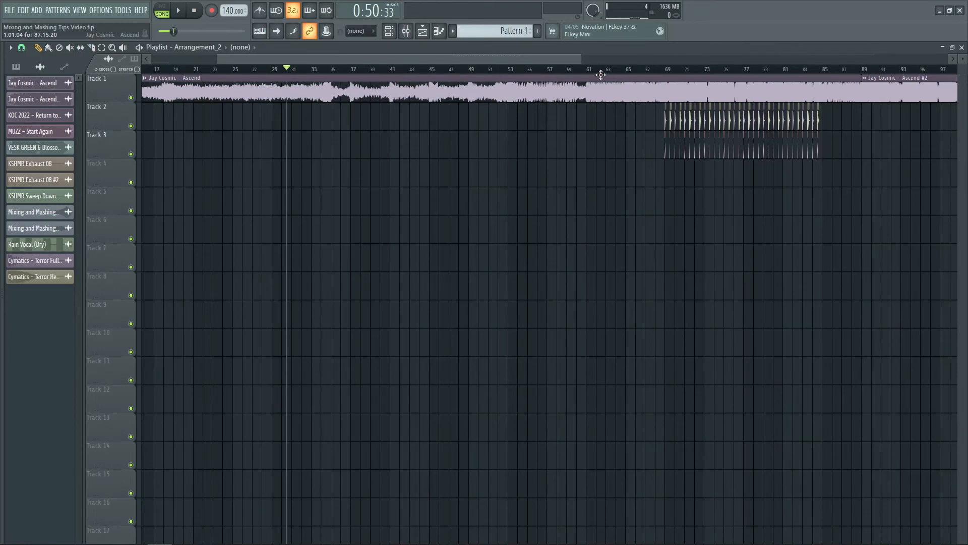
{"action": "left_click", "coordinate": [656, 72]}
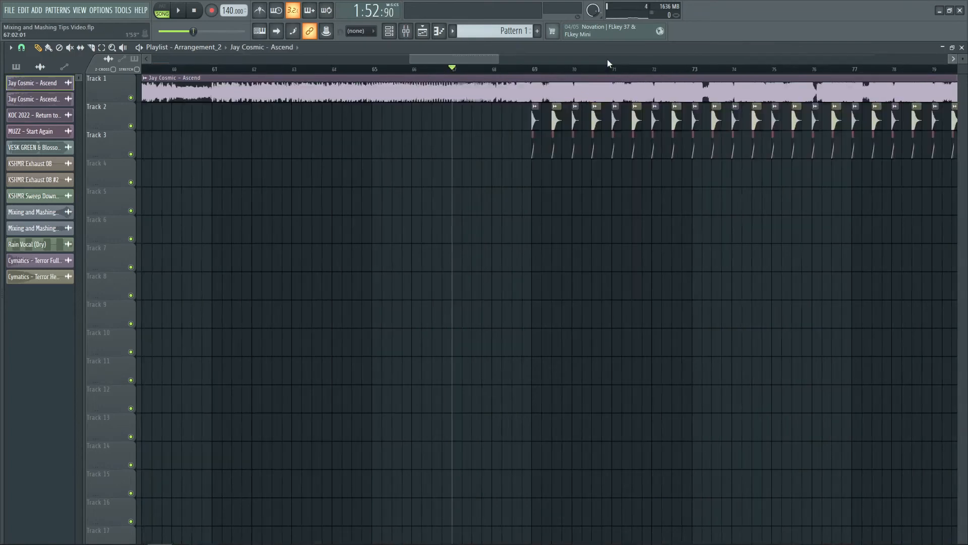
{"action": "scroll", "coordinate": [607, 59], "scroll_direction": "right", "scroll_amount": 3}
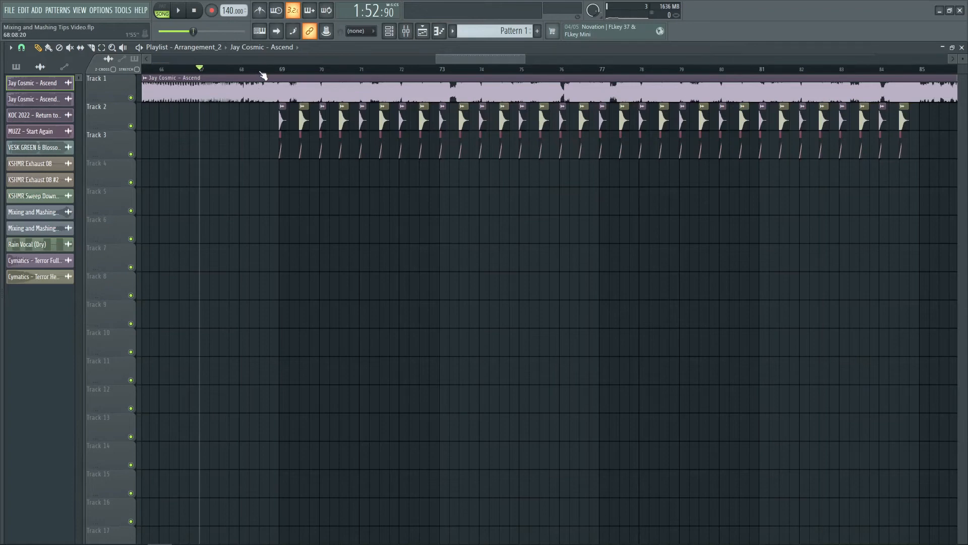
{"action": "scroll", "coordinate": [261, 75], "scroll_direction": "down", "scroll_amount": 1}
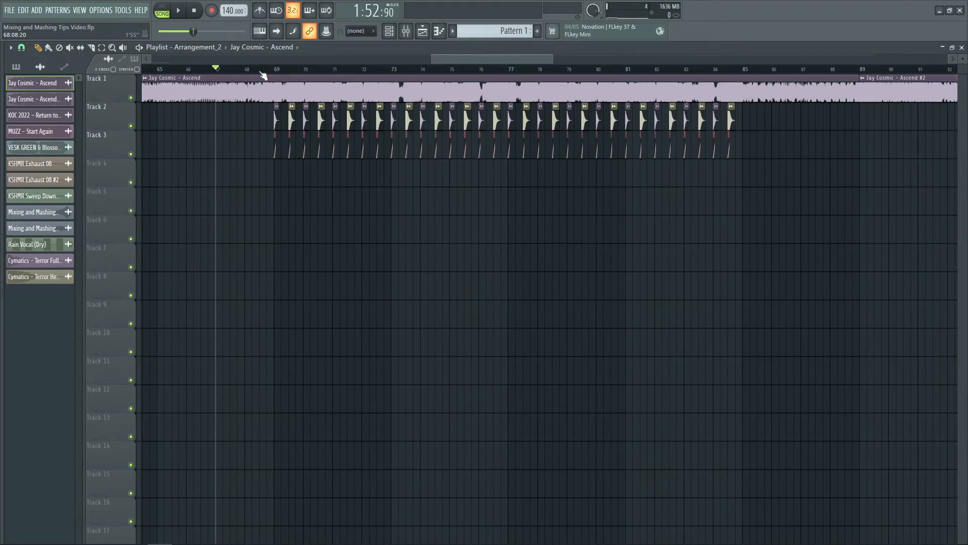
{"action": "scroll", "coordinate": [263, 76], "scroll_direction": "down", "scroll_amount": 1}
{"action": "scroll", "coordinate": [263, 78], "scroll_direction": "down", "scroll_amount": 1}
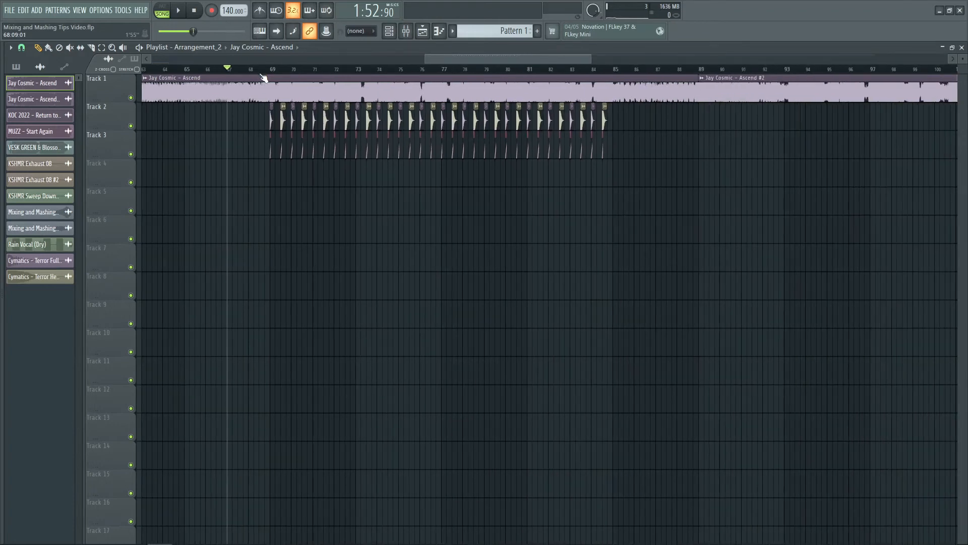
{"action": "mouse_move", "coordinate": [251, 119]}
{"action": "left_mouse_down"}
{"action": "mouse_move", "coordinate": [573, 142]}
{"action": "mouse_move", "coordinate": [224, 151]}
{"action": "left_mouse_up"}
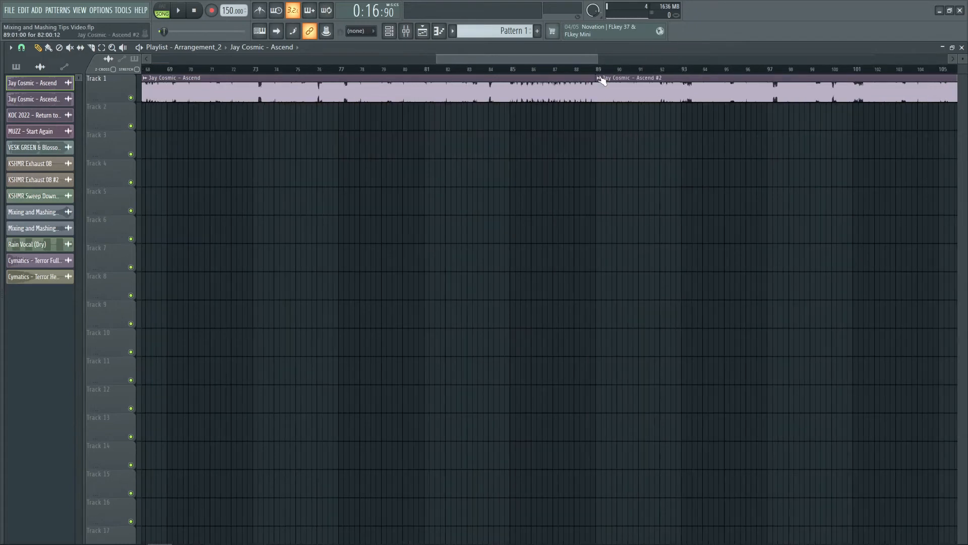
- Delete the first Ascend clip from Track 1 and move the Ascend #2 clip to the start of the song
{"action": "left_click", "coordinate": [598, 73]}
{"action": "scroll", "coordinate": [598, 74], "scroll_direction": "down", "scroll_amount": 2}
{"action": "right_click", "coordinate": [577, 92]}
{"action": "left_click_drag", "start_coordinate": [597, 91], "coordinate": [1, 90]}
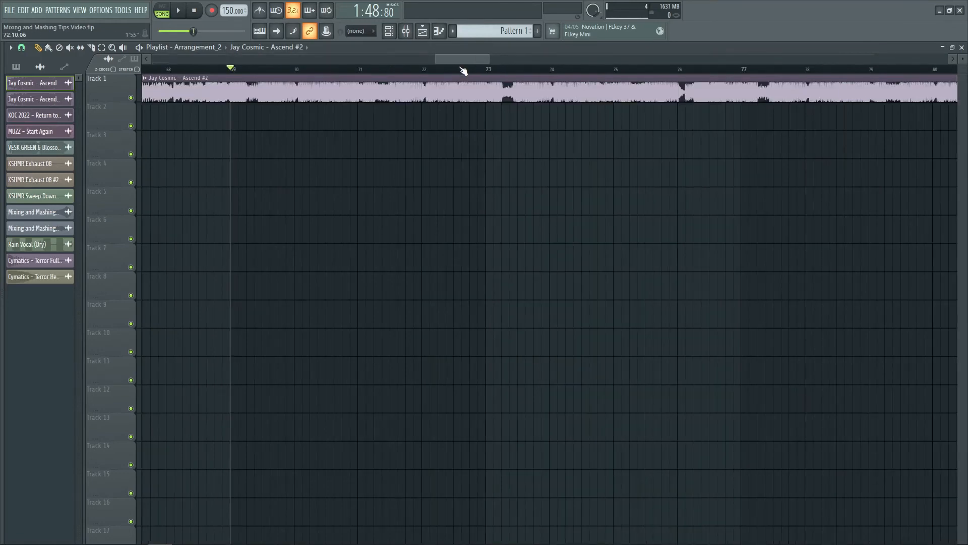
- Add the Sullivan King - I'll Fight Back audio file to Track 2 at the start of bar 69
{"action": "scroll", "coordinate": [463, 71], "scroll_direction": "down", "scroll_amount": 2}
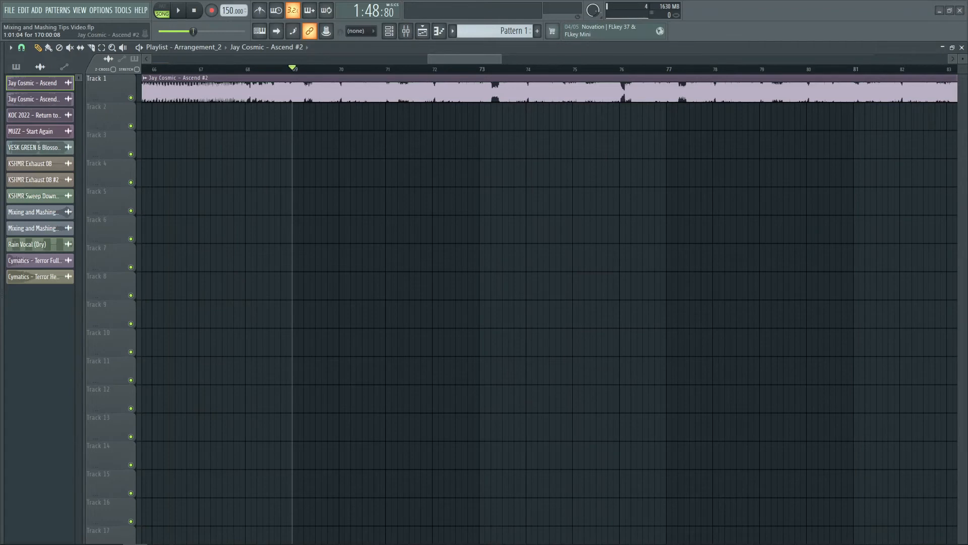
{"action": "left_click_drag", "start_coordinate": [286, 130], "coordinate": [292, 120]}
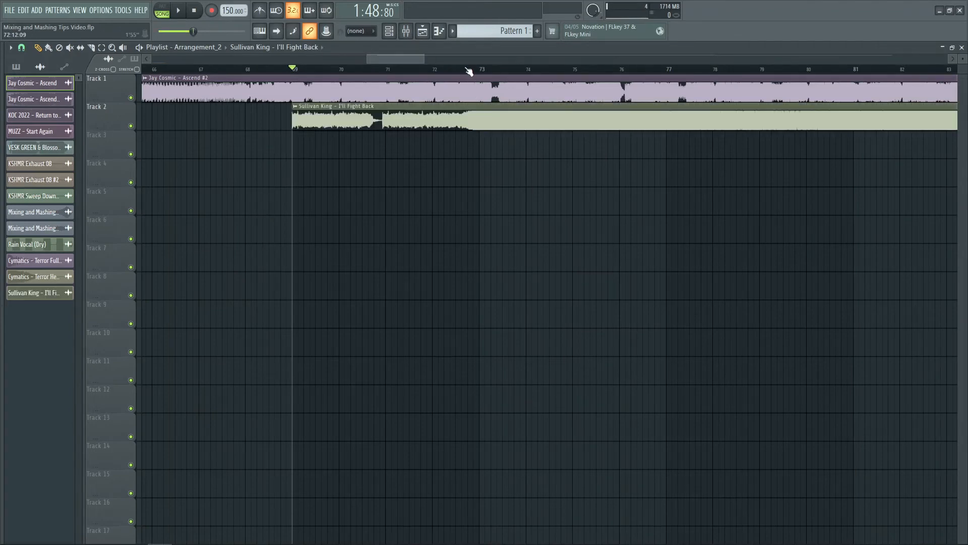
- Mute Track 1, play I'll Fight Back from about bar 110 into its drop, and stop it
{"action": "scroll", "coordinate": [458, 75], "scroll_direction": "down", "scroll_amount": 3}
{"action": "scroll", "coordinate": [377, 75], "scroll_direction": "down", "scroll_amount": 2}
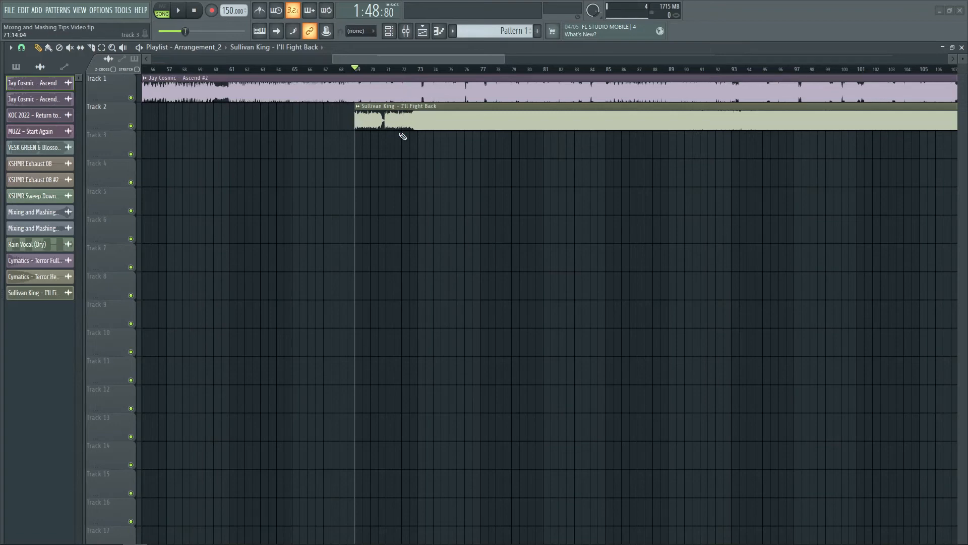
{"action": "scroll", "coordinate": [458, 74], "scroll_direction": "down", "scroll_amount": 3}
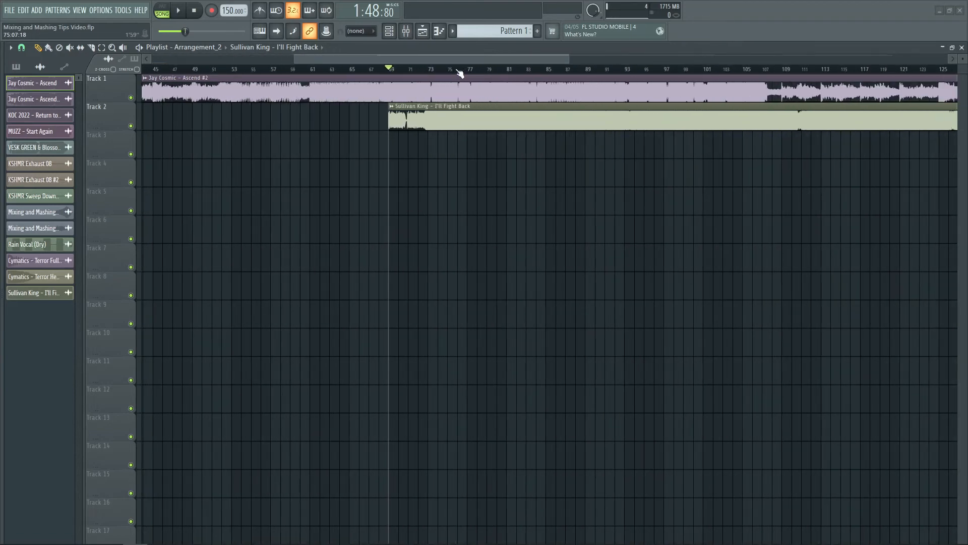
{"action": "left_click", "coordinate": [130, 97]}
{"action": "left_click_drag", "start_coordinate": [392, 63], "coordinate": [543, 56]}
{"action": "left_click", "coordinate": [344, 70]}
{"action": "key", "text": "space"}
{"action": "scroll", "coordinate": [353, 71], "scroll_direction": "up", "scroll_amount": 4}
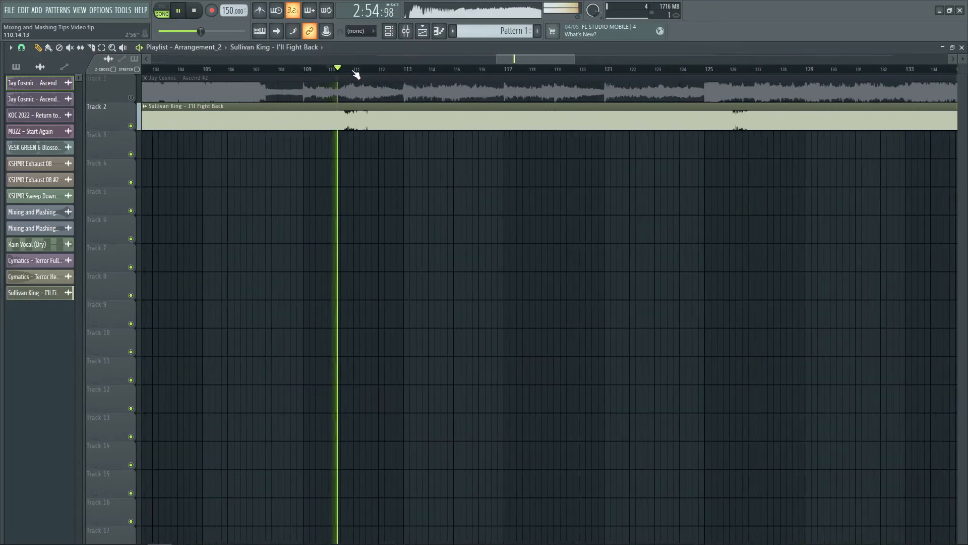
{"action": "scroll", "coordinate": [356, 74], "scroll_direction": "up", "scroll_amount": 5}
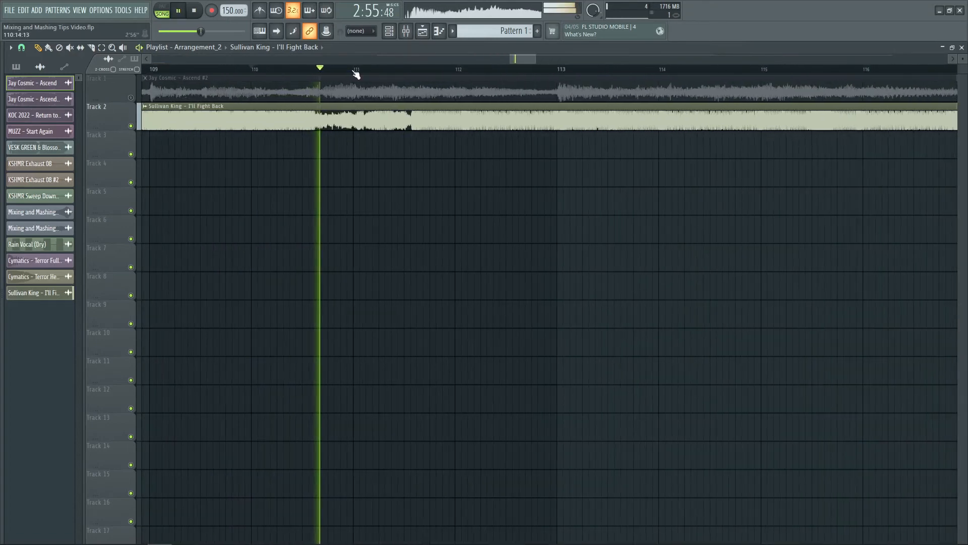
{"action": "key", "text": "space"}
- Set the I'll Fight Back clip's time-stretching mode to Stretch Pro and its original tempo to 155 BPM
{"action": "double_click", "coordinate": [412, 126]}
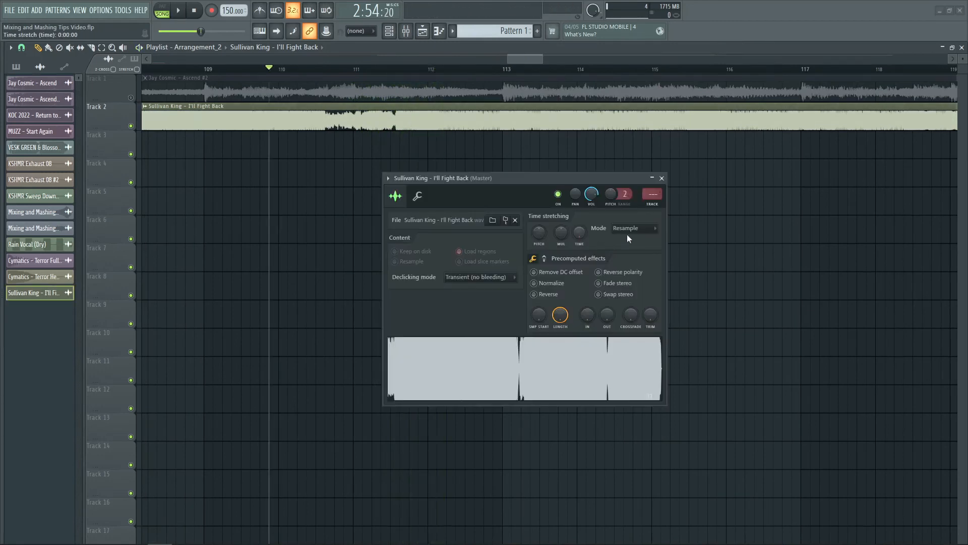
{"action": "left_click", "coordinate": [629, 239]}
{"action": "left_click", "coordinate": [625, 262]}
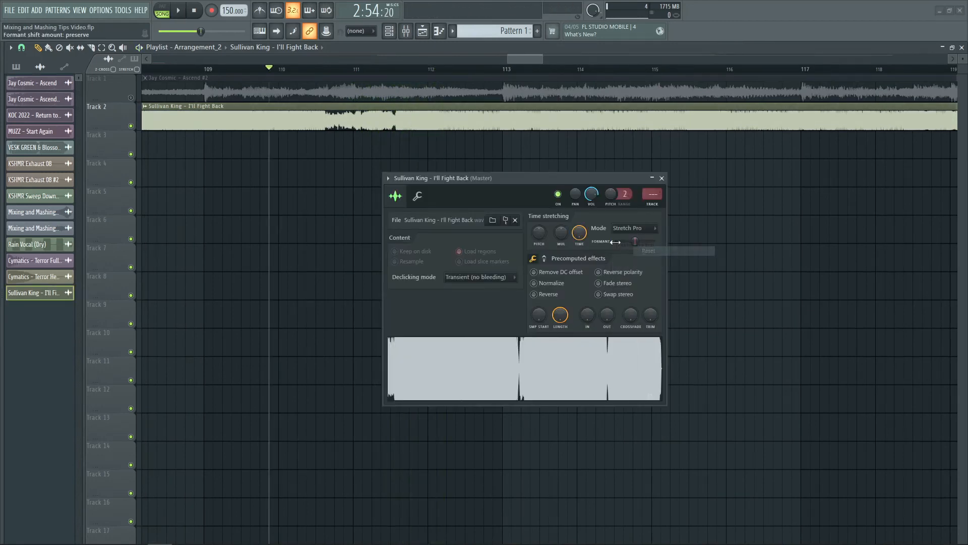
{"action": "right_click", "coordinate": [580, 233]}
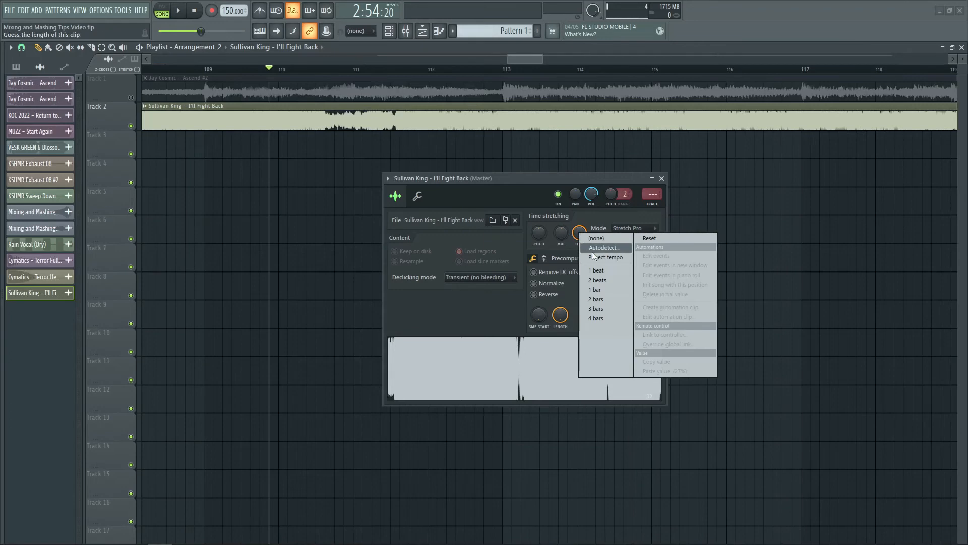
{"action": "left_click", "coordinate": [595, 250]}
{"action": "left_click", "coordinate": [569, 391]}
{"action": "type", "text": "155"}
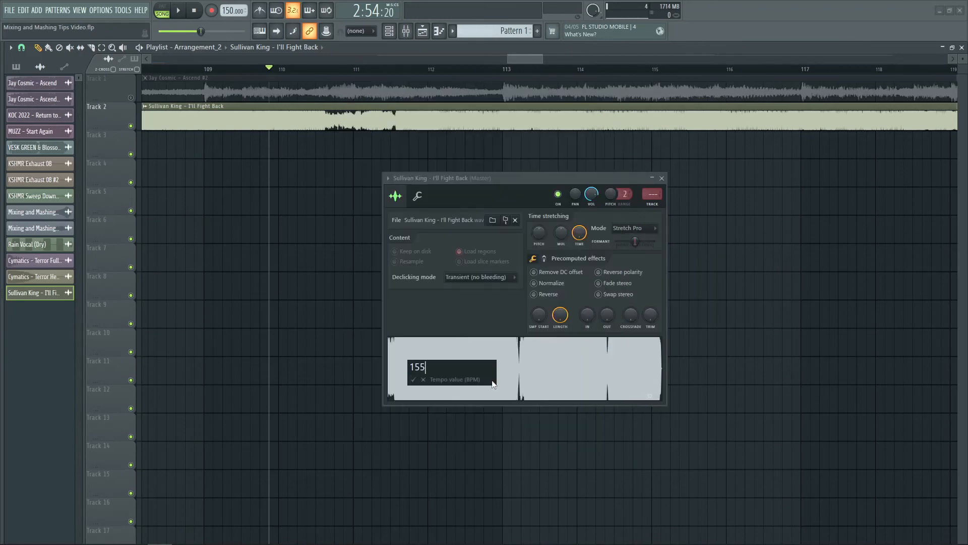
{"action": "key", "text": "Return"}
- Play the stretched I'll Fight Back clip from about bar 112 to bar 117 and stop it
{"action": "left_click", "coordinate": [429, 70]}
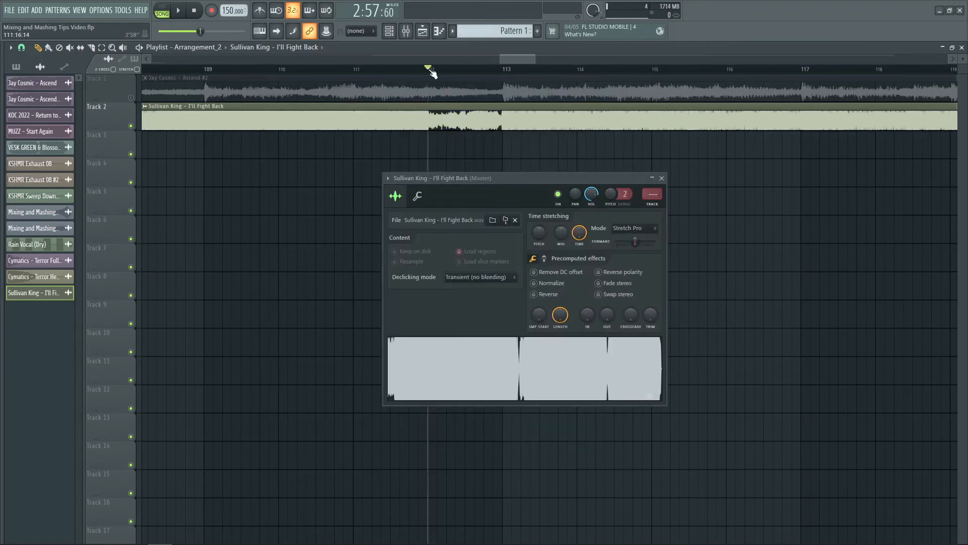
{"action": "key", "text": "space"}
{"action": "scroll", "coordinate": [514, 72], "scroll_direction": "up", "scroll_amount": 3}
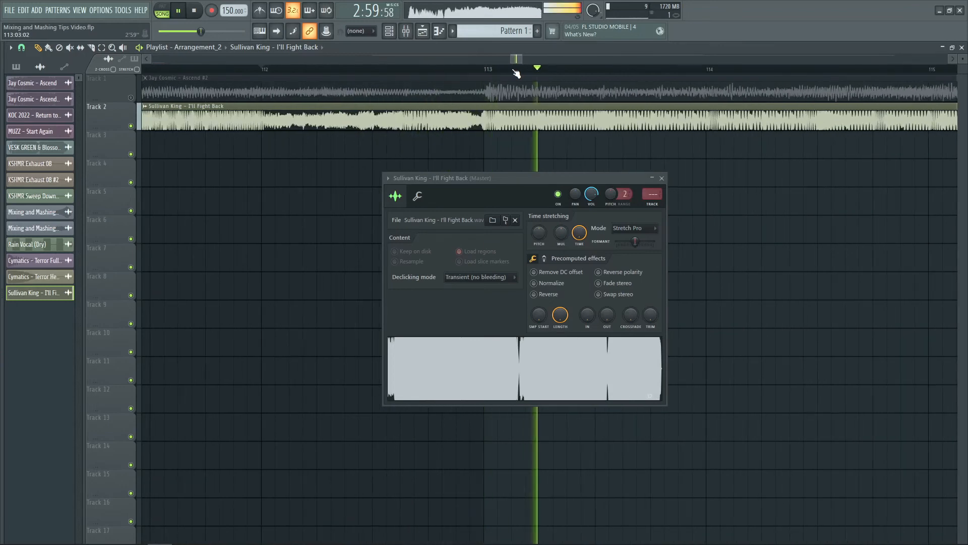
{"action": "scroll", "coordinate": [516, 73], "scroll_direction": "down", "scroll_amount": 3}
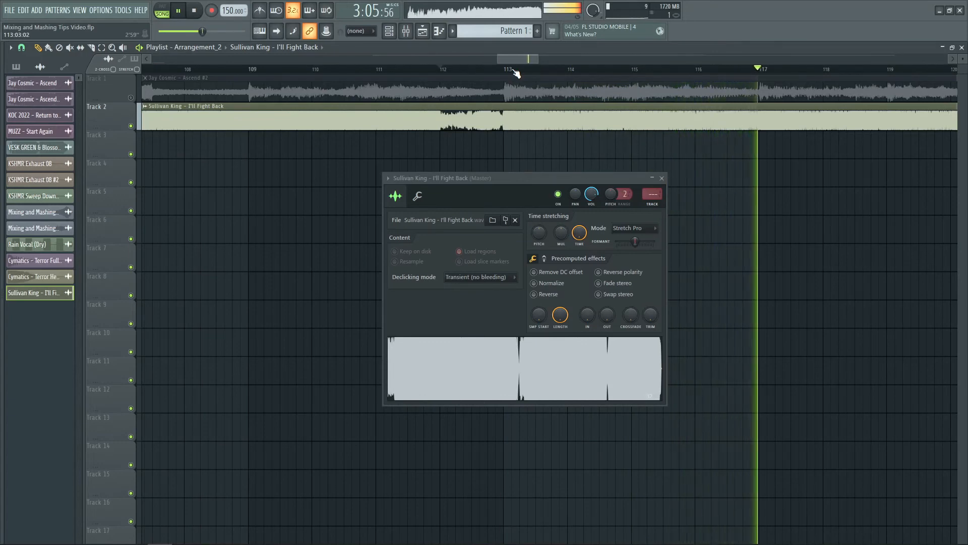
{"action": "key", "text": "space"}
- Return the I'll Fight Back clip's time-stretching mode to Resample and close its sample settings
{"action": "left_click", "coordinate": [630, 228]}
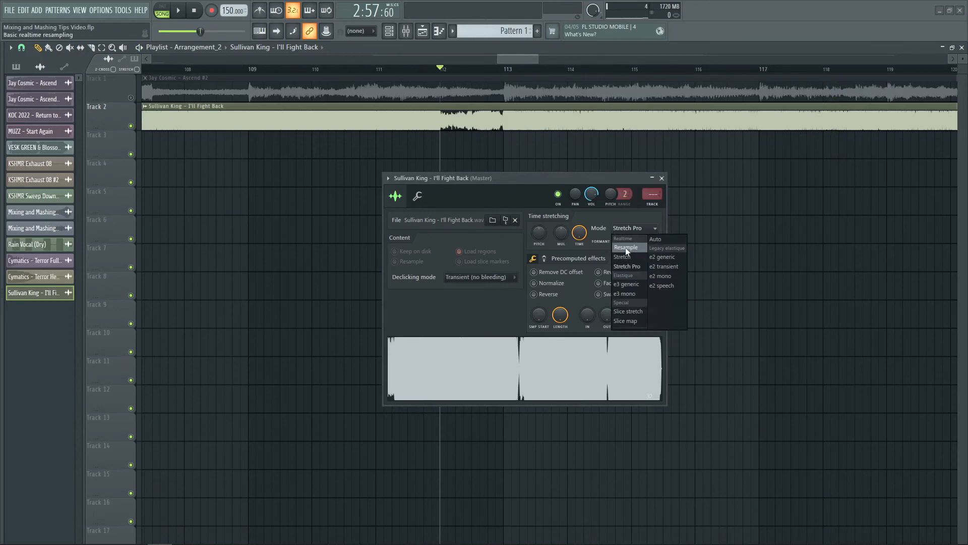
{"action": "left_click", "coordinate": [626, 247]}
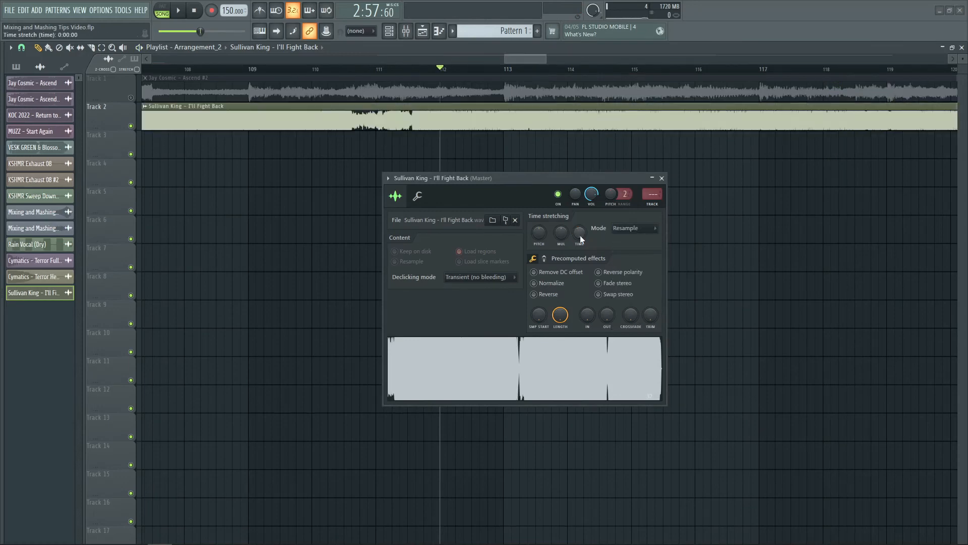
{"action": "left_click", "coordinate": [662, 178]}
{"action": "scroll", "coordinate": [363, 70], "scroll_direction": "down", "scroll_amount": 3}
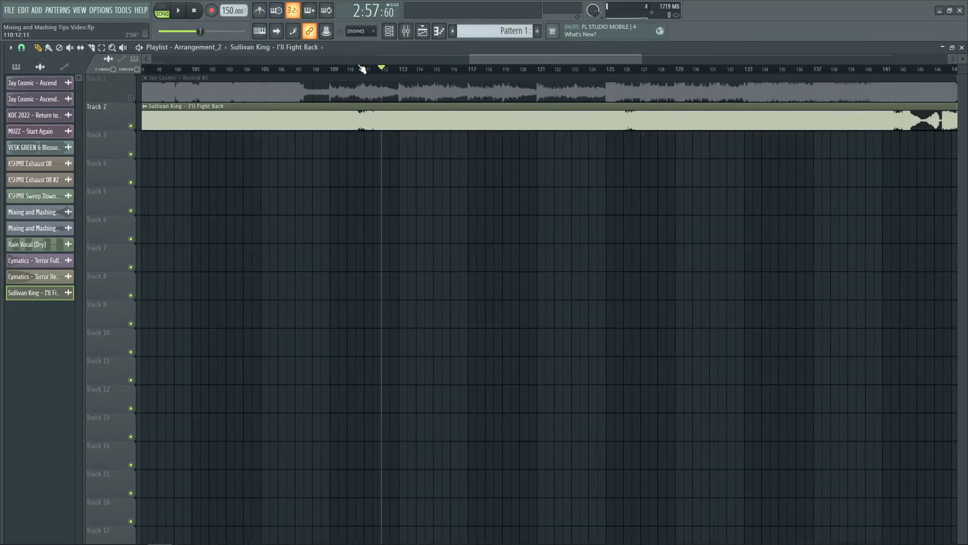
{"action": "scroll", "coordinate": [362, 69], "scroll_direction": "down", "scroll_amount": 3}
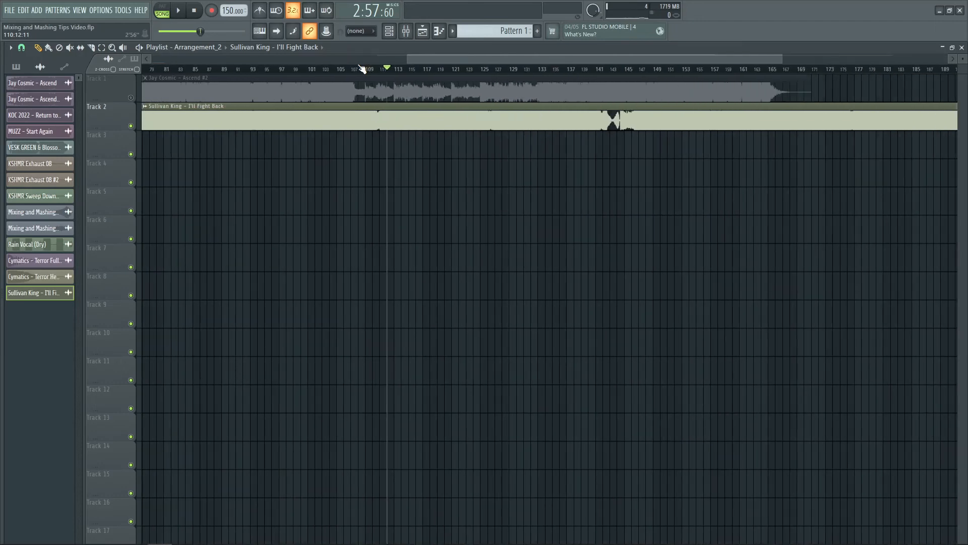
{"action": "scroll", "coordinate": [367, 63], "scroll_direction": "up", "scroll_amount": 3}
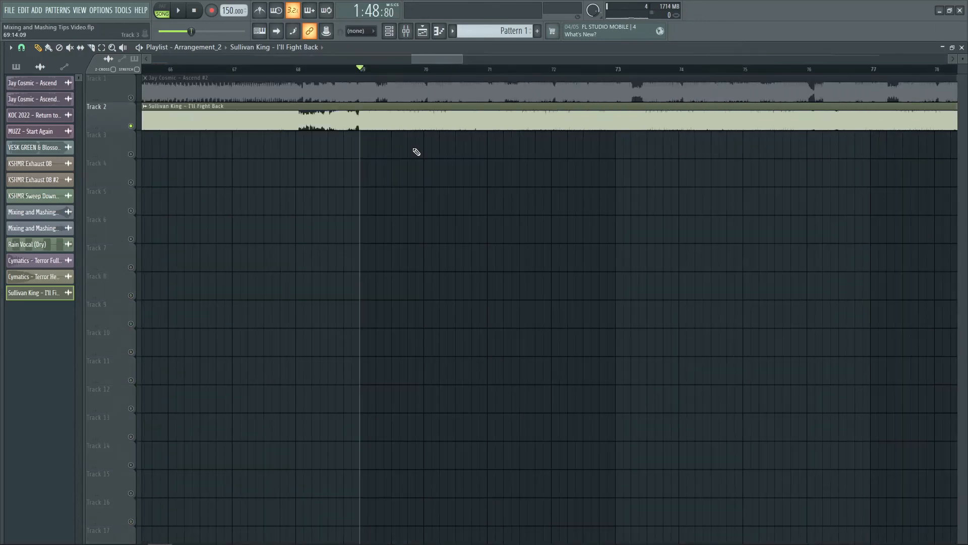
- Switch the I'll Fight Back clip's time stretching to Stretch Pro with an original tempo of 155 BPM
{"action": "double_click", "coordinate": [388, 123]}
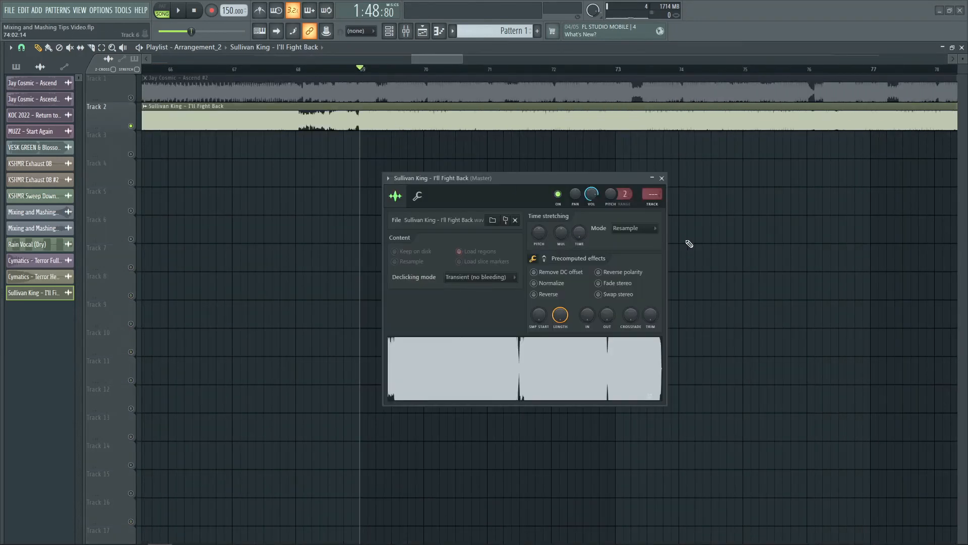
{"action": "left_click", "coordinate": [640, 228]}
{"action": "left_click", "coordinate": [629, 265]}
{"action": "right_click", "coordinate": [581, 234]}
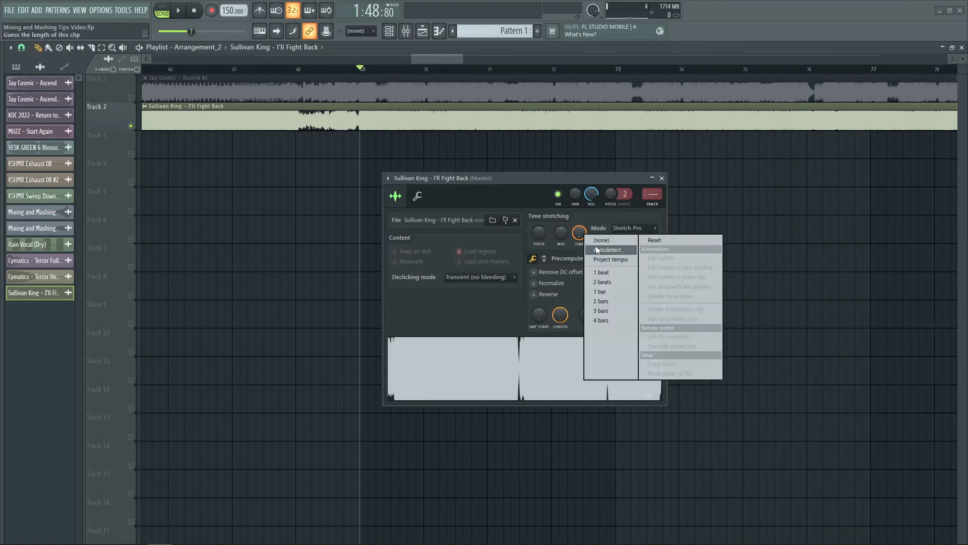
{"action": "left_click", "coordinate": [596, 251]}
{"action": "left_click", "coordinate": [471, 439]}
{"action": "type", "text": "155"}
{"action": "key", "text": "Return"}
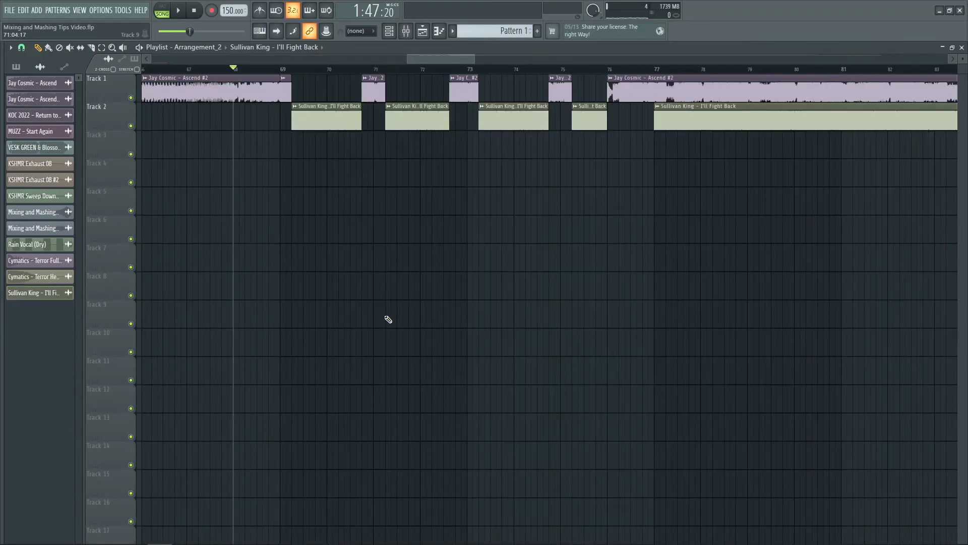
- Play the alternating Ascend and I'll Fight Back clips from about bar 68 to bar 77
{"action": "scroll", "coordinate": [377, 69], "scroll_direction": "up", "scroll_amount": 1}
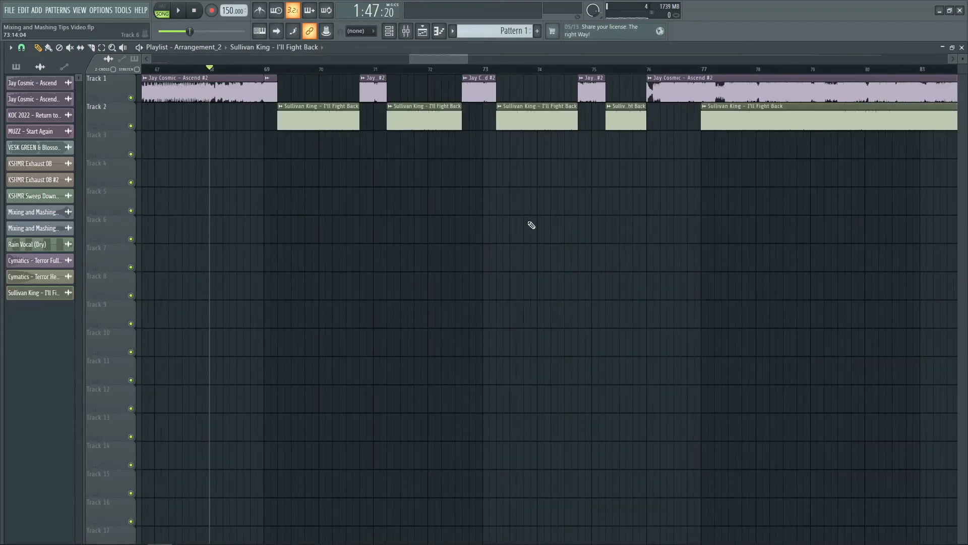
{"action": "key", "text": "space"}
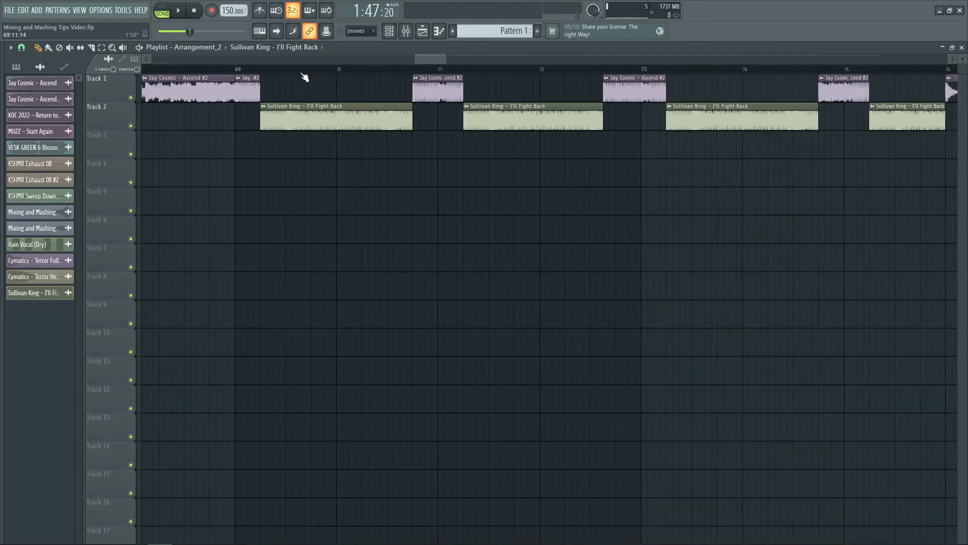
- Chop the first short I'll Fight Back clip, which starts in bar 69, into beats
{"action": "scroll", "coordinate": [305, 76], "scroll_direction": "up", "scroll_amount": 3}
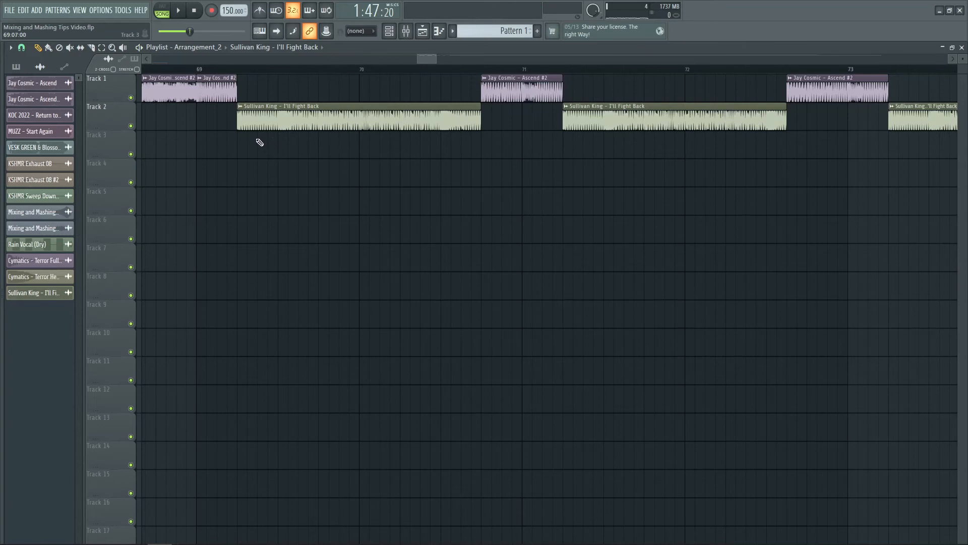
{"action": "right_click", "coordinate": [240, 108]}
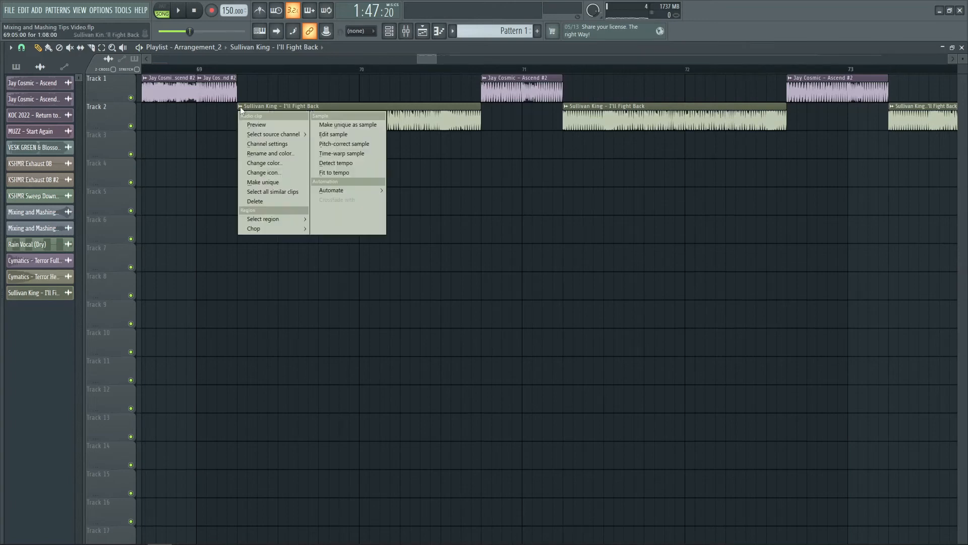
{"action": "mouse_move", "coordinate": [265, 227]}
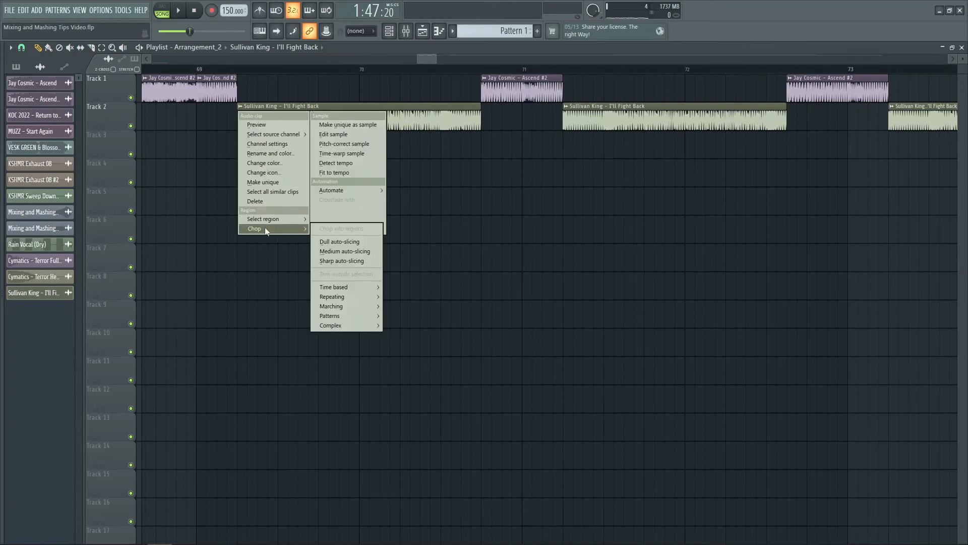
{"action": "mouse_move", "coordinate": [347, 289]}
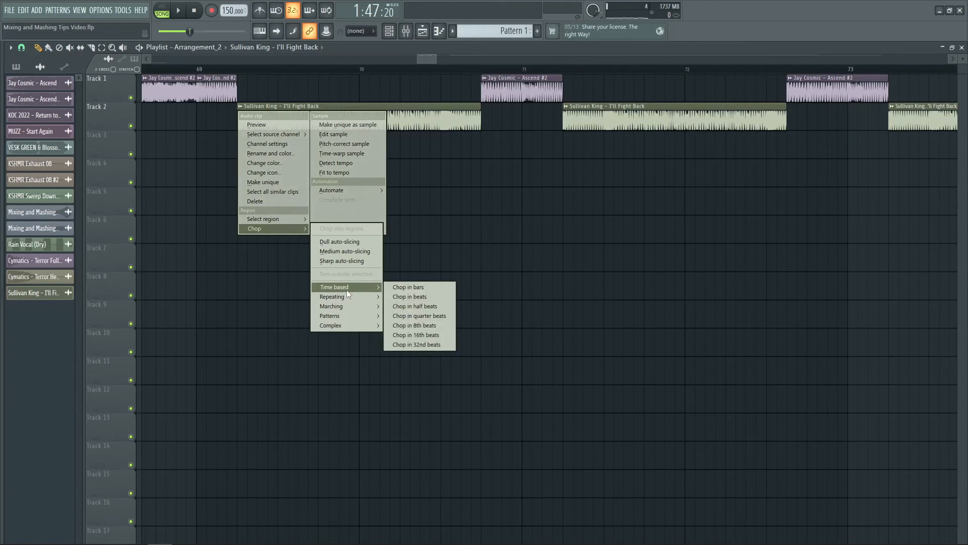
{"action": "left_click", "coordinate": [425, 296]}
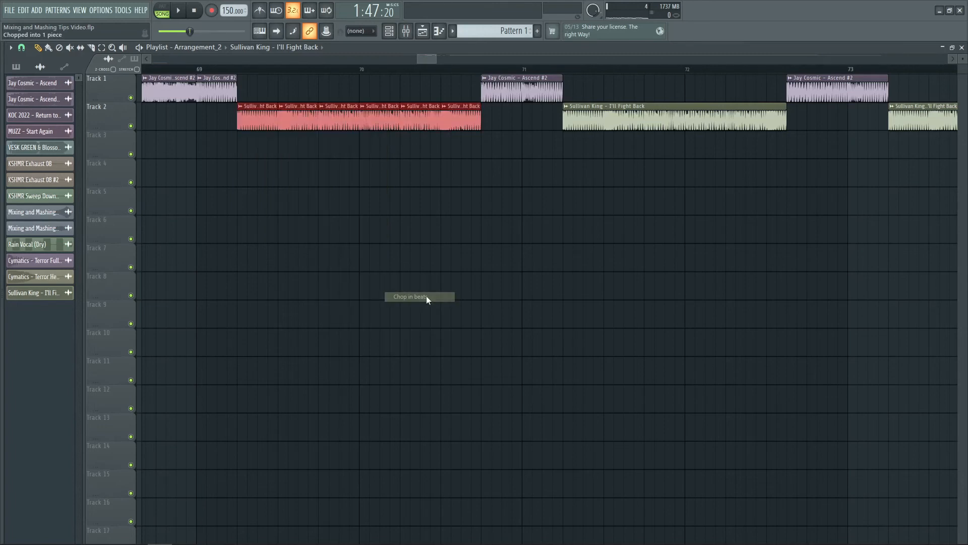
- Chop the other three short I'll Fight Back clips between bars 71 and 76 into beats
{"action": "scroll", "coordinate": [524, 50], "scroll_direction": "down", "scroll_amount": 3}
{"action": "scroll", "coordinate": [529, 57], "scroll_direction": "down", "scroll_amount": 5}
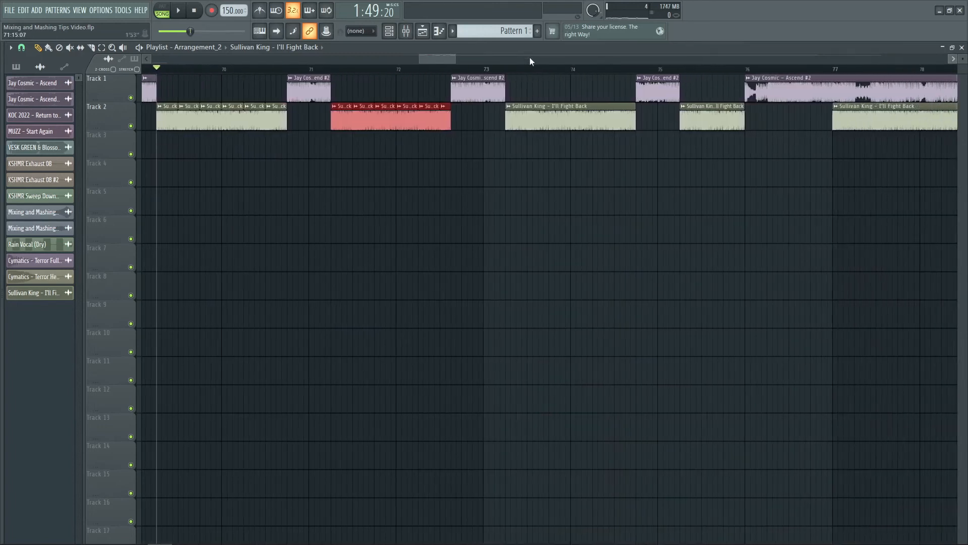
{"action": "right_click", "coordinate": [377, 108]}
{"action": "mouse_move", "coordinate": [411, 230]}
{"action": "mouse_move", "coordinate": [490, 287]}
{"action": "left_click", "coordinate": [557, 298]}
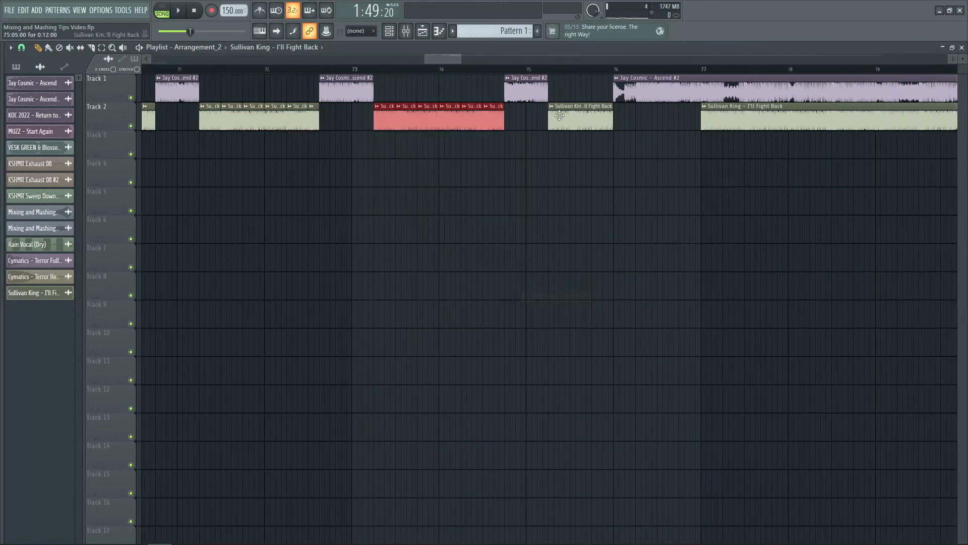
{"action": "right_click", "coordinate": [550, 109]}
{"action": "mouse_move", "coordinate": [582, 228]}
{"action": "mouse_move", "coordinate": [658, 287]}
{"action": "left_click", "coordinate": [715, 305]}
- Set the I'll Fight Back sample's time-stretching mode to Resample and close its settings
{"action": "scroll", "coordinate": [333, 194], "scroll_direction": "up", "scroll_amount": 2}
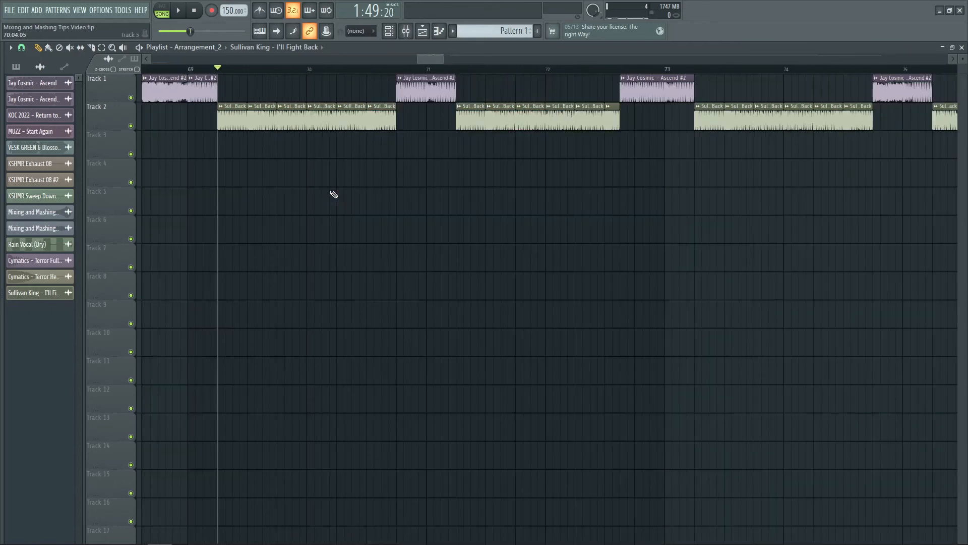
{"action": "double_click", "coordinate": [229, 122]}
{"action": "left_click", "coordinate": [563, 216]}
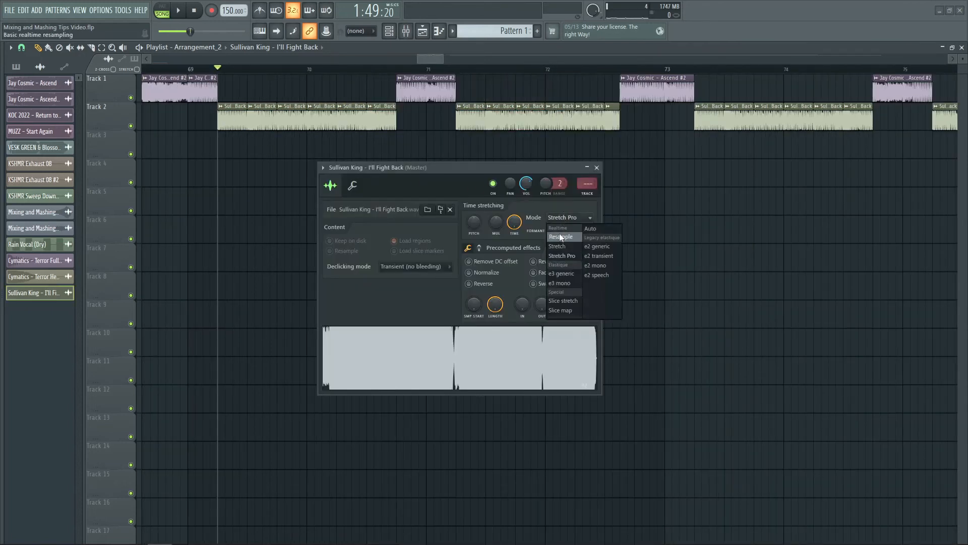
{"action": "left_click", "coordinate": [560, 236]}
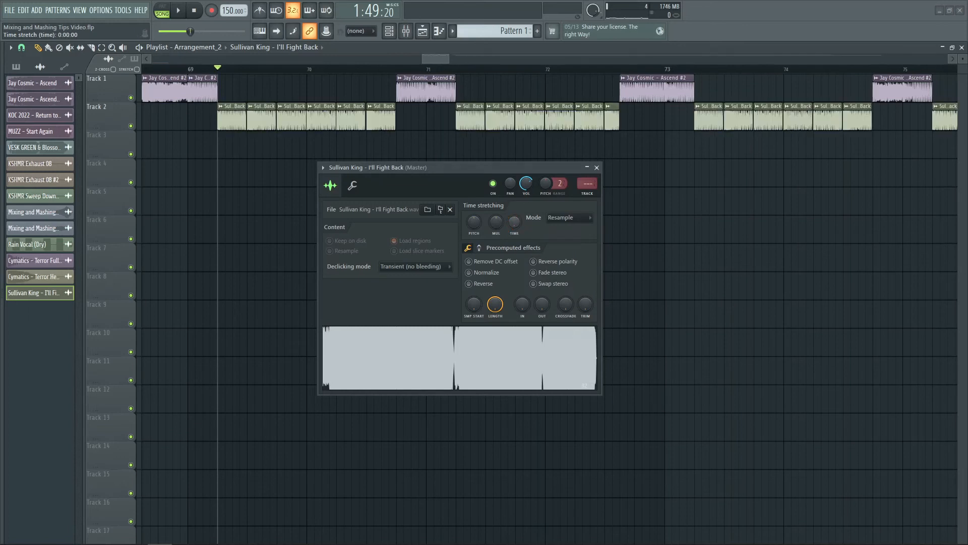
{"action": "left_click", "coordinate": [597, 168]}
- Play the beat-chopped mashup section from bar 69 past bar 72 and stop it
{"action": "left_click", "coordinate": [191, 69]}
{"action": "key", "text": "space"}
{"action": "scroll", "coordinate": [248, 70], "scroll_direction": "up", "scroll_amount": 6}
{"action": "scroll", "coordinate": [251, 73], "scroll_direction": "down", "scroll_amount": 6}
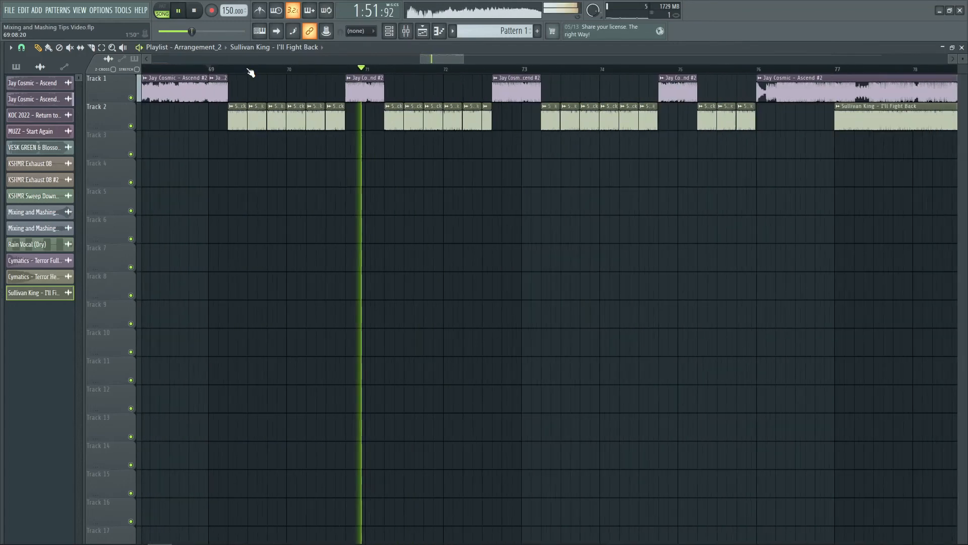
{"action": "scroll", "coordinate": [250, 72], "scroll_direction": "down", "scroll_amount": 2}
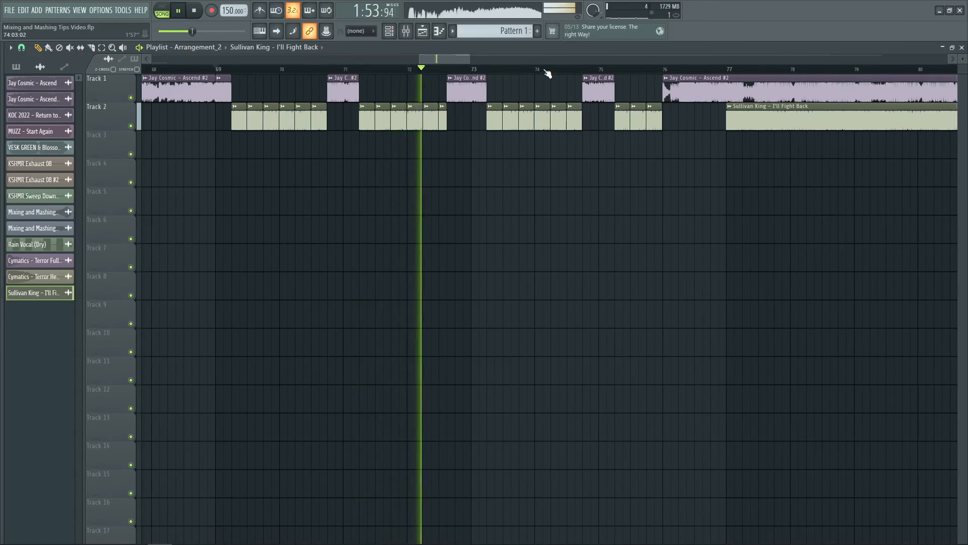
{"action": "key", "text": "space"}
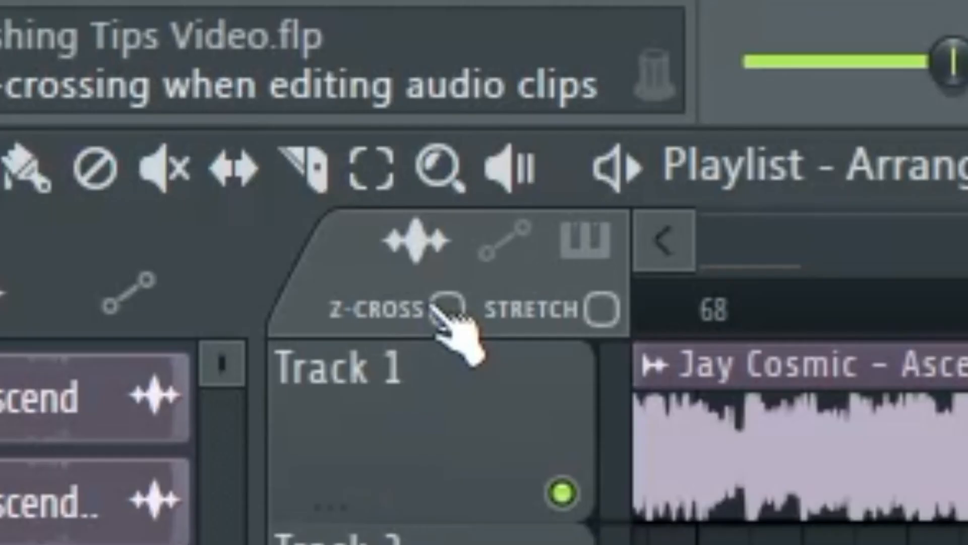
- Enable Z-cross for audio clip edits and extend the second I'll Fight Back slice's start back to the end of the first slice
{"action": "left_click", "coordinate": [441, 308]}
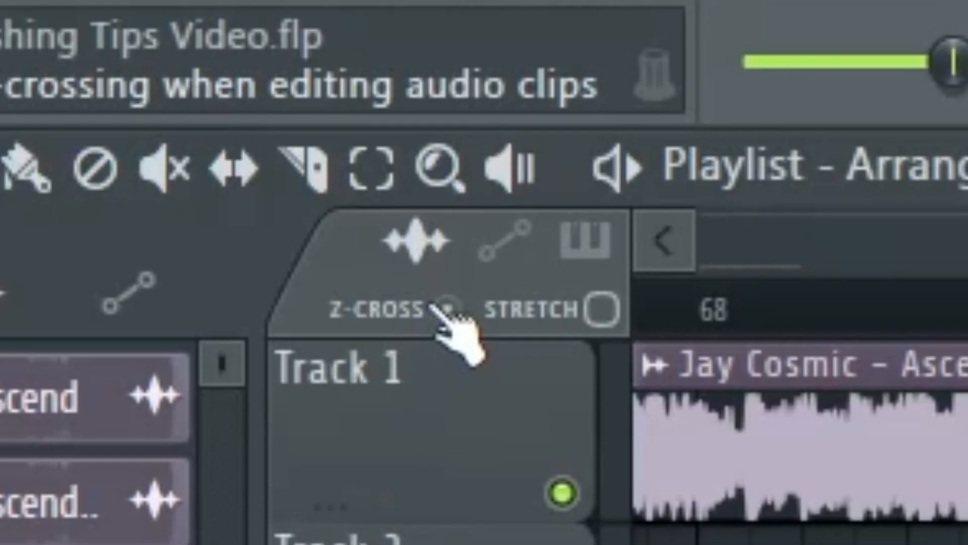
{"action": "scroll", "coordinate": [239, 69], "scroll_direction": "up", "scroll_amount": 10}
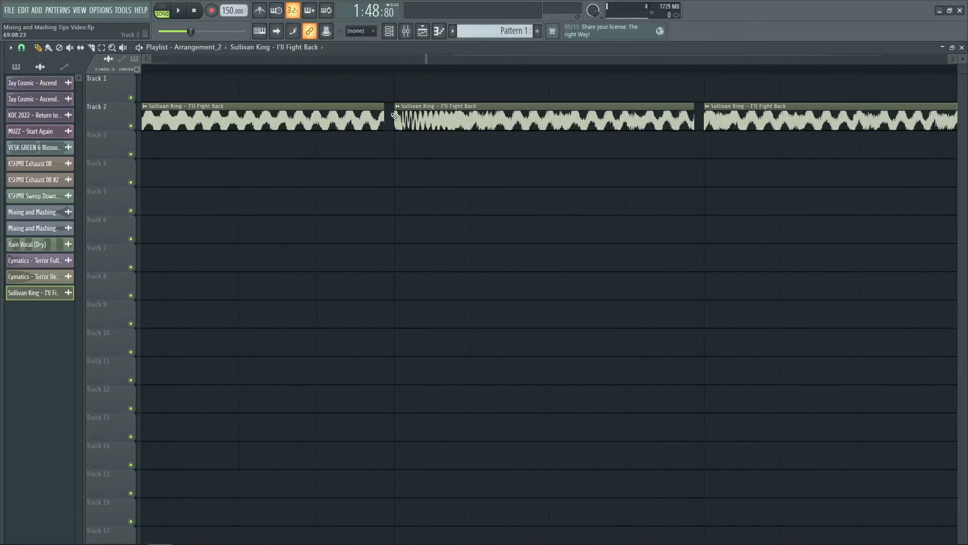
{"action": "left_click", "coordinate": [379, 71]}
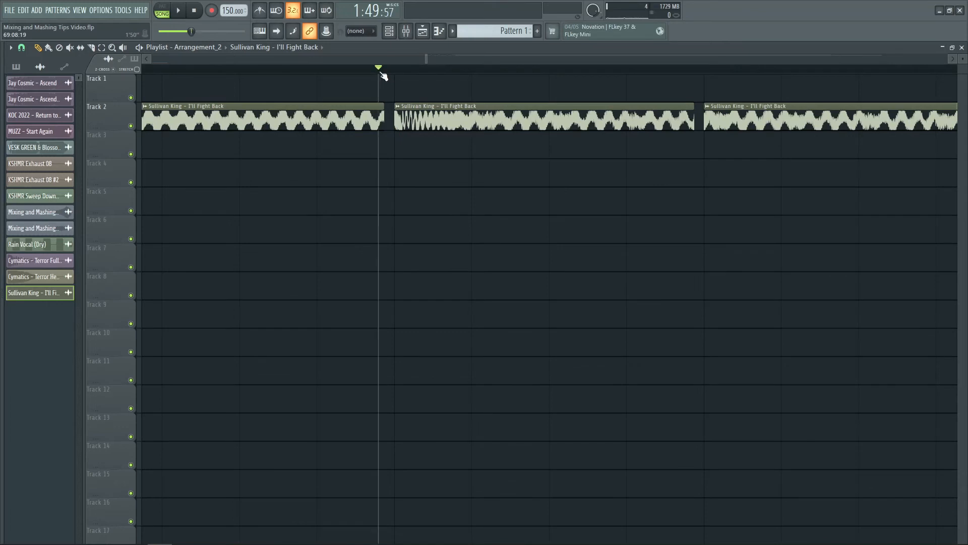
{"action": "scroll", "coordinate": [384, 76], "scroll_direction": "down", "scroll_amount": 5}
{"action": "left_click", "coordinate": [244, 71]}
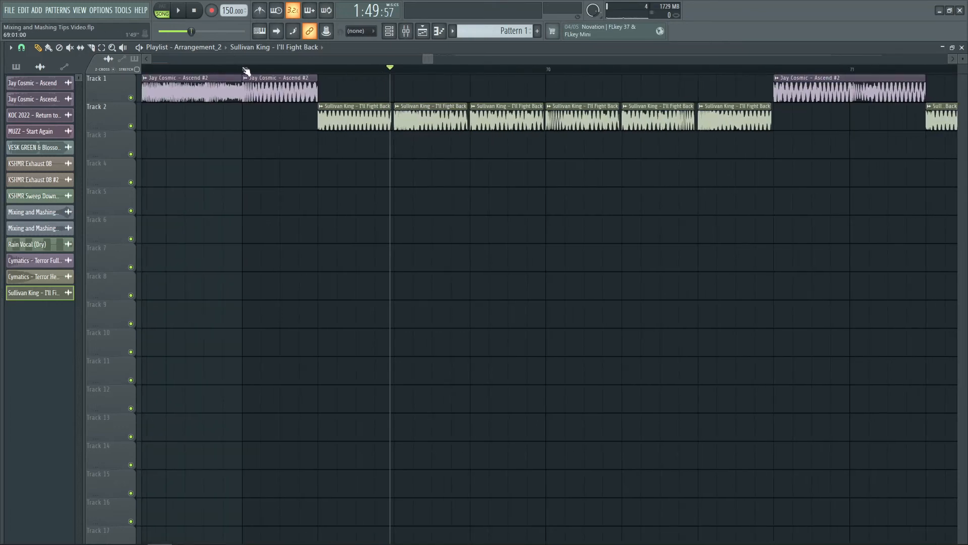
{"action": "scroll", "coordinate": [398, 71], "scroll_direction": "up", "scroll_amount": 6}
{"action": "left_click_drag", "start_coordinate": [394, 117], "coordinate": [376, 112]}
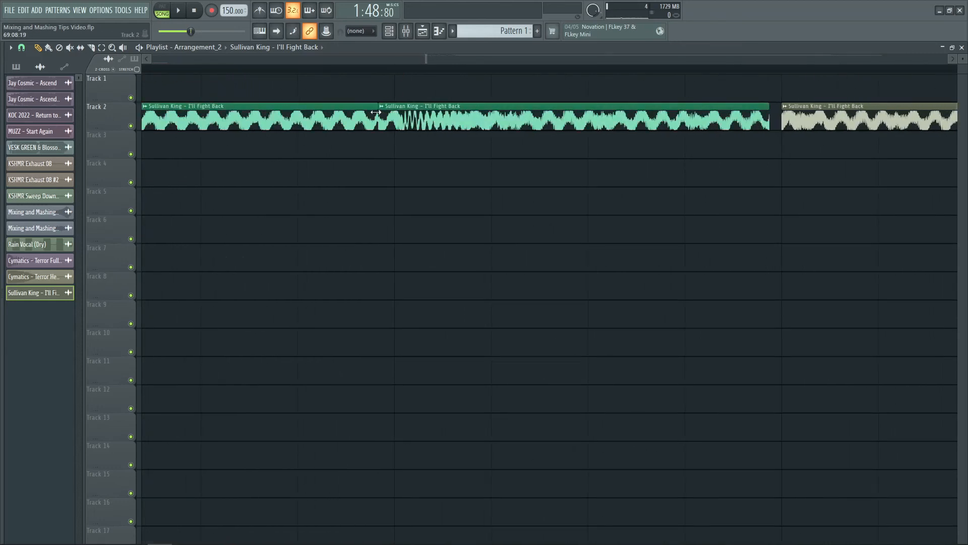
- Select the four remaining slices in the first I'll Fight Back group and extend their starts back to close the gaps
{"action": "scroll", "coordinate": [512, 56], "scroll_direction": "down", "scroll_amount": 6}
{"action": "left_click_drag", "start_coordinate": [323, 145], "coordinate": [519, 118]}
{"action": "left_click", "coordinate": [530, 119], "text": "ctrl+shift"}
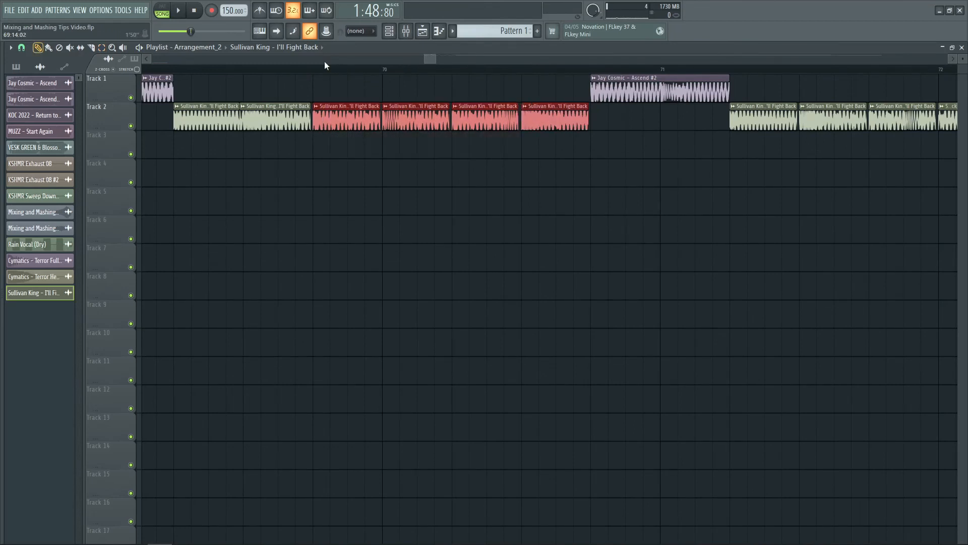
{"action": "scroll", "coordinate": [325, 61], "scroll_direction": "up", "scroll_amount": 5}
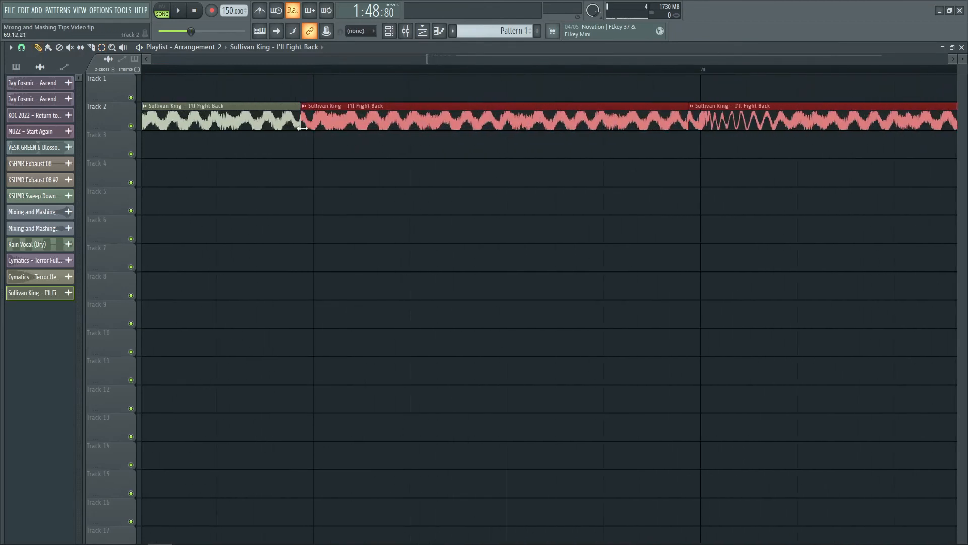
{"action": "scroll", "coordinate": [369, 126], "scroll_direction": "down", "scroll_amount": 5}
{"action": "left_click", "coordinate": [306, 186]}
{"action": "scroll", "coordinate": [386, 69], "scroll_direction": "up", "scroll_amount": 4}
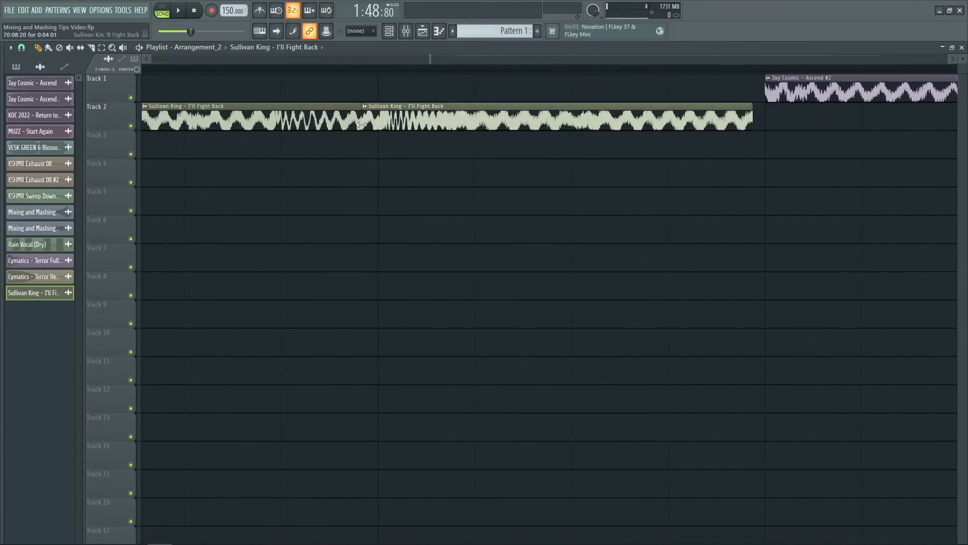
- Close the gaps in the other I'll Fight Back slice groups between bars 71 and 76 by extending the slice starts back
{"action": "scroll", "coordinate": [418, 70], "scroll_direction": "down", "scroll_amount": 3}
{"action": "scroll", "coordinate": [474, 57], "scroll_direction": "down", "scroll_amount": 5}
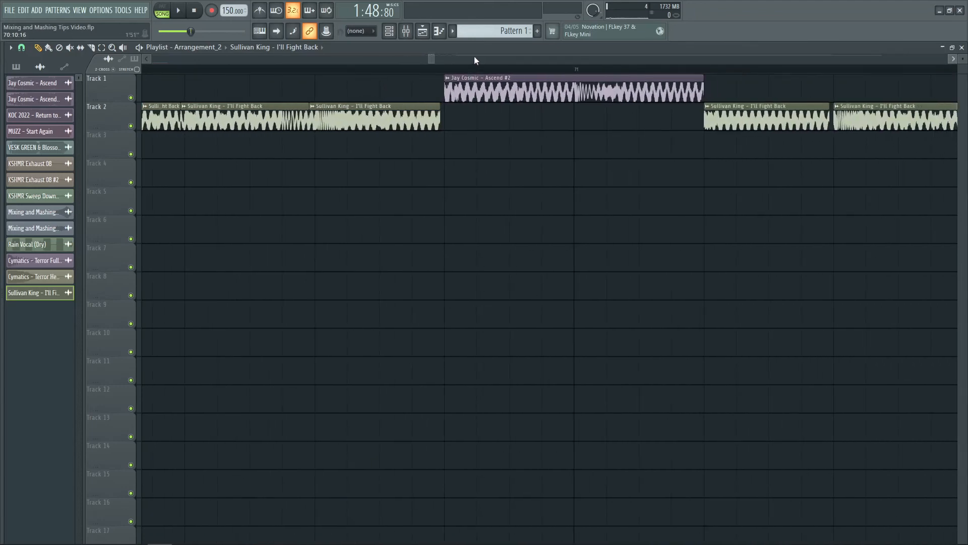
{"action": "left_click_drag", "start_coordinate": [352, 132], "coordinate": [837, 106]}
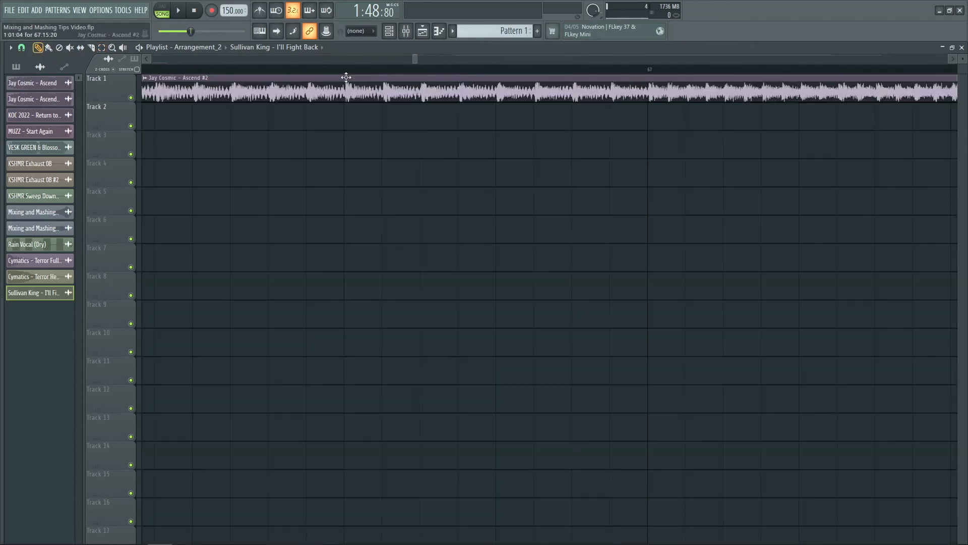
{"action": "scroll", "coordinate": [363, 81], "scroll_direction": "down", "scroll_amount": 5}
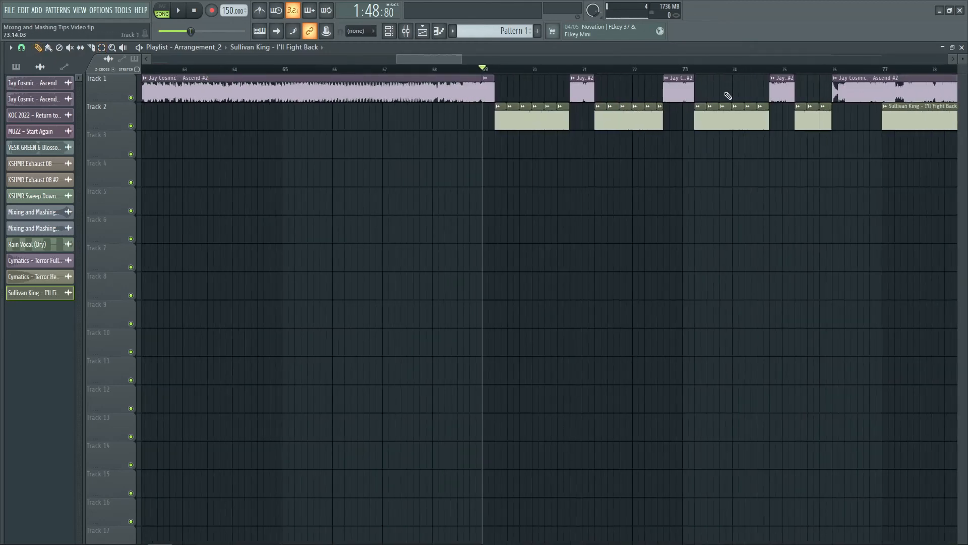
- Extend the start of the short Ascend clip just before bar 71 back to the end of the preceding slice
{"action": "scroll", "coordinate": [598, 73], "scroll_direction": "up", "scroll_amount": 5}
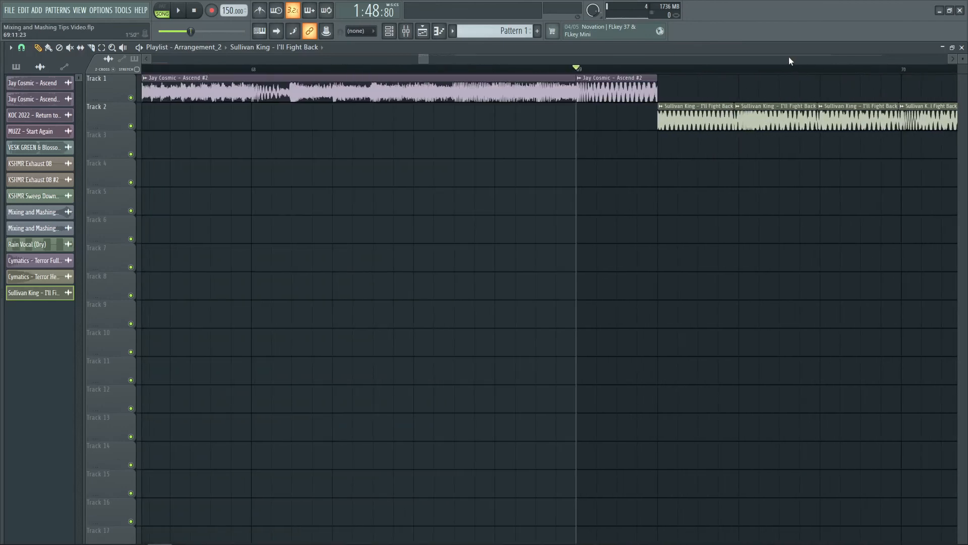
{"action": "scroll", "coordinate": [790, 61], "scroll_direction": "down", "scroll_amount": 3}
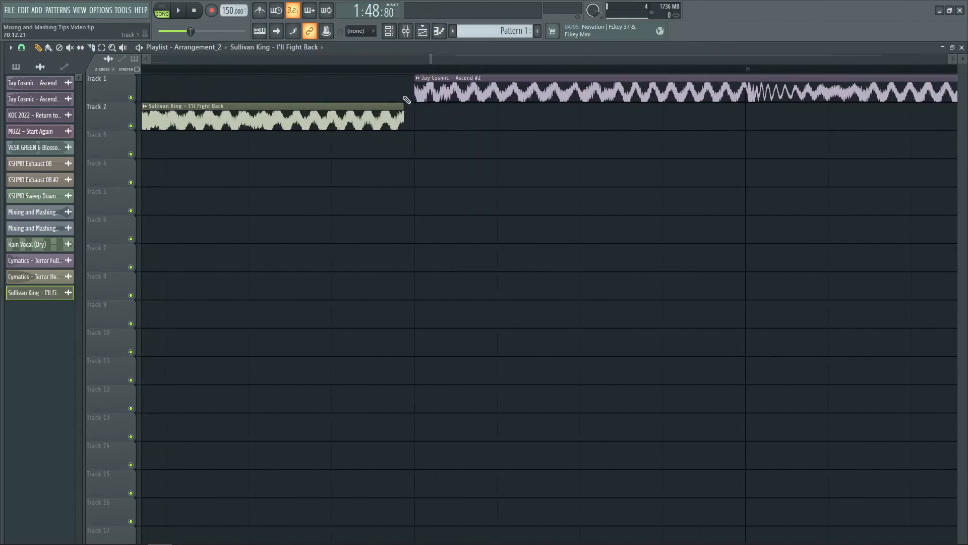
{"action": "left_click_drag", "start_coordinate": [414, 95], "coordinate": [405, 92]}
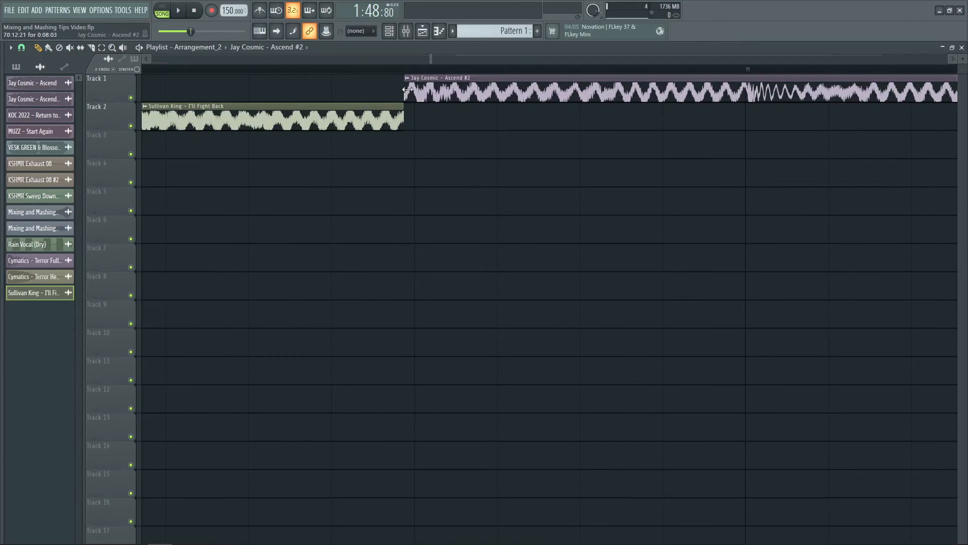
- Play the gap-closed mashup section from bar 69 to bar 77 to check the transitions between Ascend and the I'll Fight Back slices
{"action": "scroll", "coordinate": [418, 71], "scroll_direction": "down", "scroll_amount": 2}
{"action": "scroll", "coordinate": [446, 57], "scroll_direction": "down", "scroll_amount": 6}
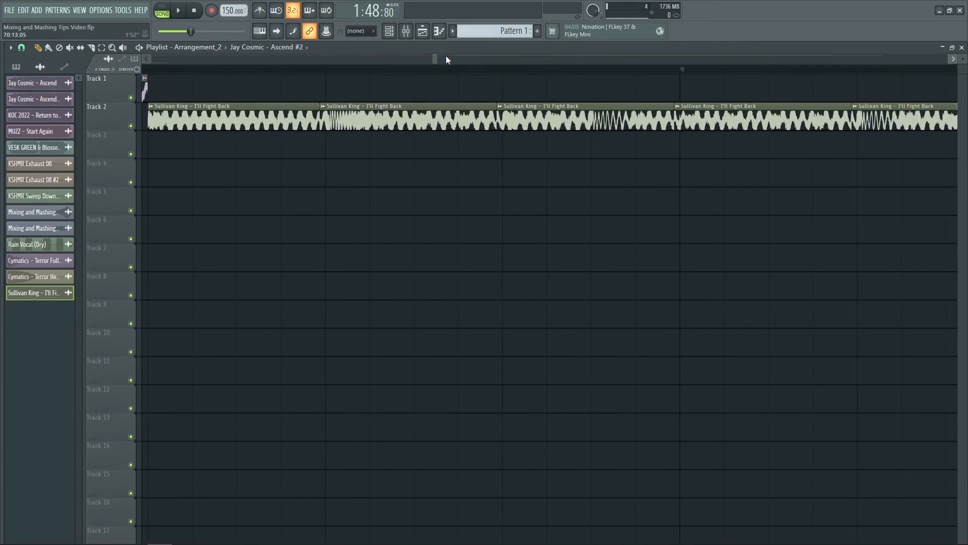
{"action": "scroll", "coordinate": [595, 70], "scroll_direction": "up", "scroll_amount": 3}
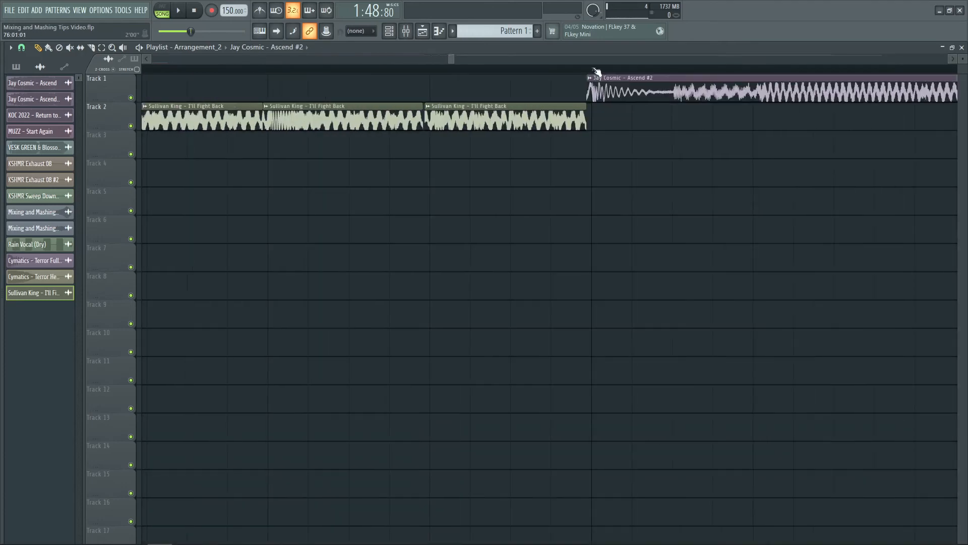
{"action": "scroll", "coordinate": [597, 71], "scroll_direction": "down", "scroll_amount": 7}
{"action": "key", "text": "space"}
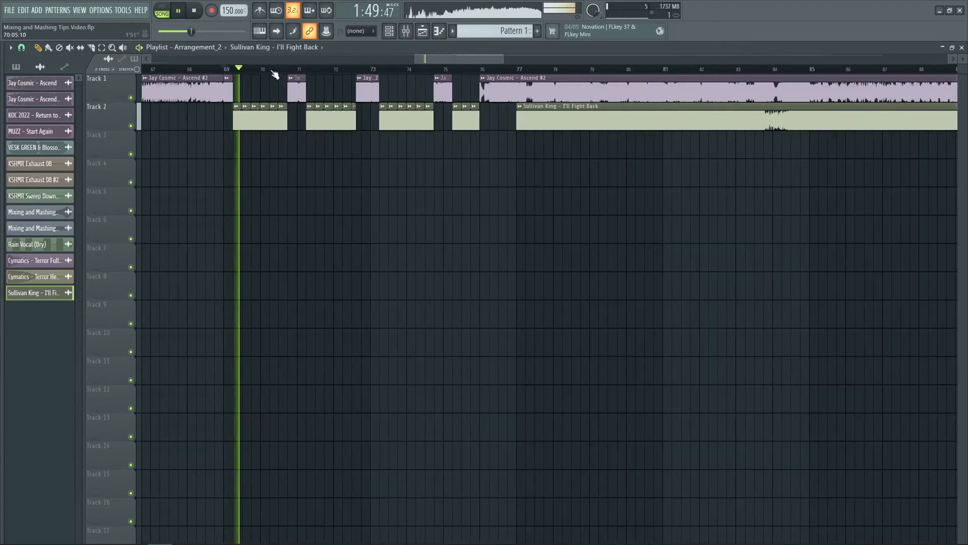
{"action": "scroll", "coordinate": [275, 71], "scroll_direction": "up", "scroll_amount": 2}
{"action": "scroll", "coordinate": [277, 60], "scroll_direction": "up", "scroll_amount": 1}
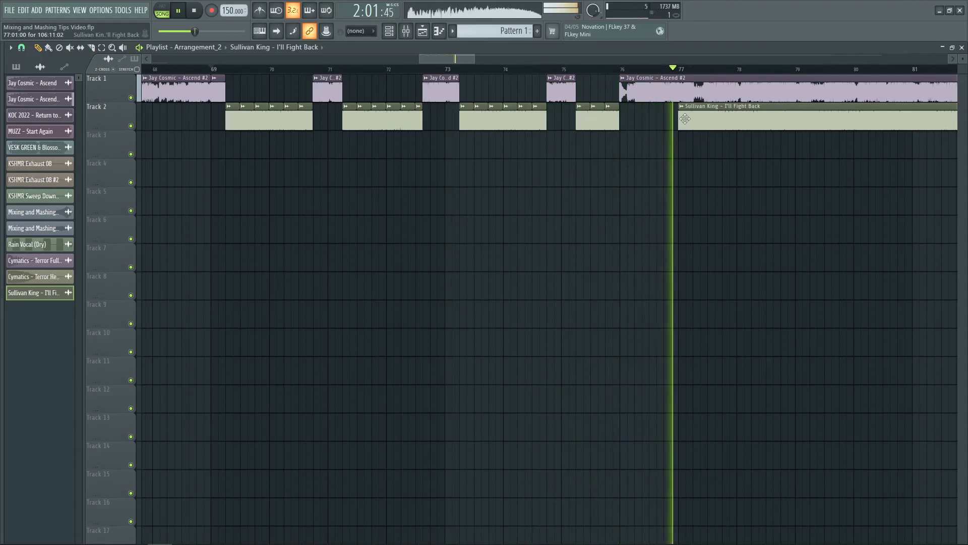
{"action": "key", "text": "space"}
- Move the long I'll Fight Back clip to Track 3 as a unique clip and place unsliced copies beneath each Track 2 slice group
{"action": "left_click_drag", "start_coordinate": [683, 112], "coordinate": [684, 140]}
{"action": "left_click", "coordinate": [681, 135]}
{"action": "left_click", "coordinate": [714, 210]}
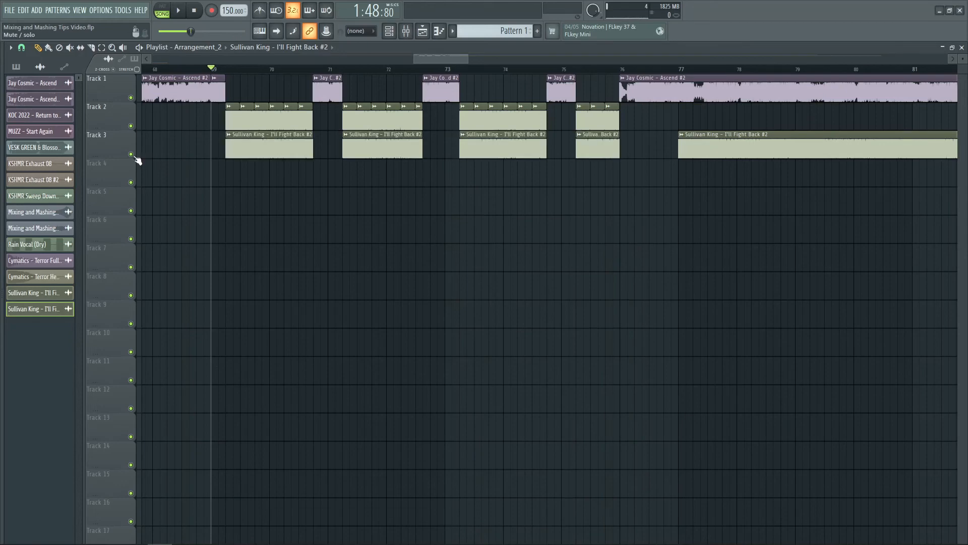
- Compare both I'll Fight Back versions by playing the unsliced Track 3 with Track 2 muted, and the chopped Track 2 with Track 3 muted
{"action": "key", "text": "space"}
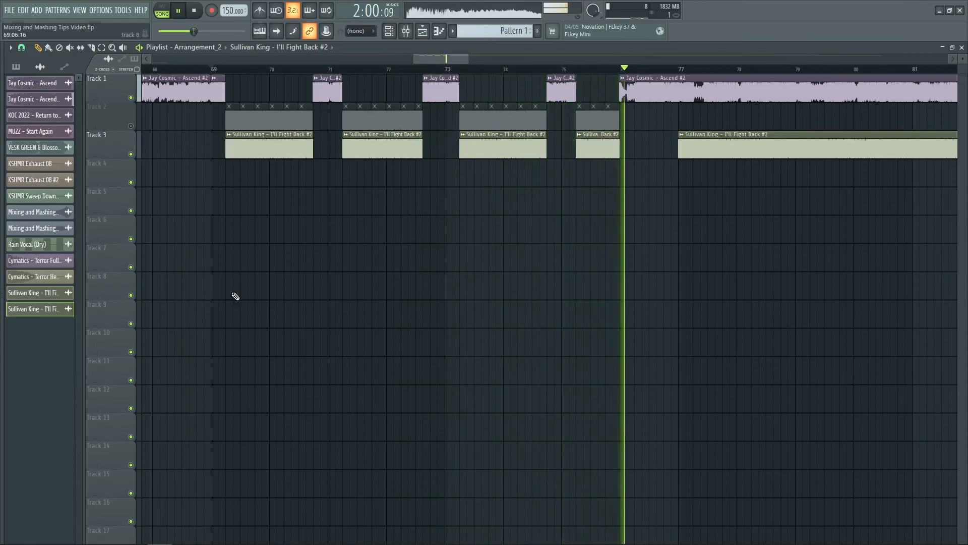
{"action": "key", "text": "space"}
{"action": "left_click", "coordinate": [131, 153]}
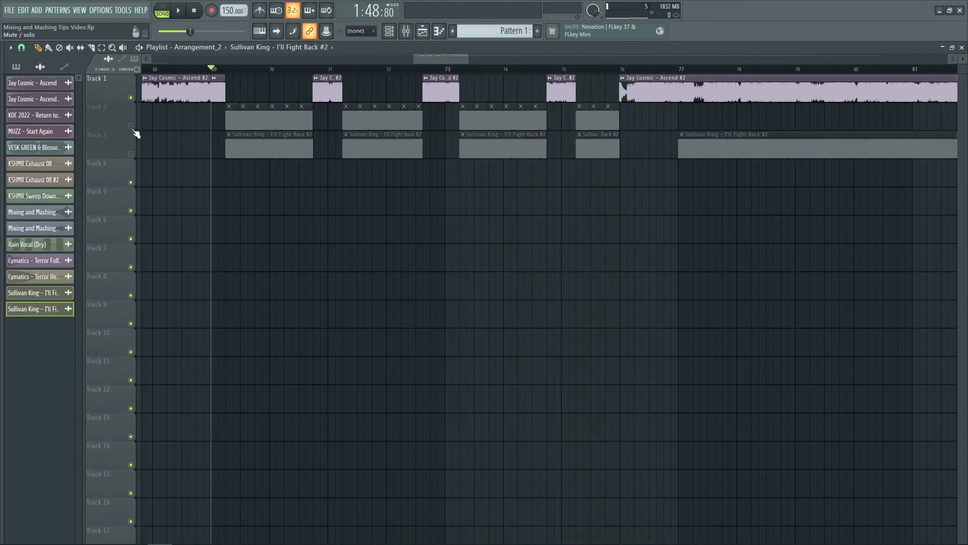
{"action": "left_click", "coordinate": [131, 125]}
{"action": "key", "text": "space"}
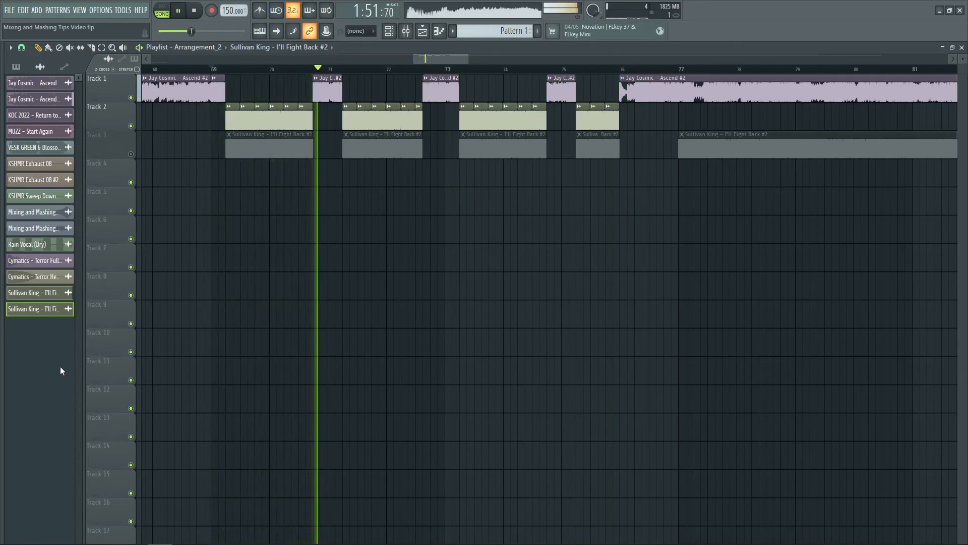
{"action": "key", "text": "space"}
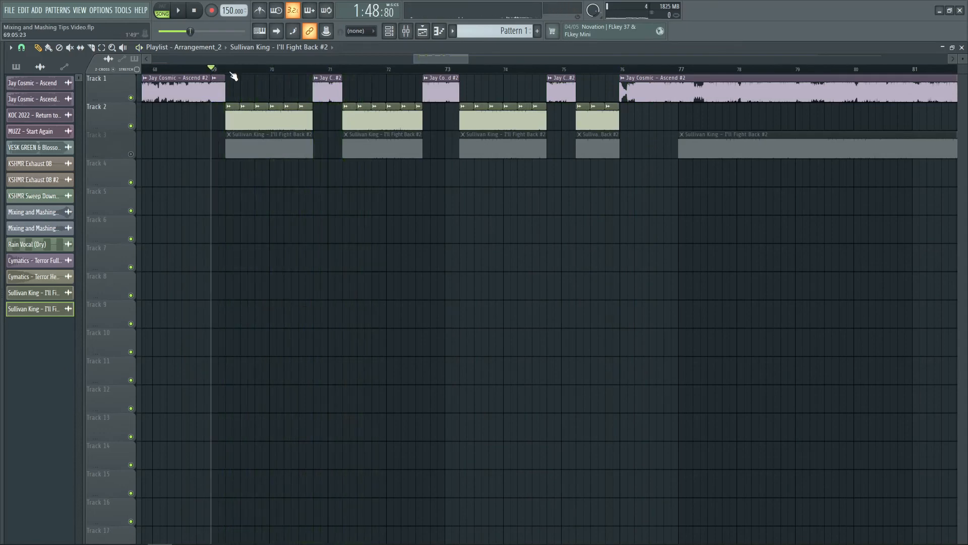
- Audition the first I'll Fight Back group from its start, soloing the unsliced Track 3 and switching to the chopped Track 2
{"action": "left_click", "coordinate": [230, 72]}
{"action": "scroll", "coordinate": [230, 72], "scroll_direction": "up", "scroll_amount": 5}
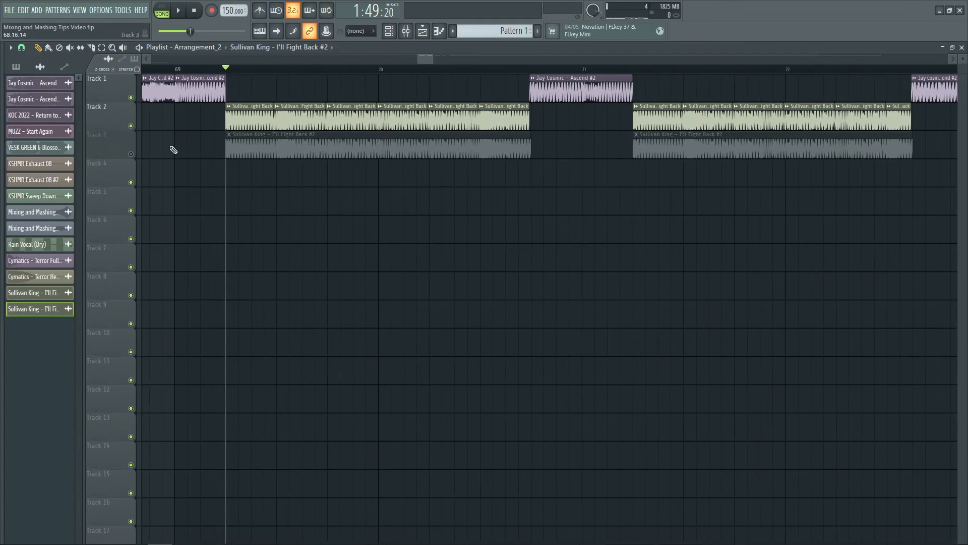
{"action": "key", "text": "space"}
{"action": "key", "text": "space"}
{"action": "right_click", "coordinate": [132, 155]}
{"action": "key", "text": "space"}
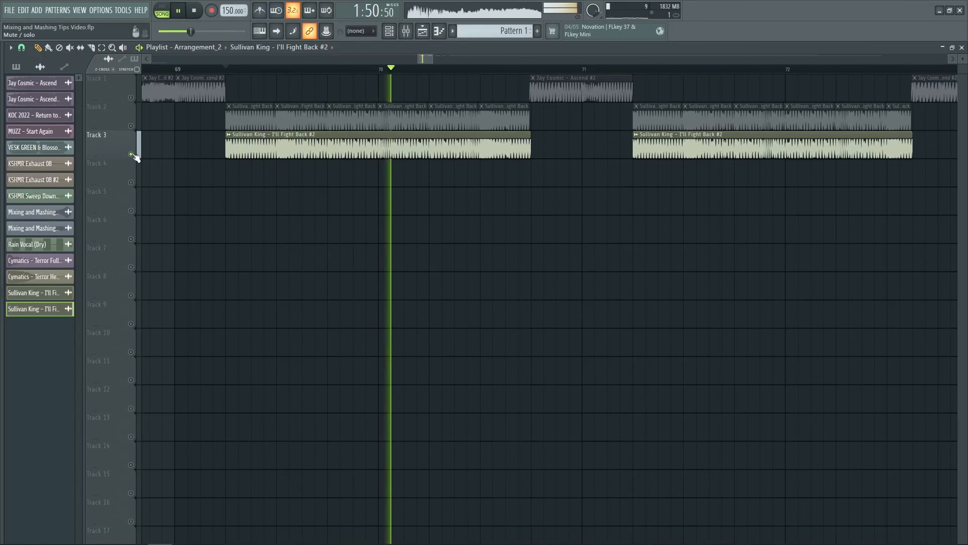
{"action": "right_click", "coordinate": [132, 131]}
{"action": "key", "text": "space"}
- Delete all Ascend and I'll Fight Back clips from the playlist and return the playhead to the start
{"action": "scroll", "coordinate": [463, 72], "scroll_direction": "down", "scroll_amount": 5}
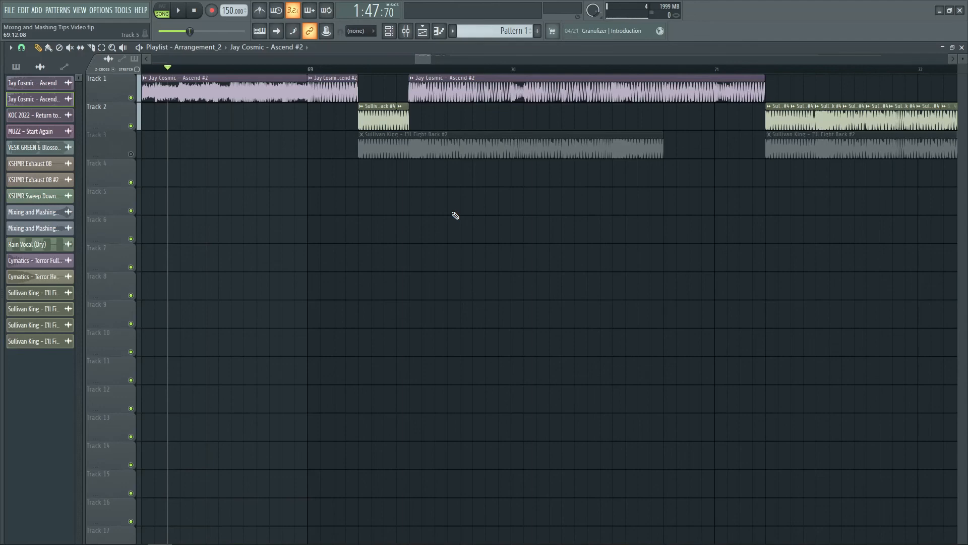
{"action": "scroll", "coordinate": [301, 71], "scroll_direction": "down", "scroll_amount": 10}
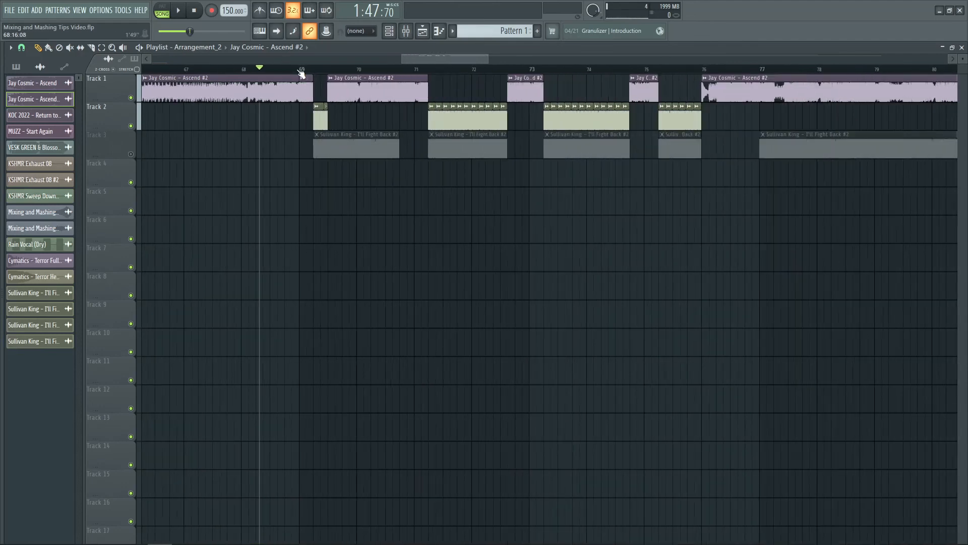
{"action": "scroll", "coordinate": [300, 73], "scroll_direction": "down", "scroll_amount": 5}
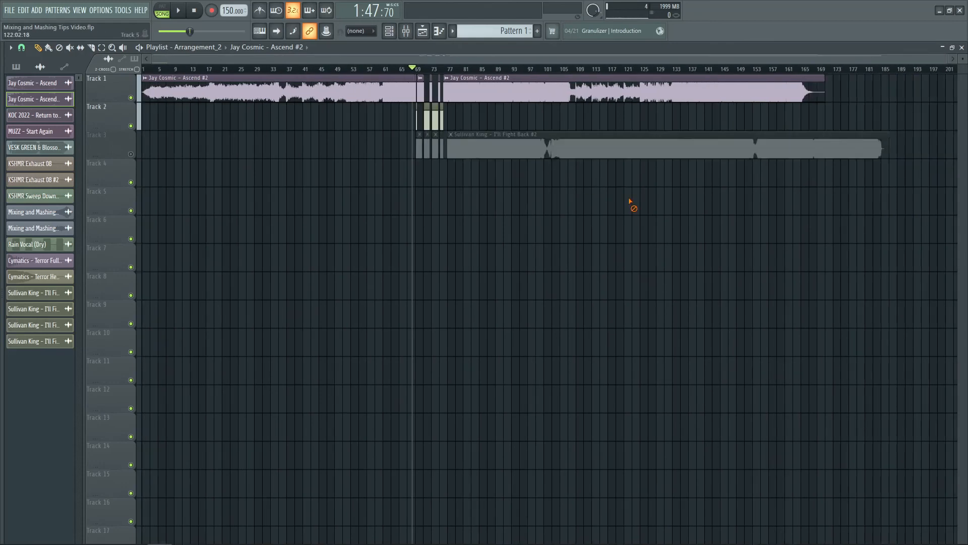
{"action": "right_click", "coordinate": [509, 152]}
{"action": "right_click", "coordinate": [434, 117]}
{"action": "right_click", "coordinate": [432, 146]}
{"action": "right_click", "coordinate": [464, 92]}
{"action": "right_click", "coordinate": [323, 91]}
{"action": "left_click_drag", "start_coordinate": [230, 71], "coordinate": [127, 74]}
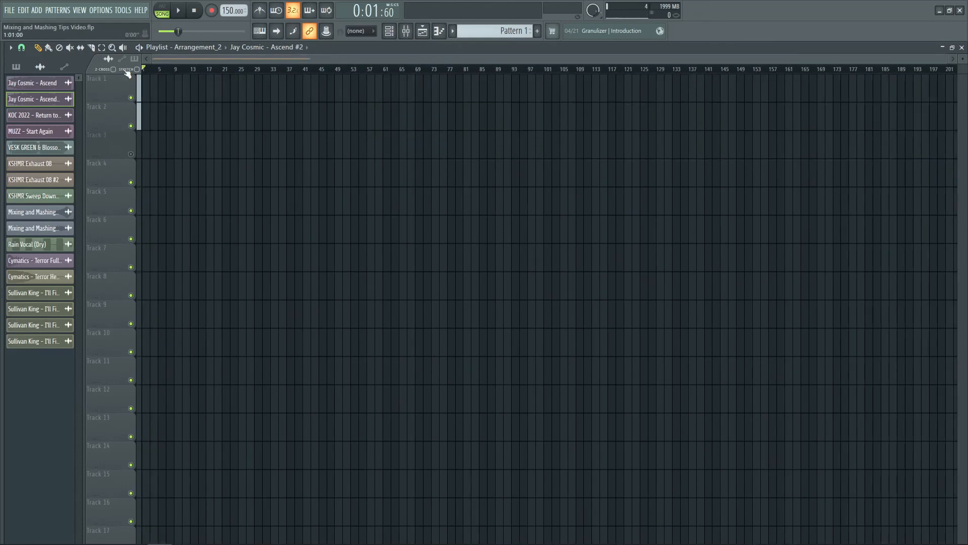
- Select bars 1 through 4, set the project tempo to 127 BPM and create a tempo automation clip over the selection
{"action": "scroll", "coordinate": [151, 70], "scroll_direction": "up", "scroll_amount": 10}
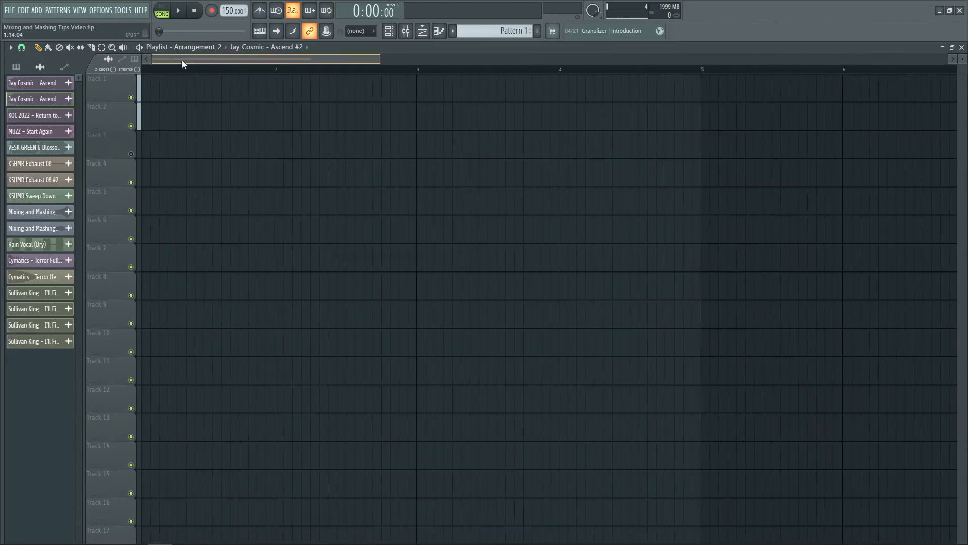
{"action": "scroll", "coordinate": [329, 76], "scroll_direction": "down", "scroll_amount": 5}
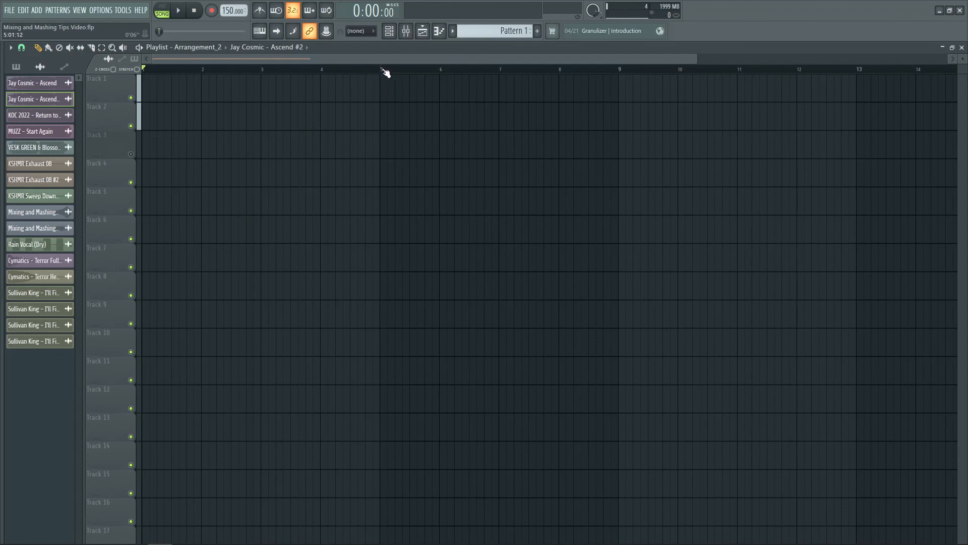
{"action": "left_click_drag", "start_coordinate": [382, 70], "coordinate": [144, 70]}
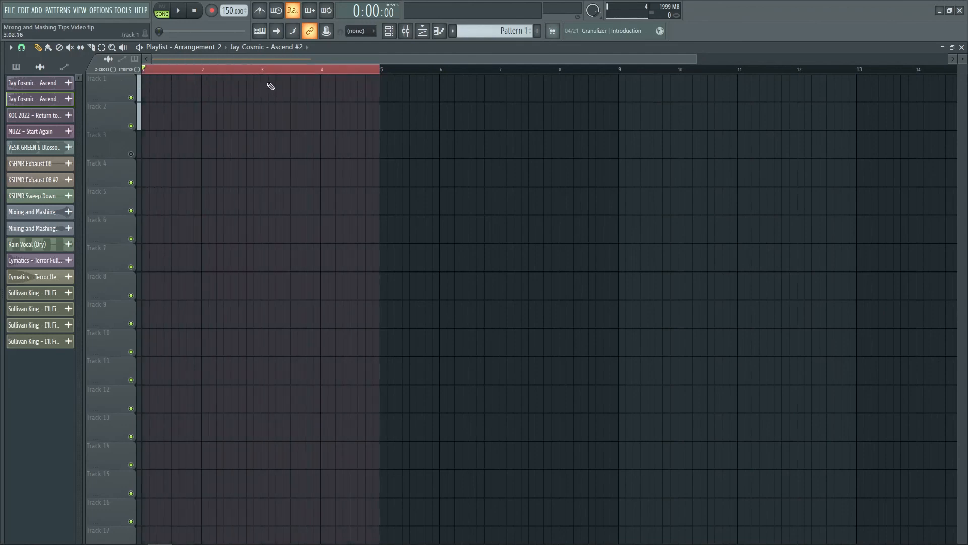
{"action": "right_click", "coordinate": [232, 15]}
{"action": "type", "text": "t127"}
{"action": "key", "text": "Return"}
{"action": "right_click", "coordinate": [230, 14]}
{"action": "key", "text": "c"}
- Set the tempo to 130 BPM, copy its value to the automation clip's end point and clear the time selection
{"action": "right_click", "coordinate": [230, 14]}
{"action": "type", "text": "t130"}
{"action": "key", "text": "Return"}
{"action": "right_click", "coordinate": [230, 14]}
{"action": "key", "text": "c"}
{"action": "right_click", "coordinate": [381, 92]}
{"action": "key", "text": "p"}
{"action": "key", "text": "ctrl+d"}
- Add automation points at bar 3 with copied and pasted values so the tempo steps abruptly from 127 to 130 BPM
{"action": "mouse_move", "coordinate": [160, 69]}
{"action": "left_mouse_down"}
{"action": "mouse_move", "coordinate": [172, 98]}
{"action": "mouse_move", "coordinate": [151, 69]}
{"action": "mouse_move", "coordinate": [378, 96]}
{"action": "mouse_move", "coordinate": [152, 112]}
{"action": "mouse_move", "coordinate": [370, 134]}
{"action": "mouse_move", "coordinate": [179, 154]}
{"action": "mouse_move", "coordinate": [336, 160]}
{"action": "mouse_move", "coordinate": [316, 175]}
{"action": "mouse_move", "coordinate": [143, 186]}
{"action": "left_mouse_up"}
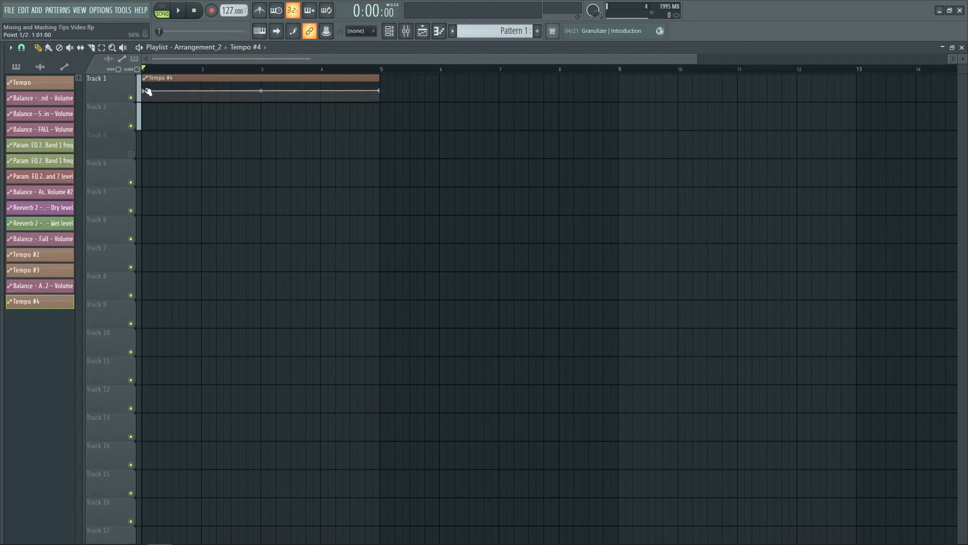
{"action": "right_click", "coordinate": [262, 94]}
{"action": "right_click", "coordinate": [380, 91]}
{"action": "key", "text": "c"}
{"action": "right_click", "coordinate": [347, 88]}
{"action": "right_click", "coordinate": [347, 88]}
{"action": "key", "text": "v"}
{"action": "scroll", "coordinate": [257, 70], "scroll_direction": "up", "scroll_amount": 5}
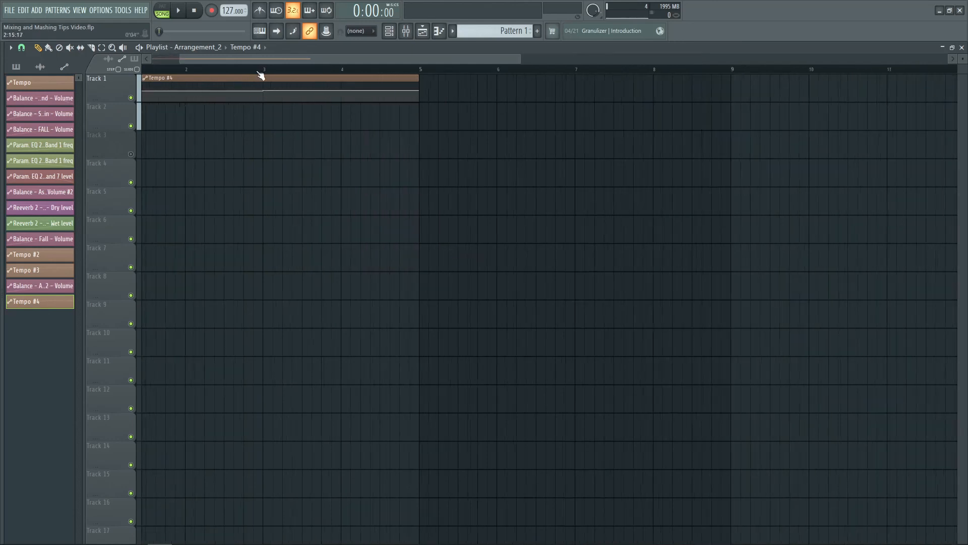
{"action": "scroll", "coordinate": [962, 59], "scroll_direction": "up", "scroll_amount": 4}
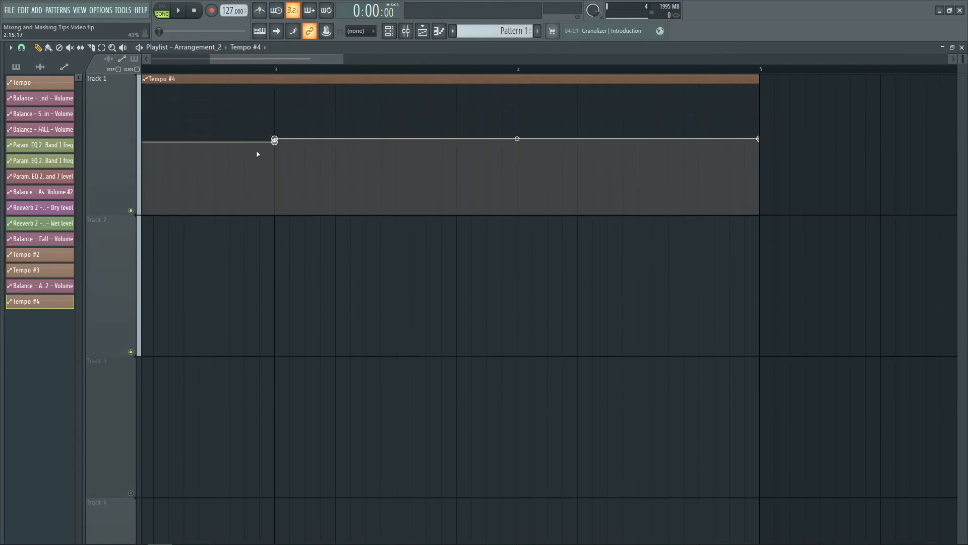
- Scrub the playhead across bar 3 to check the tempo automation on both sides, and return it to the start
{"action": "scroll", "coordinate": [308, 71], "scroll_direction": "down", "scroll_amount": 6}
{"action": "left_click", "coordinate": [209, 69]}
{"action": "left_click_drag", "start_coordinate": [208, 70], "coordinate": [249, 112]}
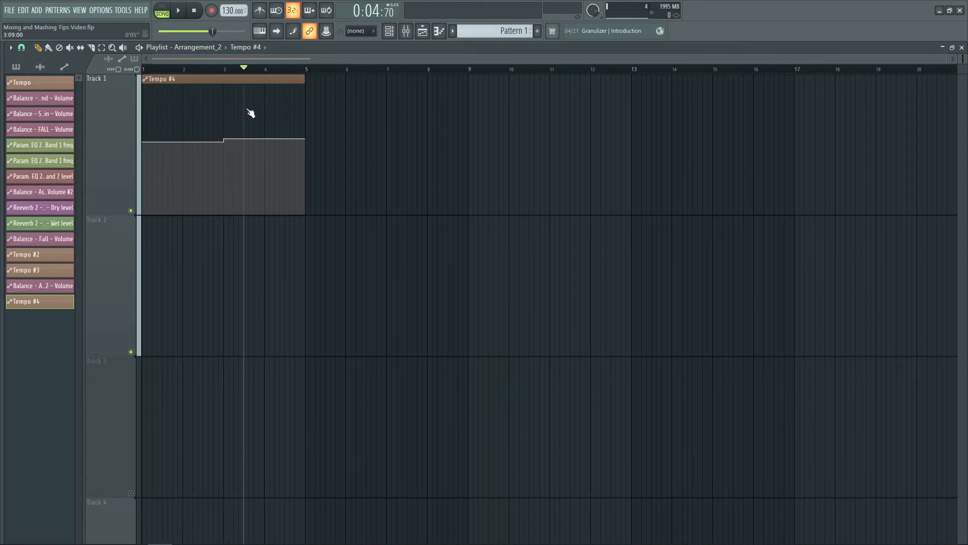
{"action": "left_click", "coordinate": [203, 68]}
{"action": "left_click_drag", "start_coordinate": [203, 61], "coordinate": [146, 71]}
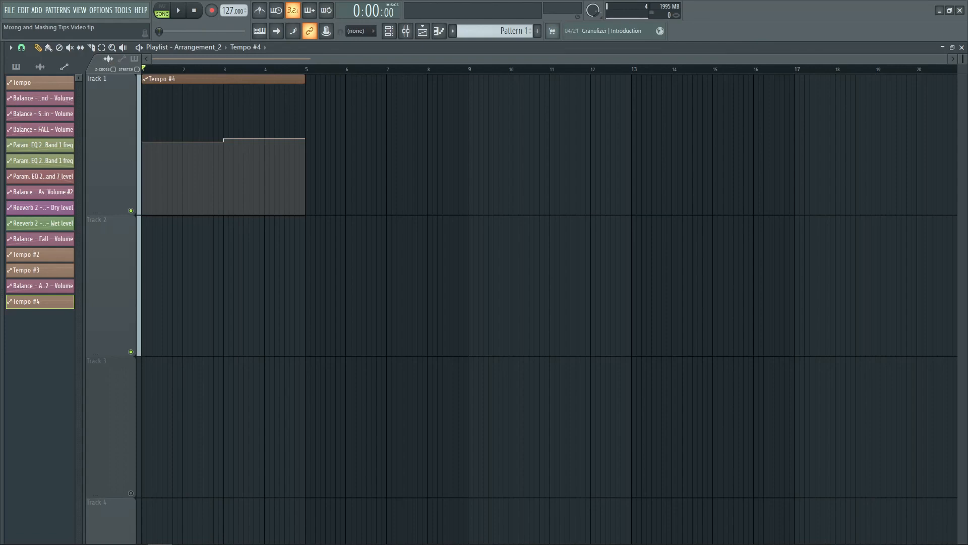